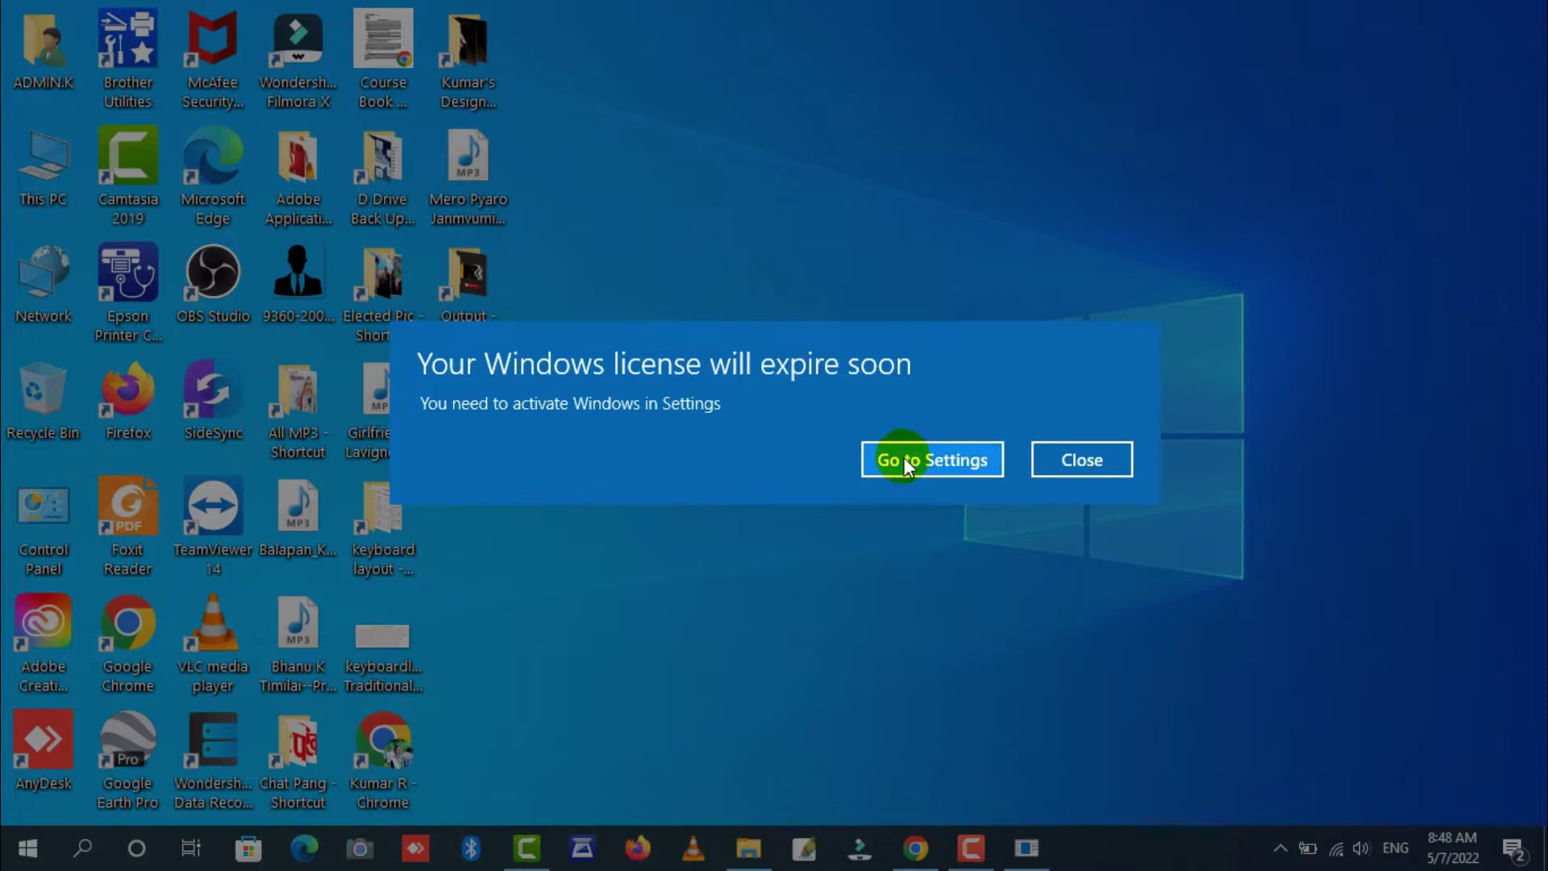
# Open Settings > Activation, showing Windows 10 Pro activated by the organization's activation service.
pyautogui.click(903, 458)
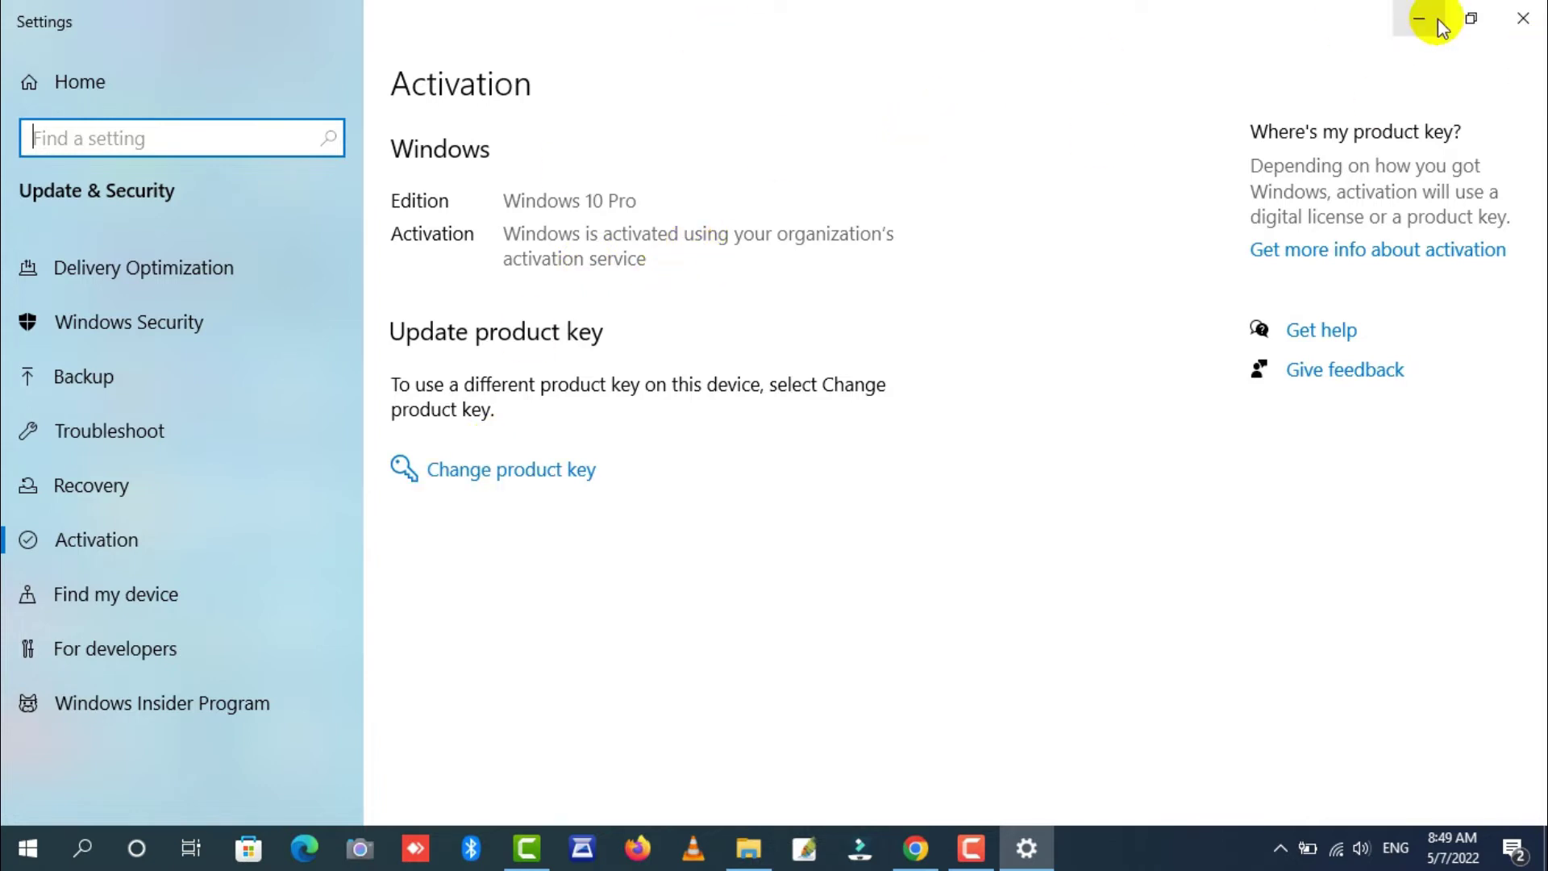
# Minimize Settings to the desktop and bring forward Chrome's KMSPico Windows 10 Activator article.
pyautogui.press('super+d')
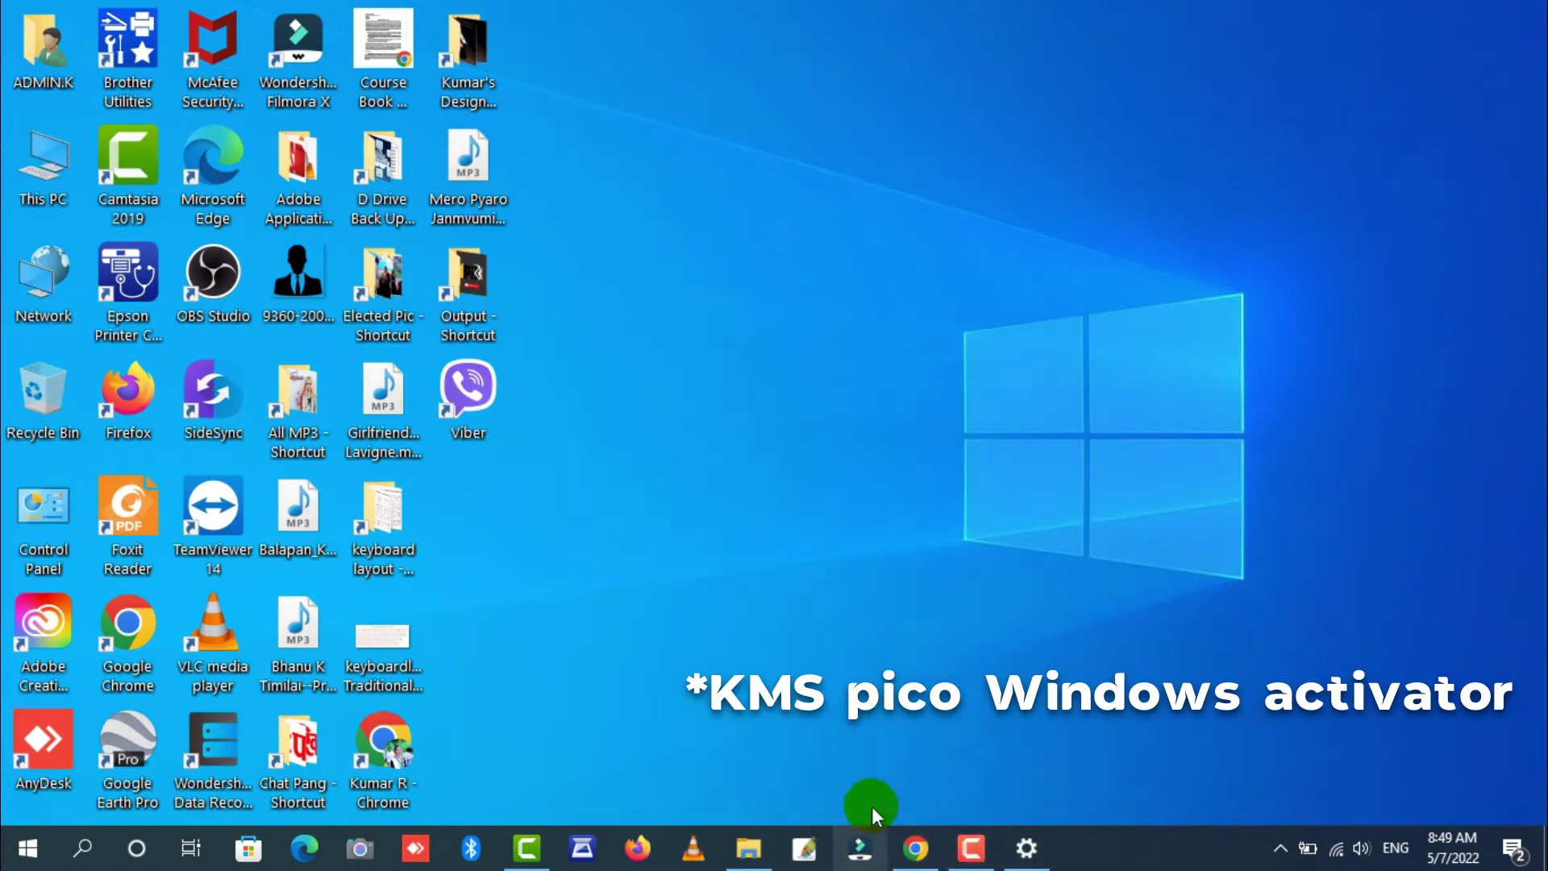
pyautogui.click(915, 848)
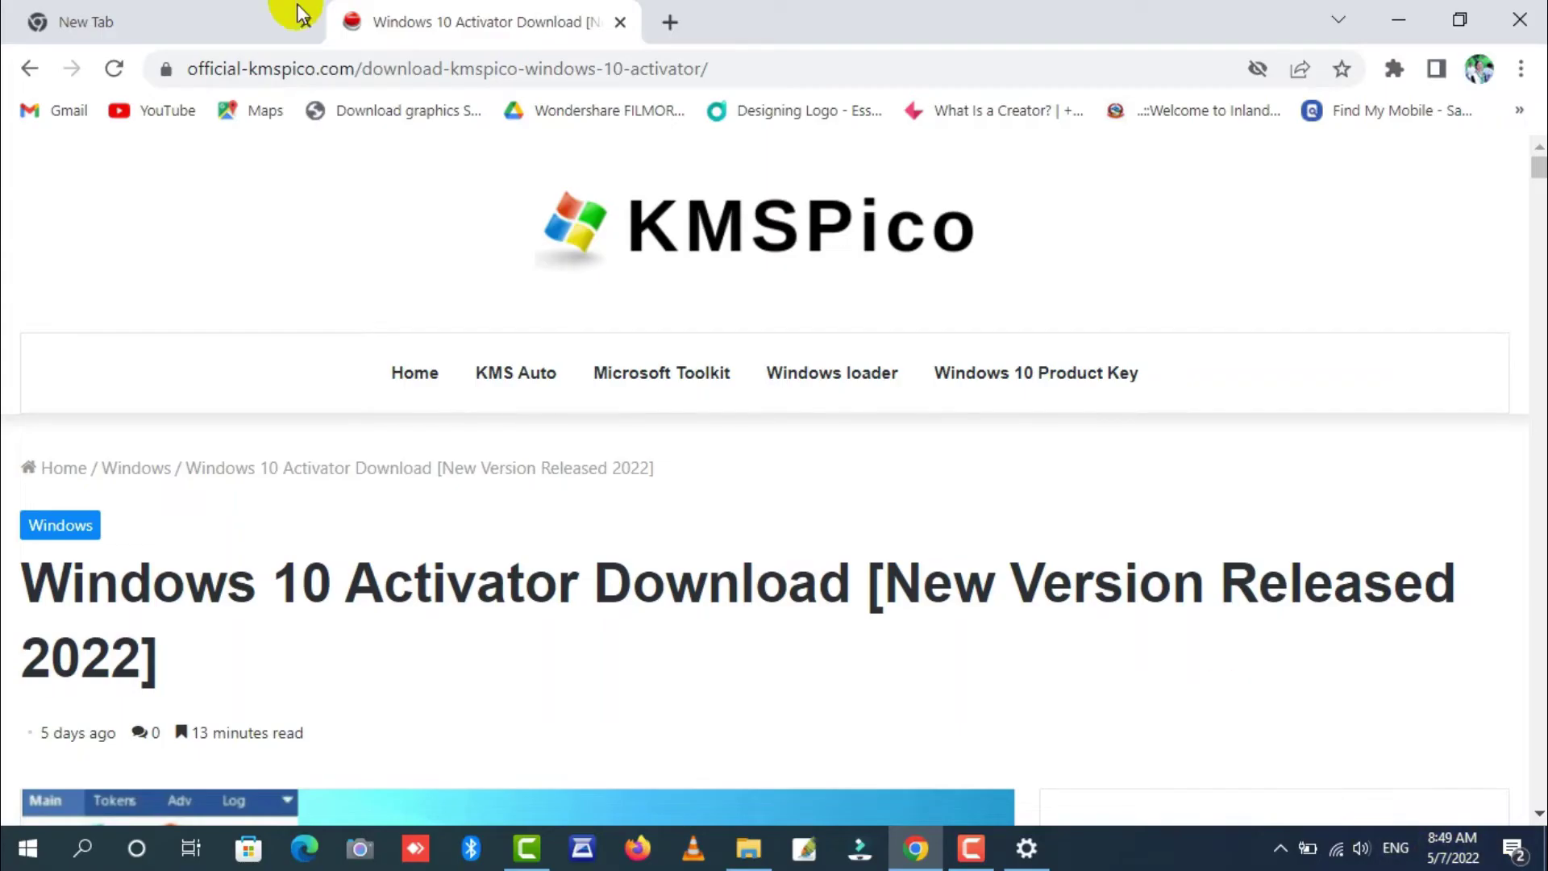
# Search Google for 'kmspico windows 10' in the new browser tab.
pyautogui.click(113, 19)
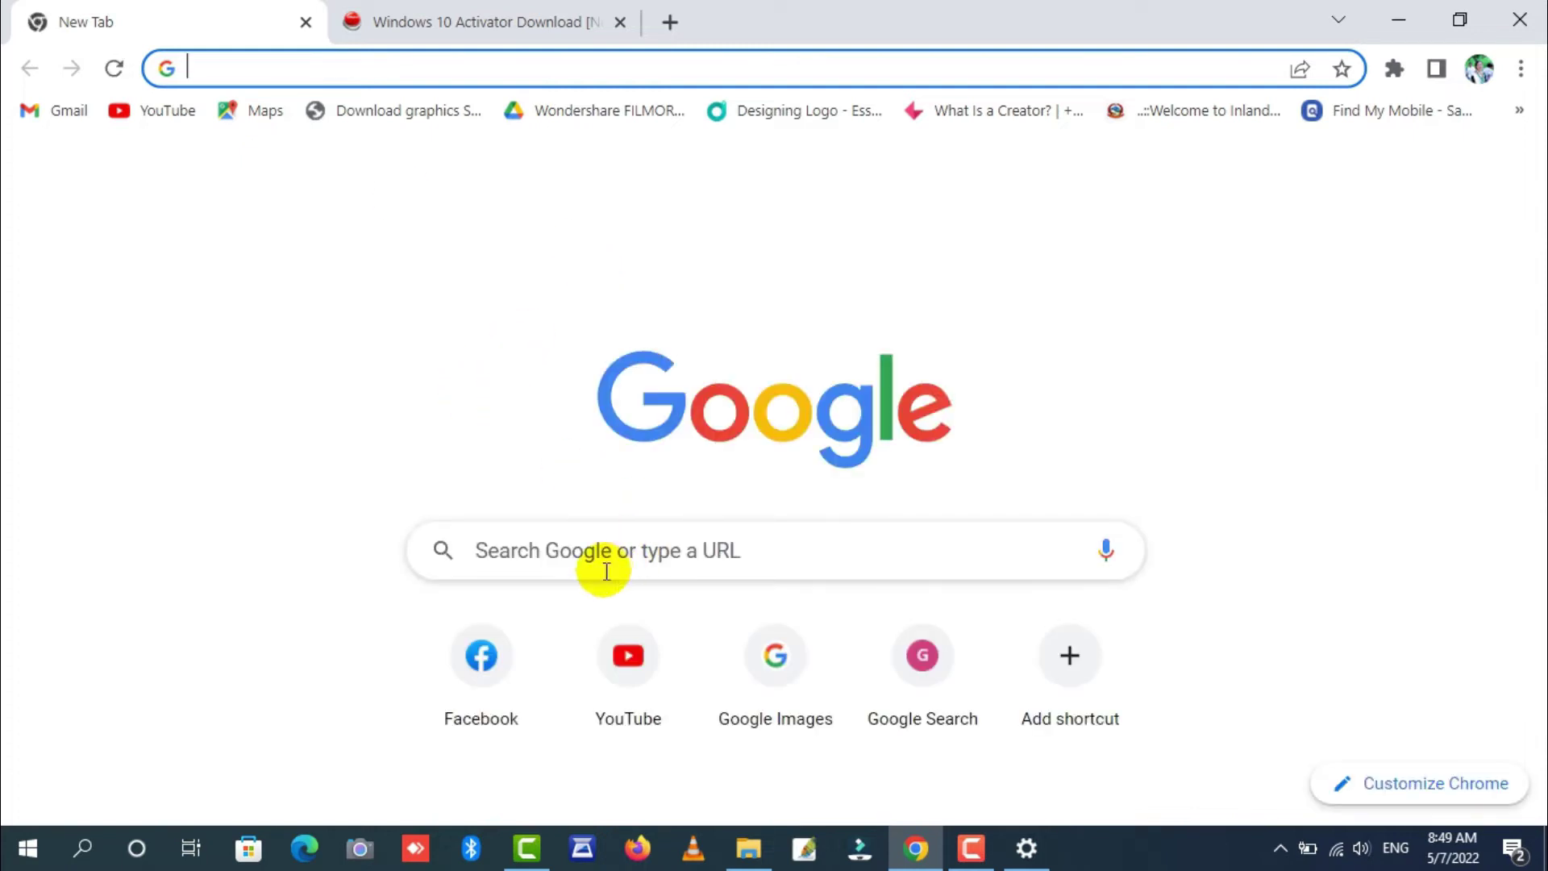
pyautogui.click(570, 549)
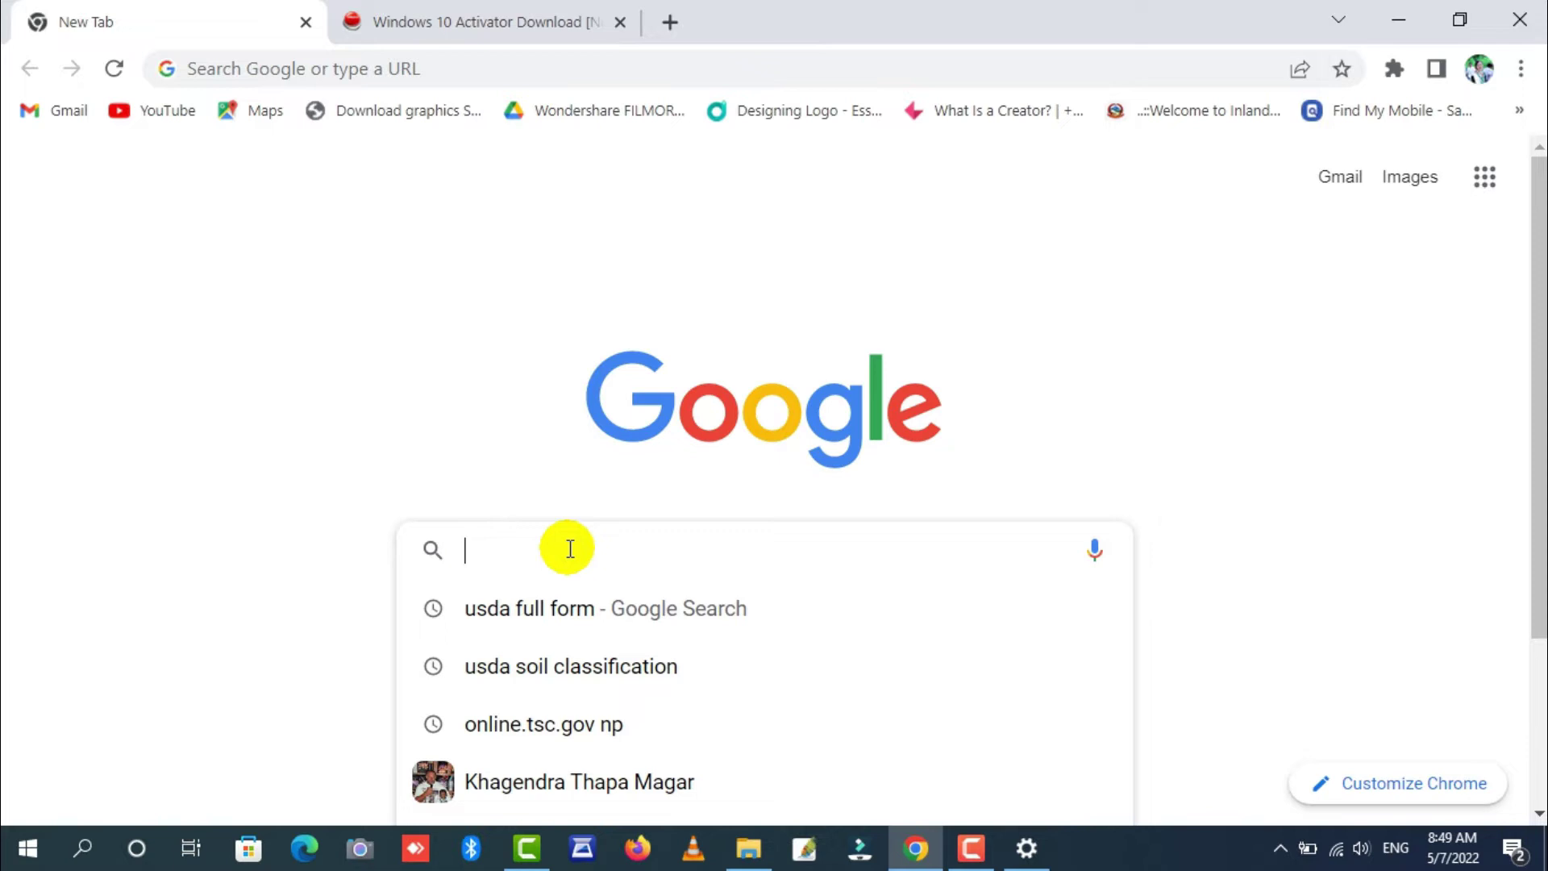
pyautogui.write('kms')
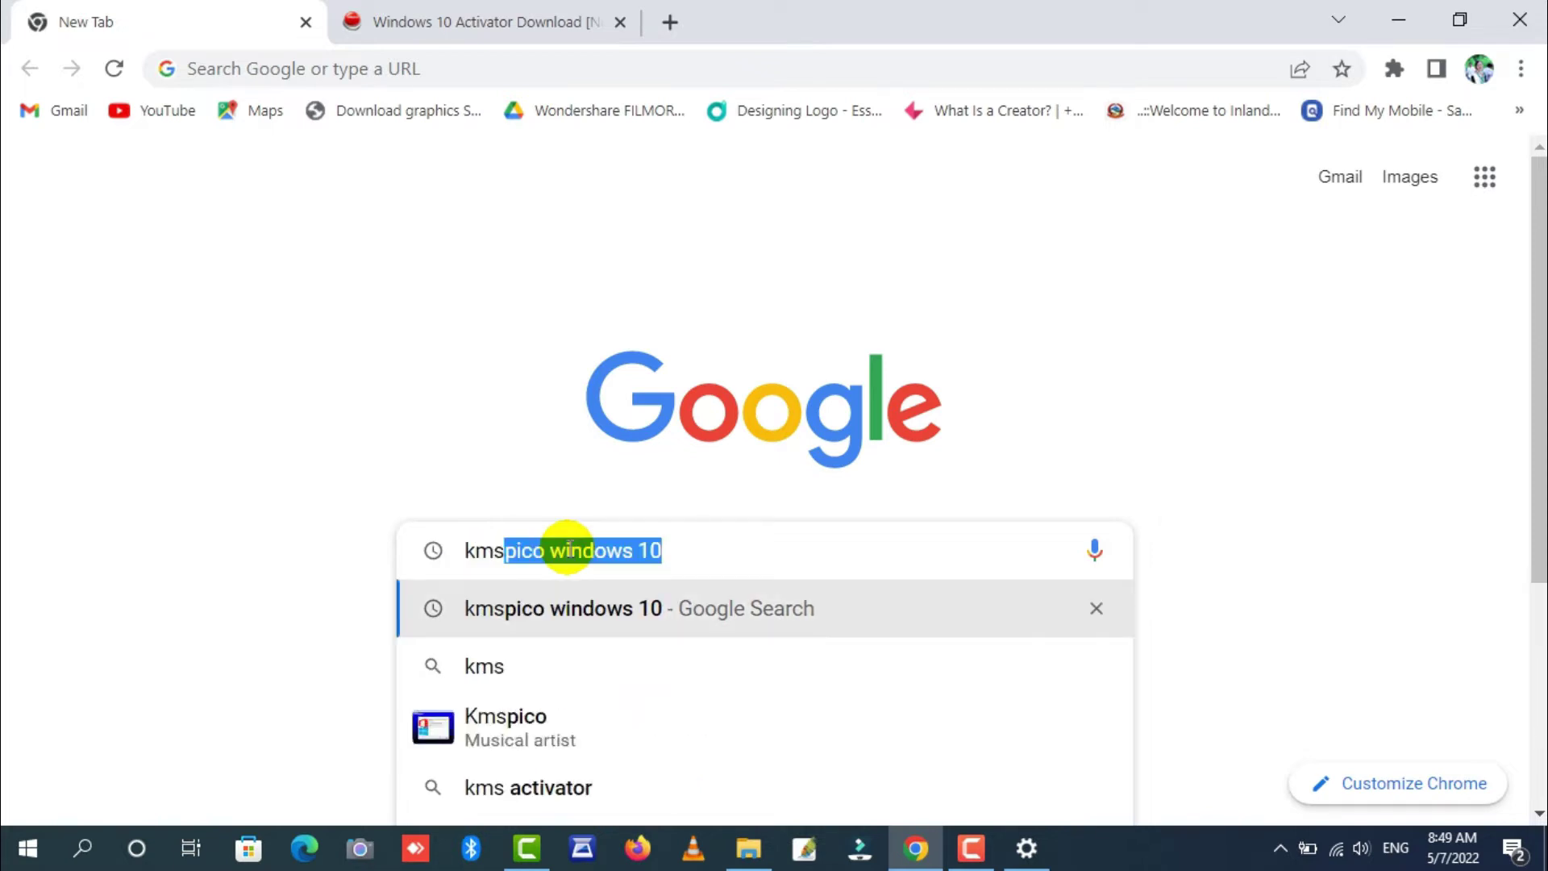
pyautogui.click(720, 554)
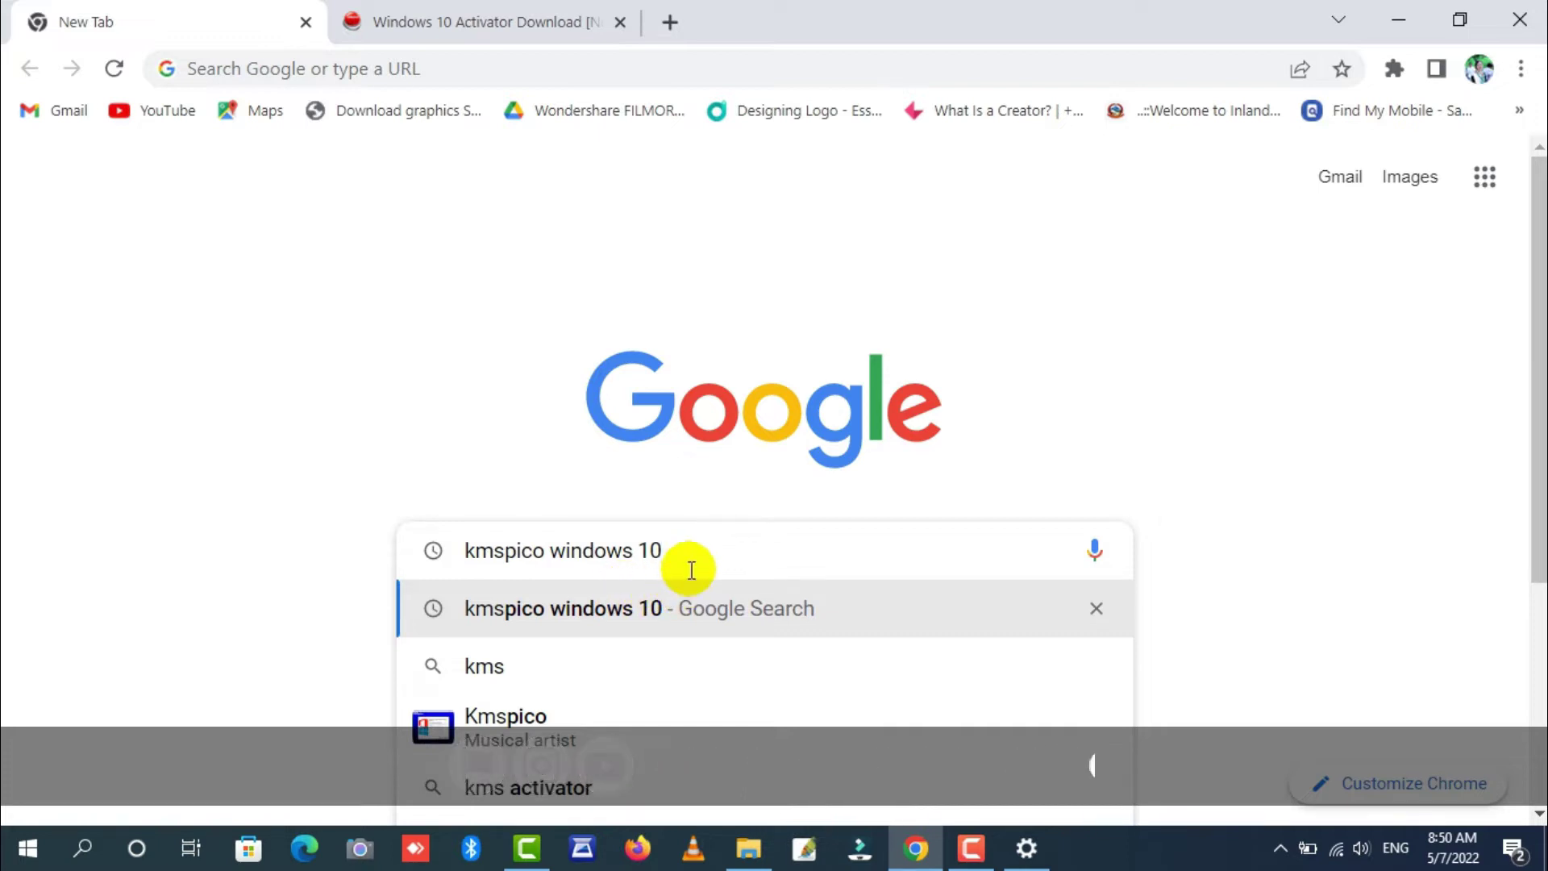
pyautogui.press('Return')
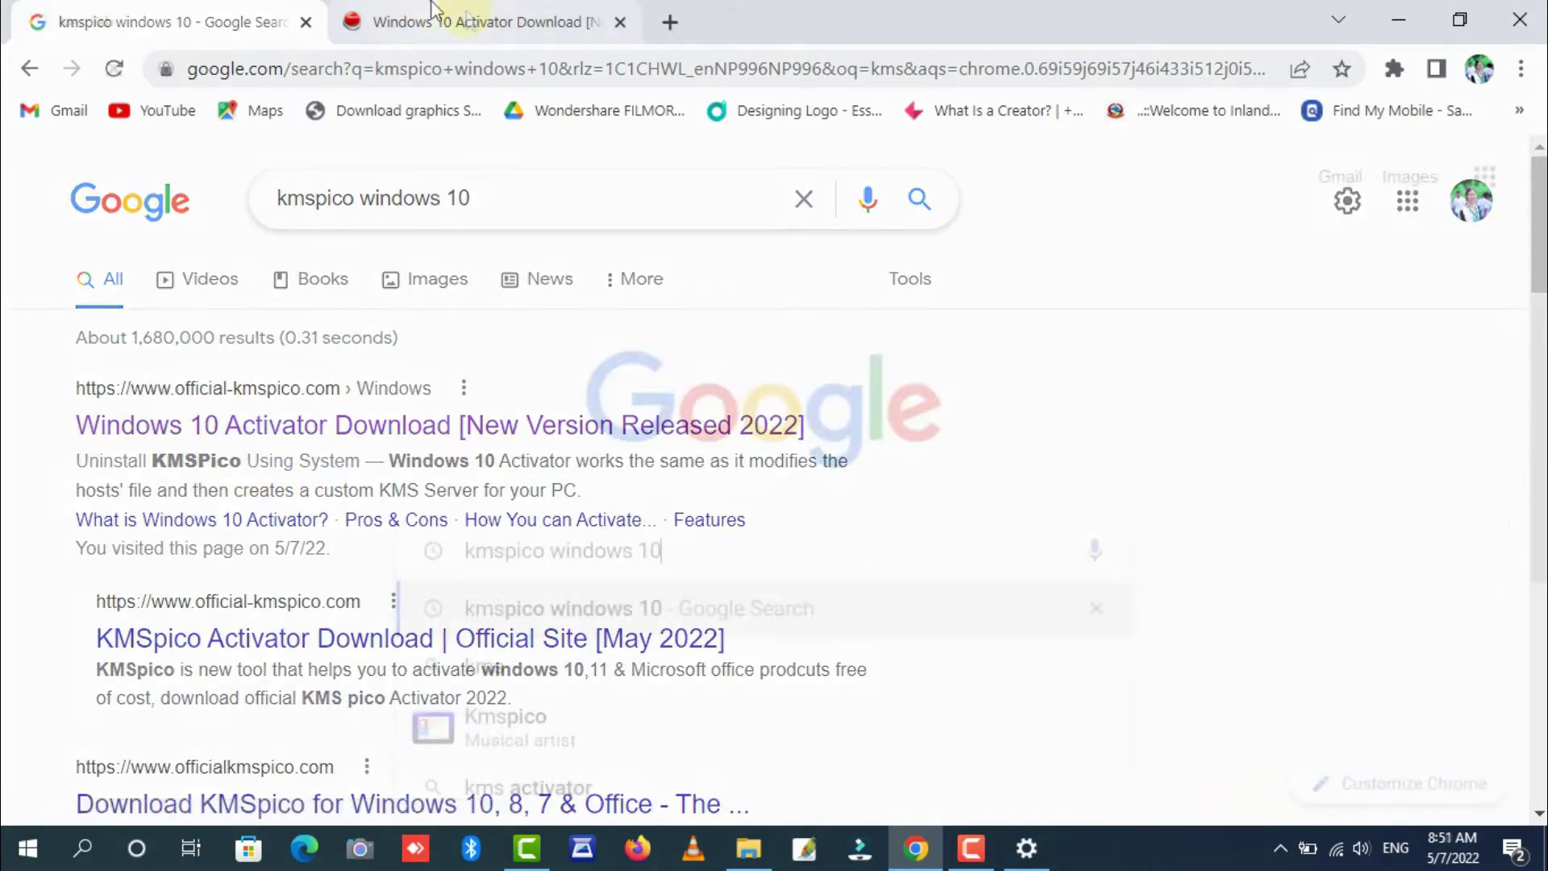
# Return to the KMSPico article tab and scroll down to the Windows Defender step.
pyautogui.click(439, 22)
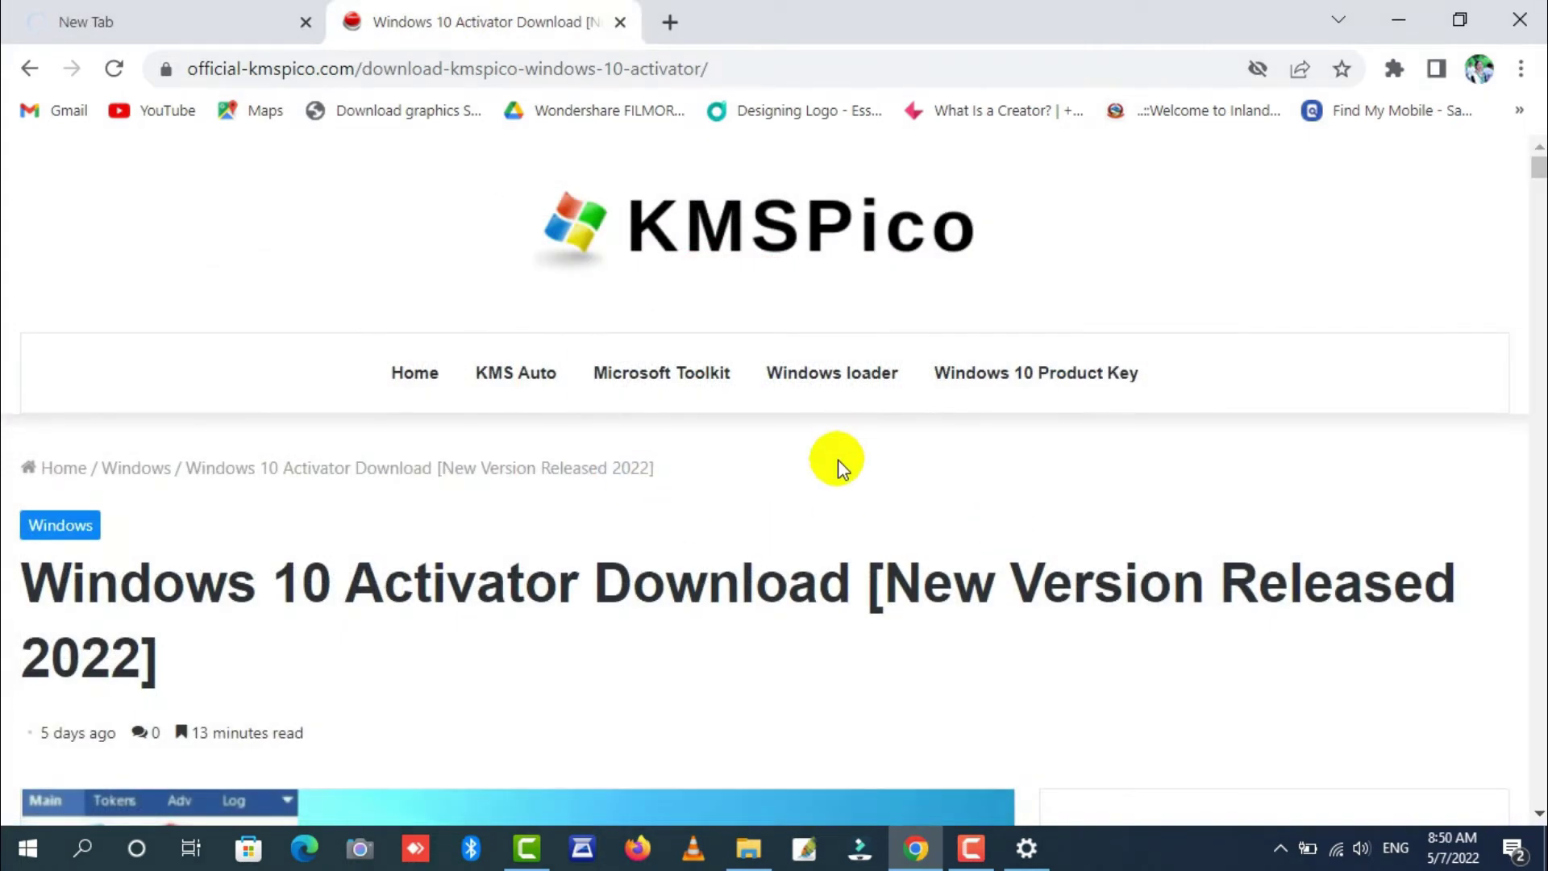
pyautogui.scroll(-10, 839, 459)
pyautogui.scroll(-18, 581, 542)
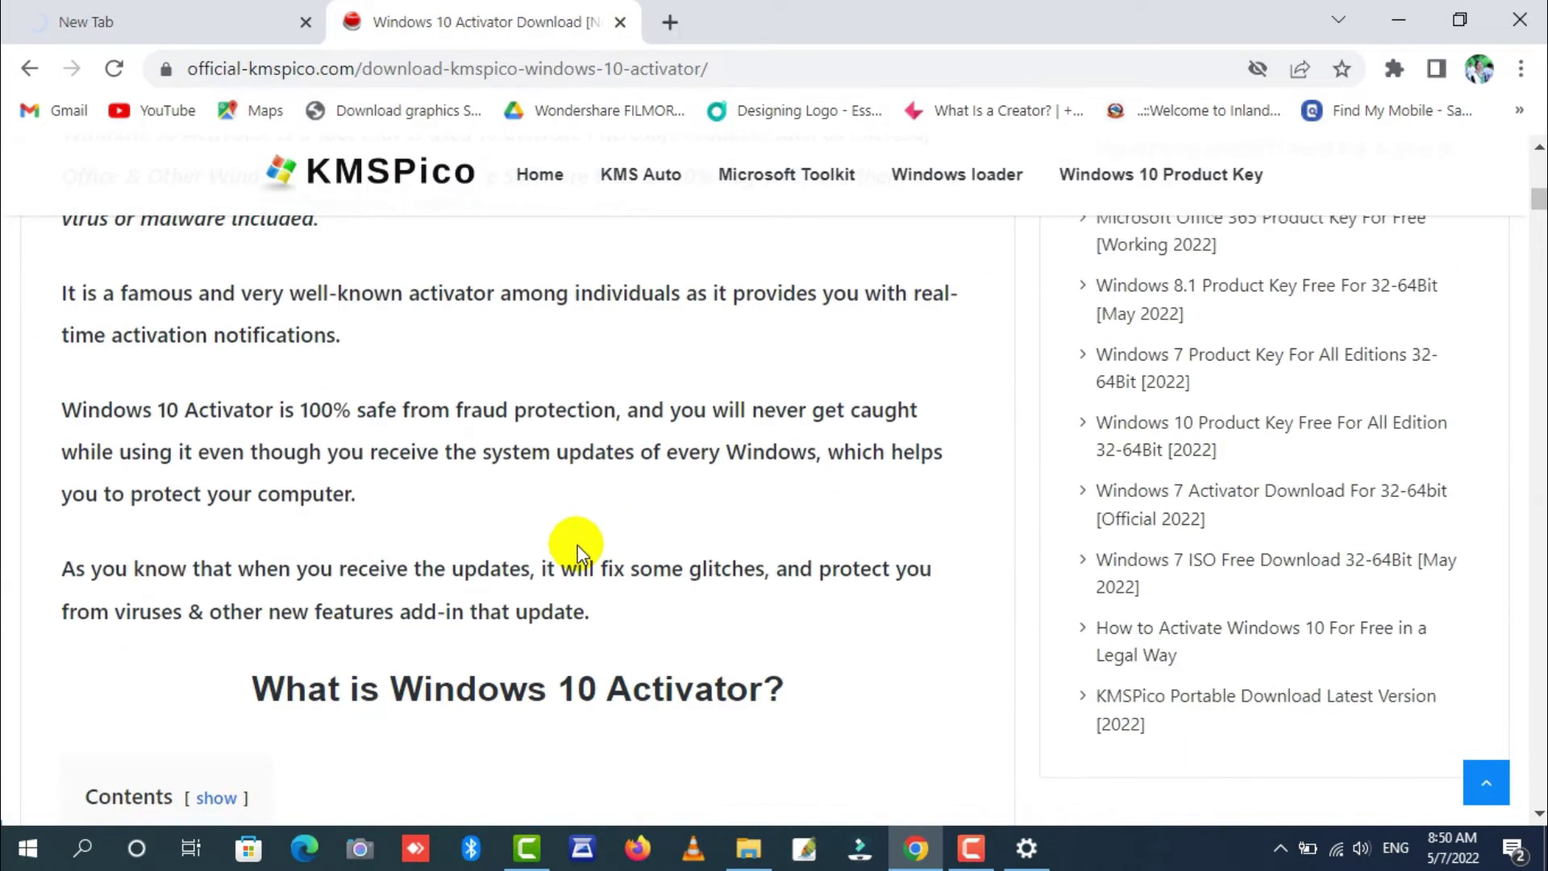
pyautogui.scroll(-3, 579, 545)
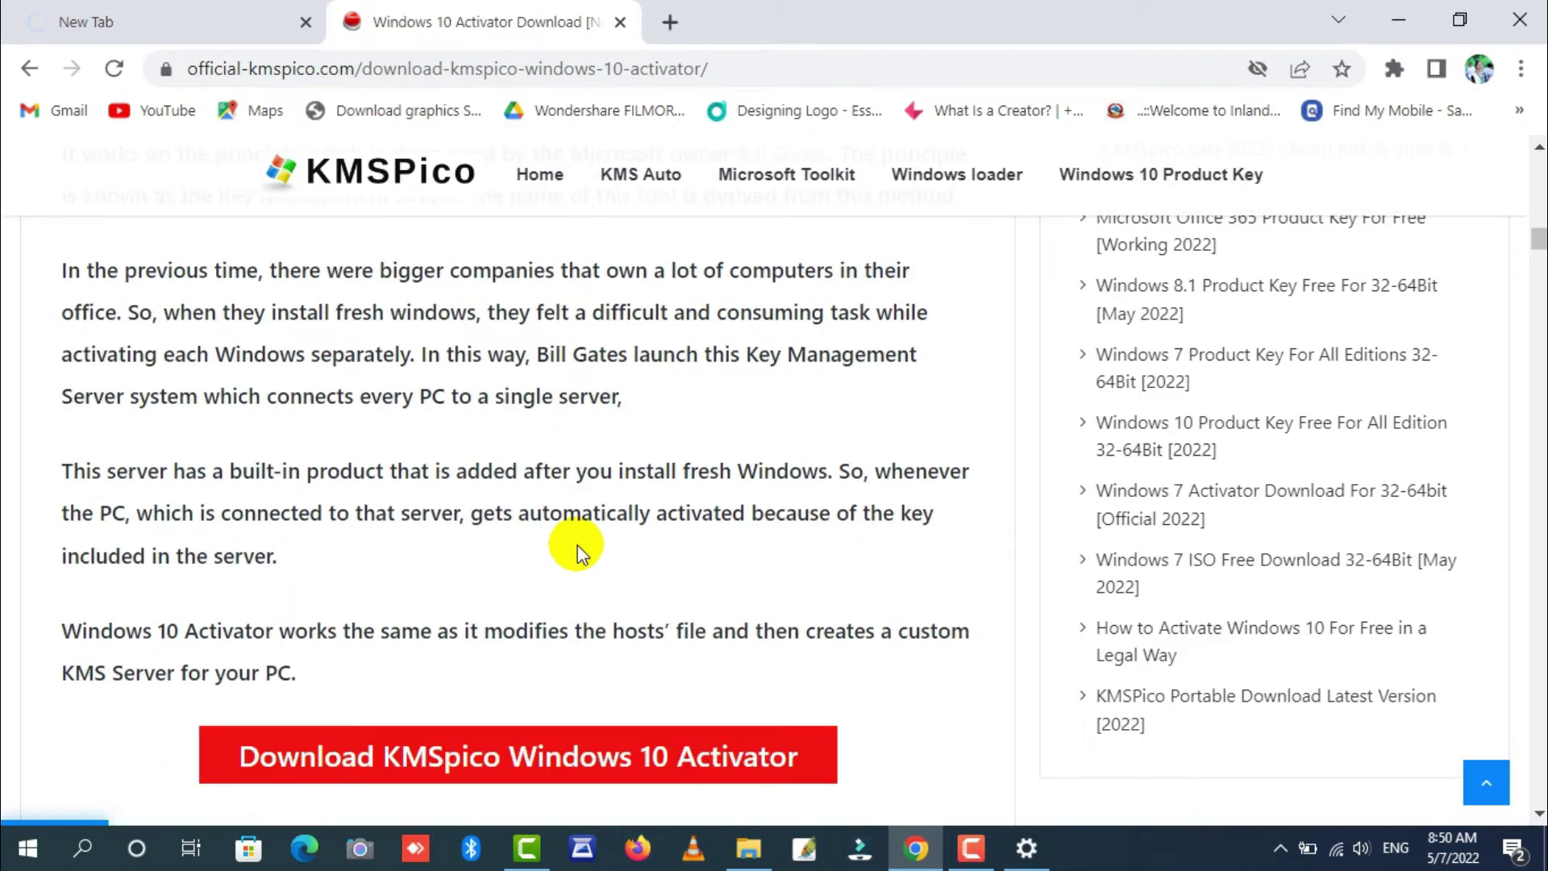
pyautogui.scroll(-5, 577, 545)
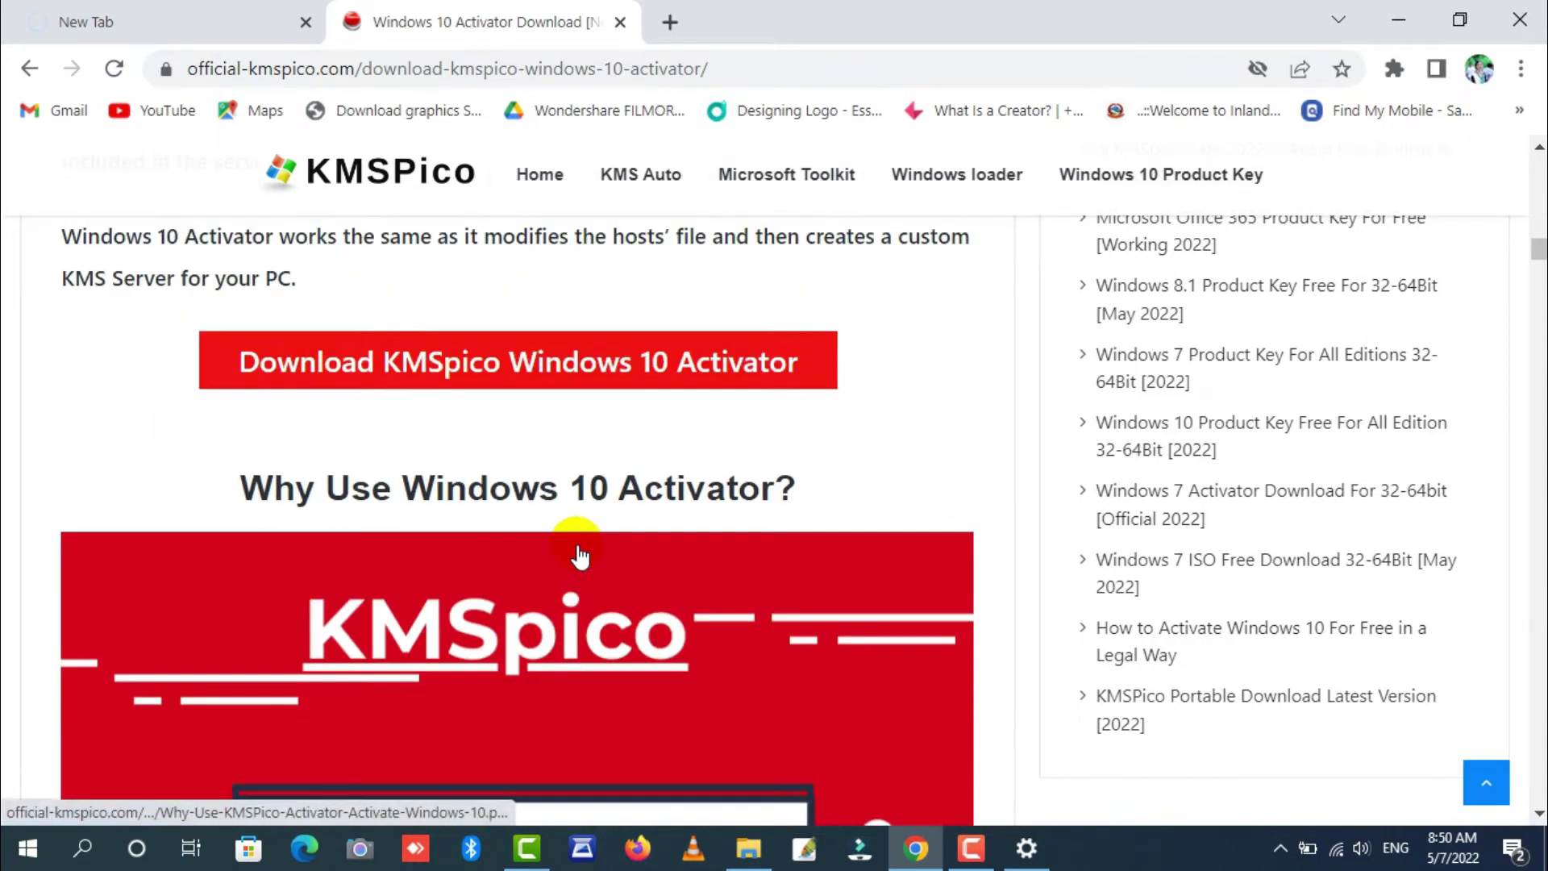
pyautogui.scroll(-11, 579, 555)
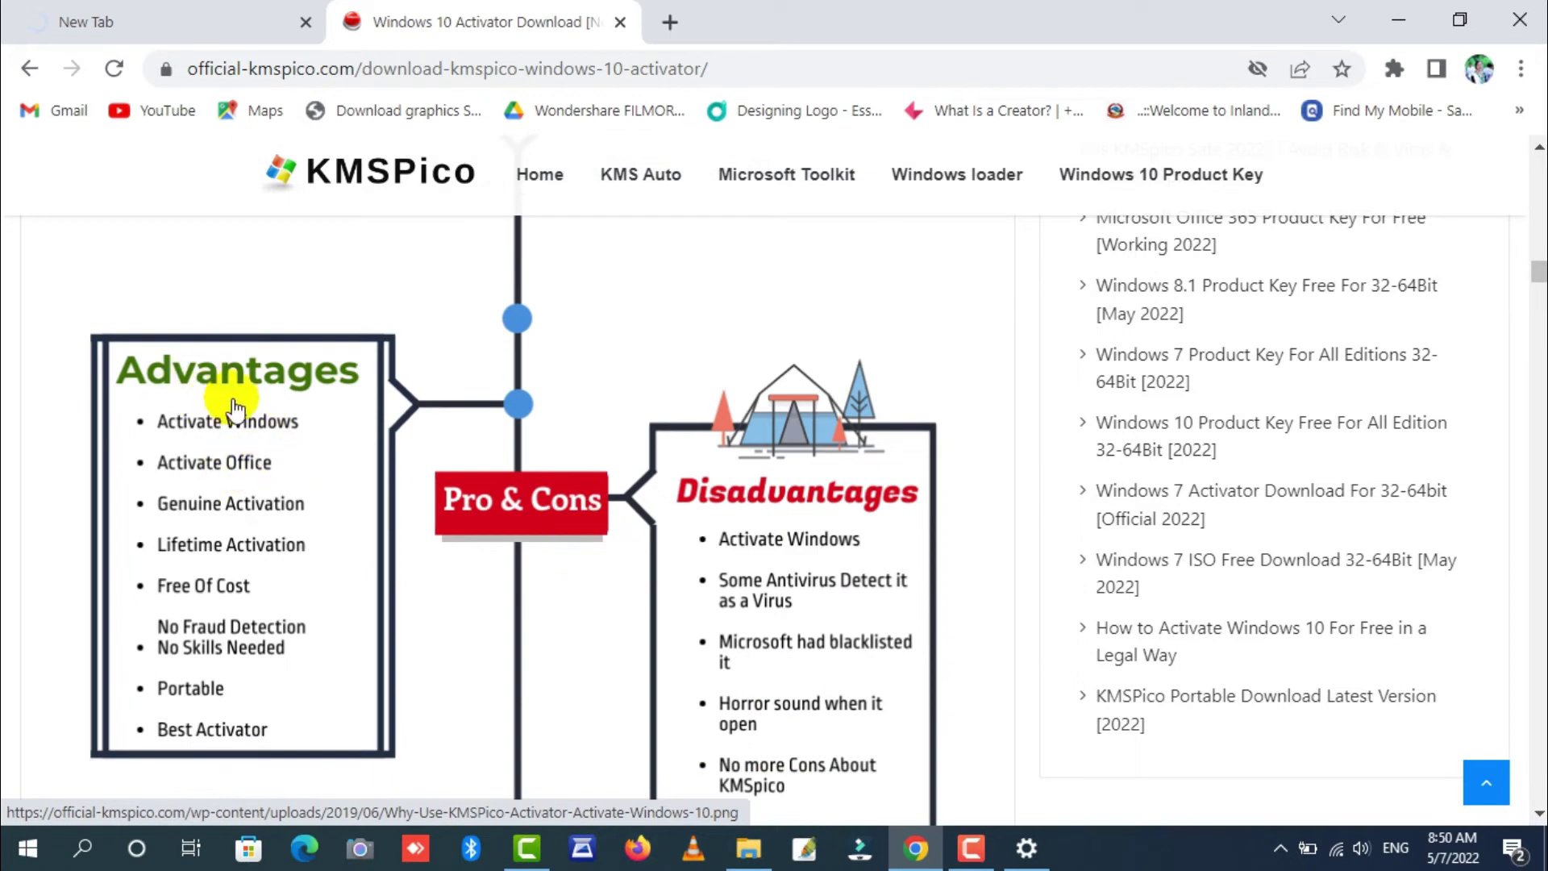
pyautogui.scroll(-2, 431, 493)
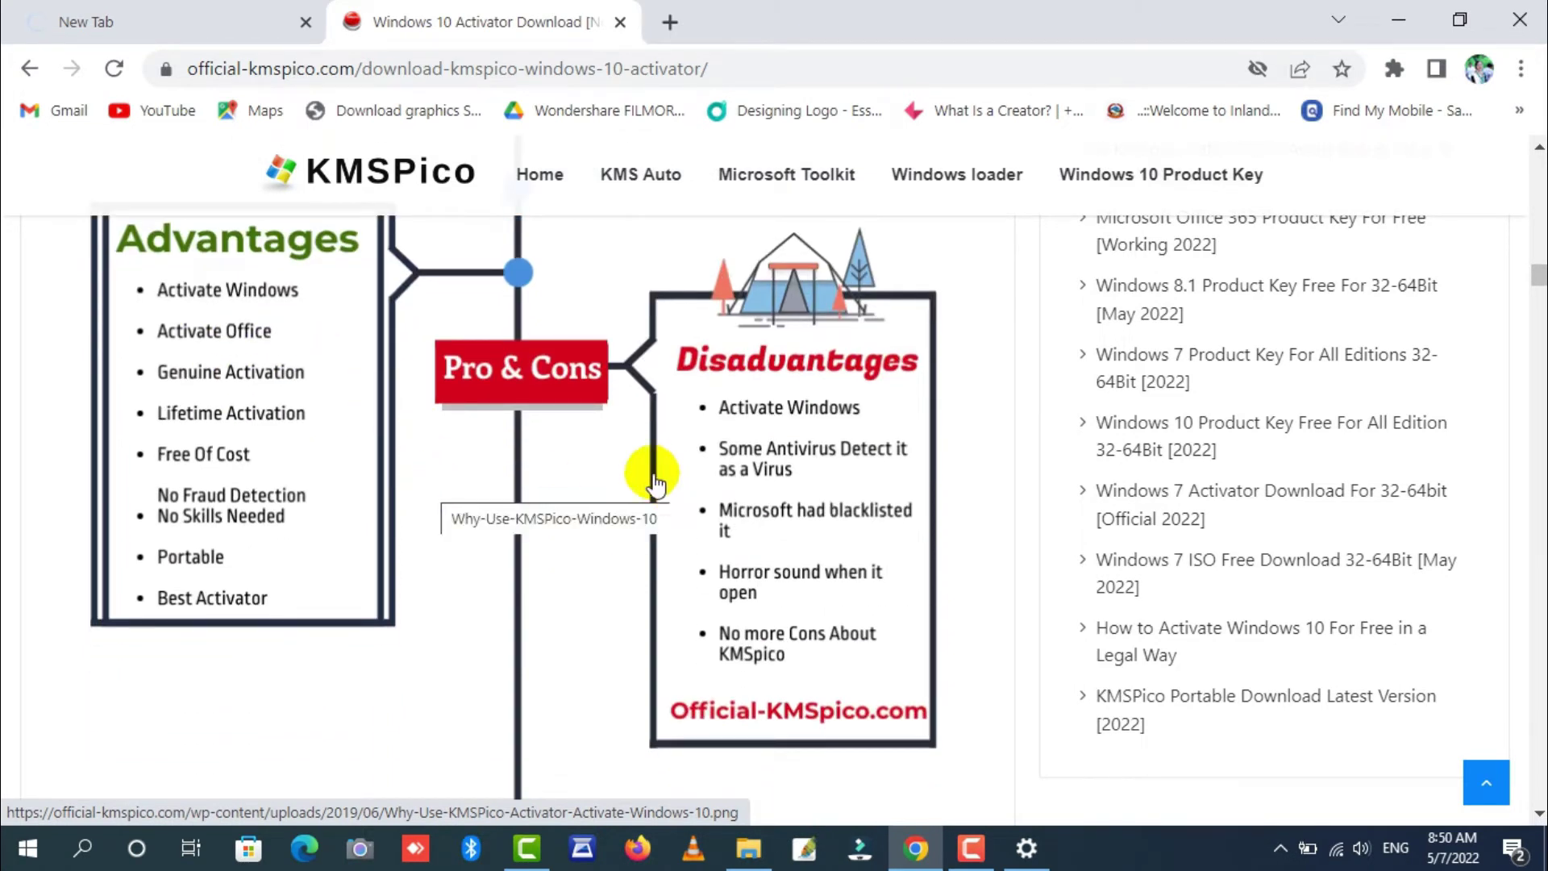
pyautogui.scroll(-3, 653, 512)
pyautogui.scroll(-8, 661, 522)
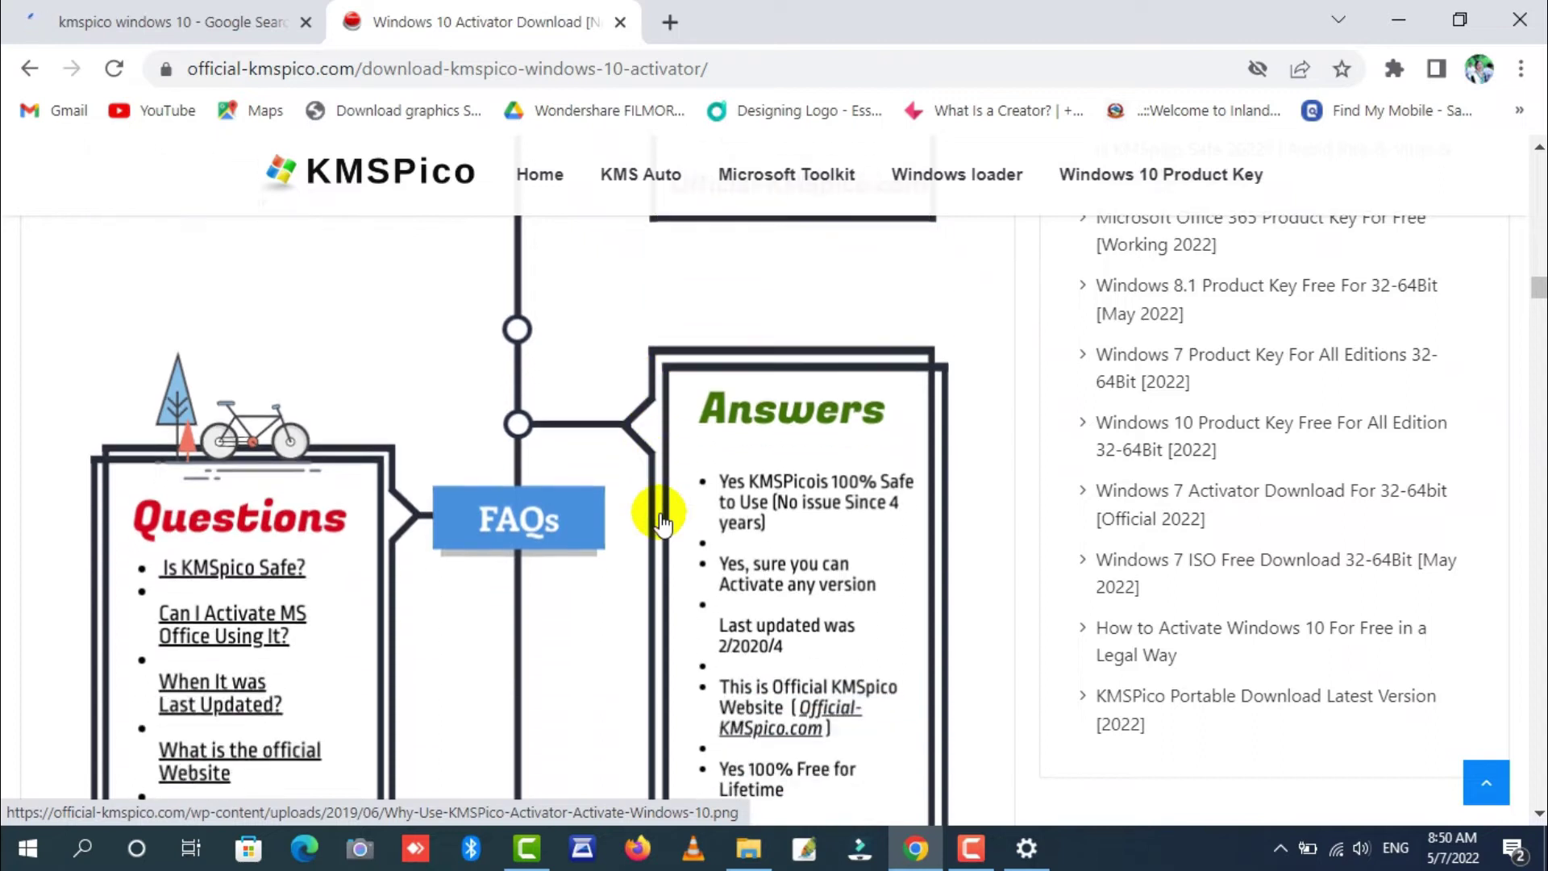
pyautogui.scroll(-11, 663, 524)
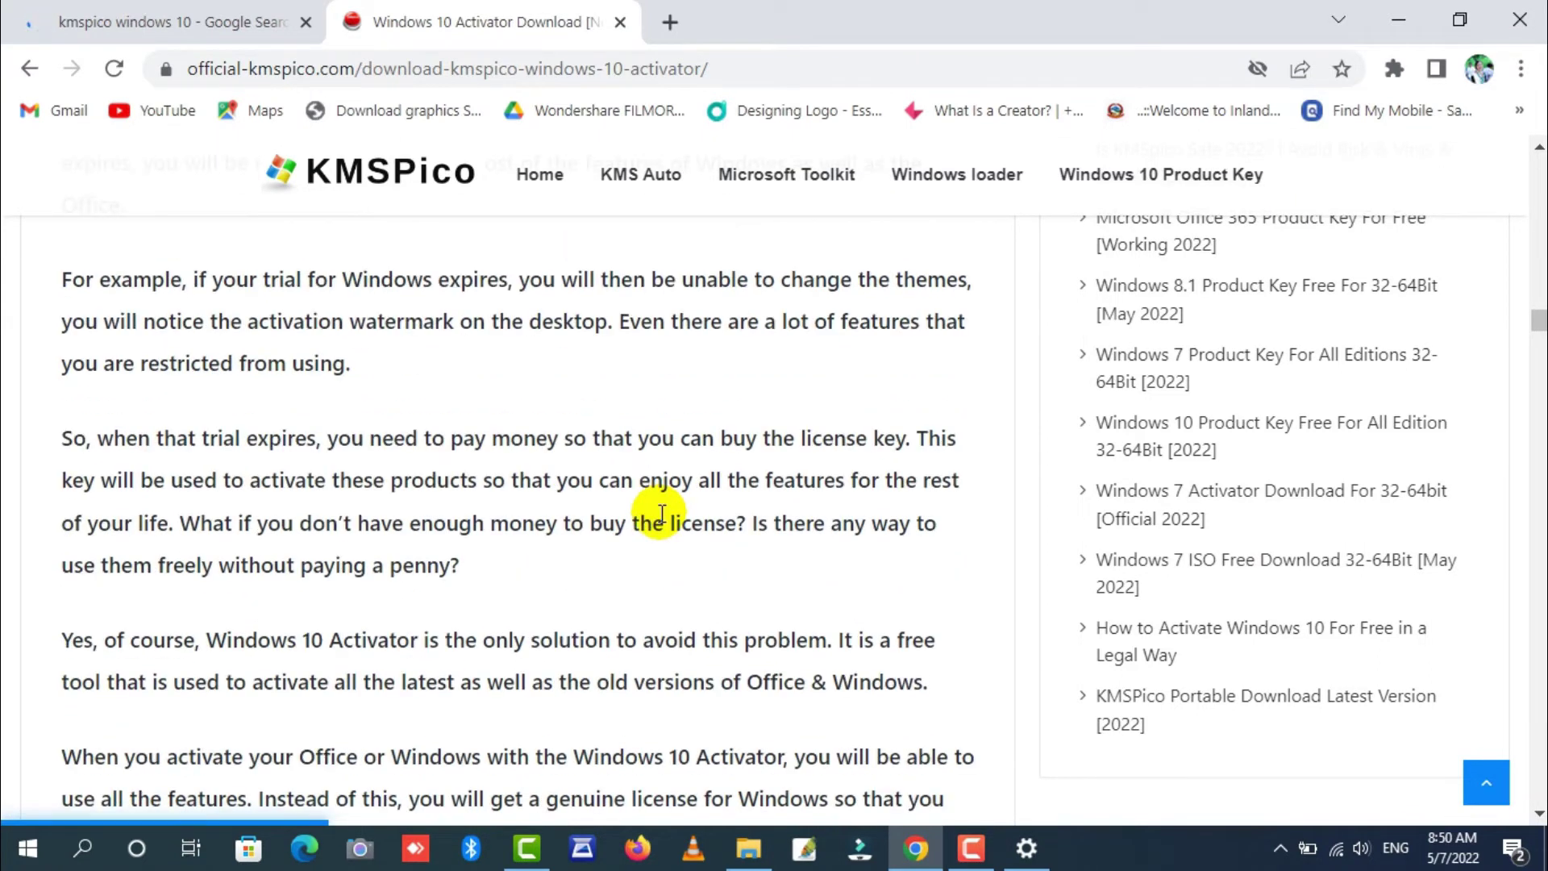
pyautogui.scroll(-16, 661, 514)
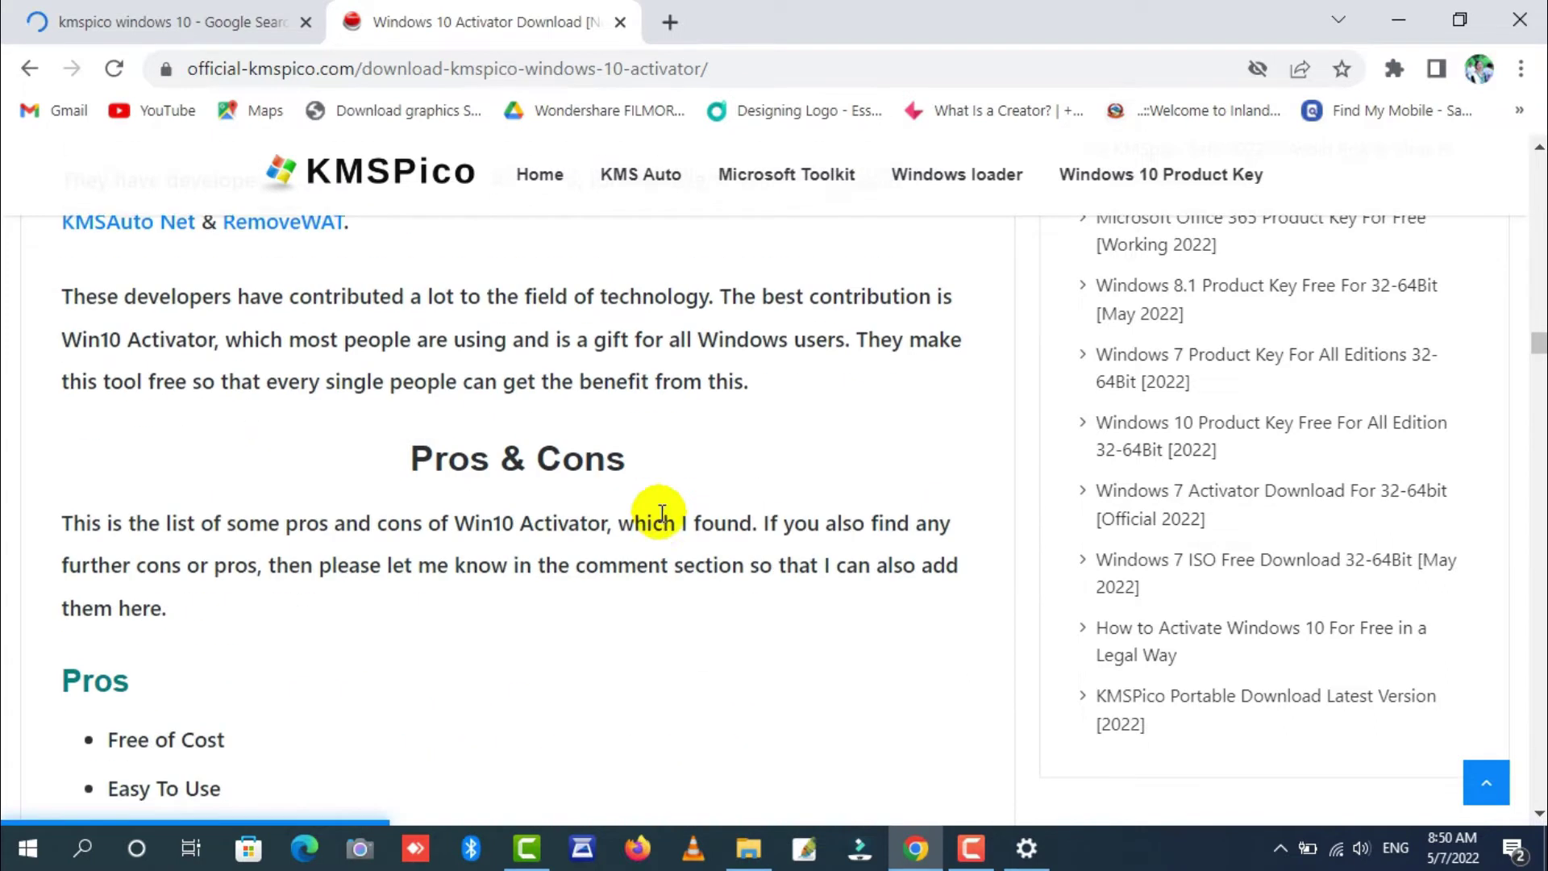
pyautogui.scroll(-9, 662, 516)
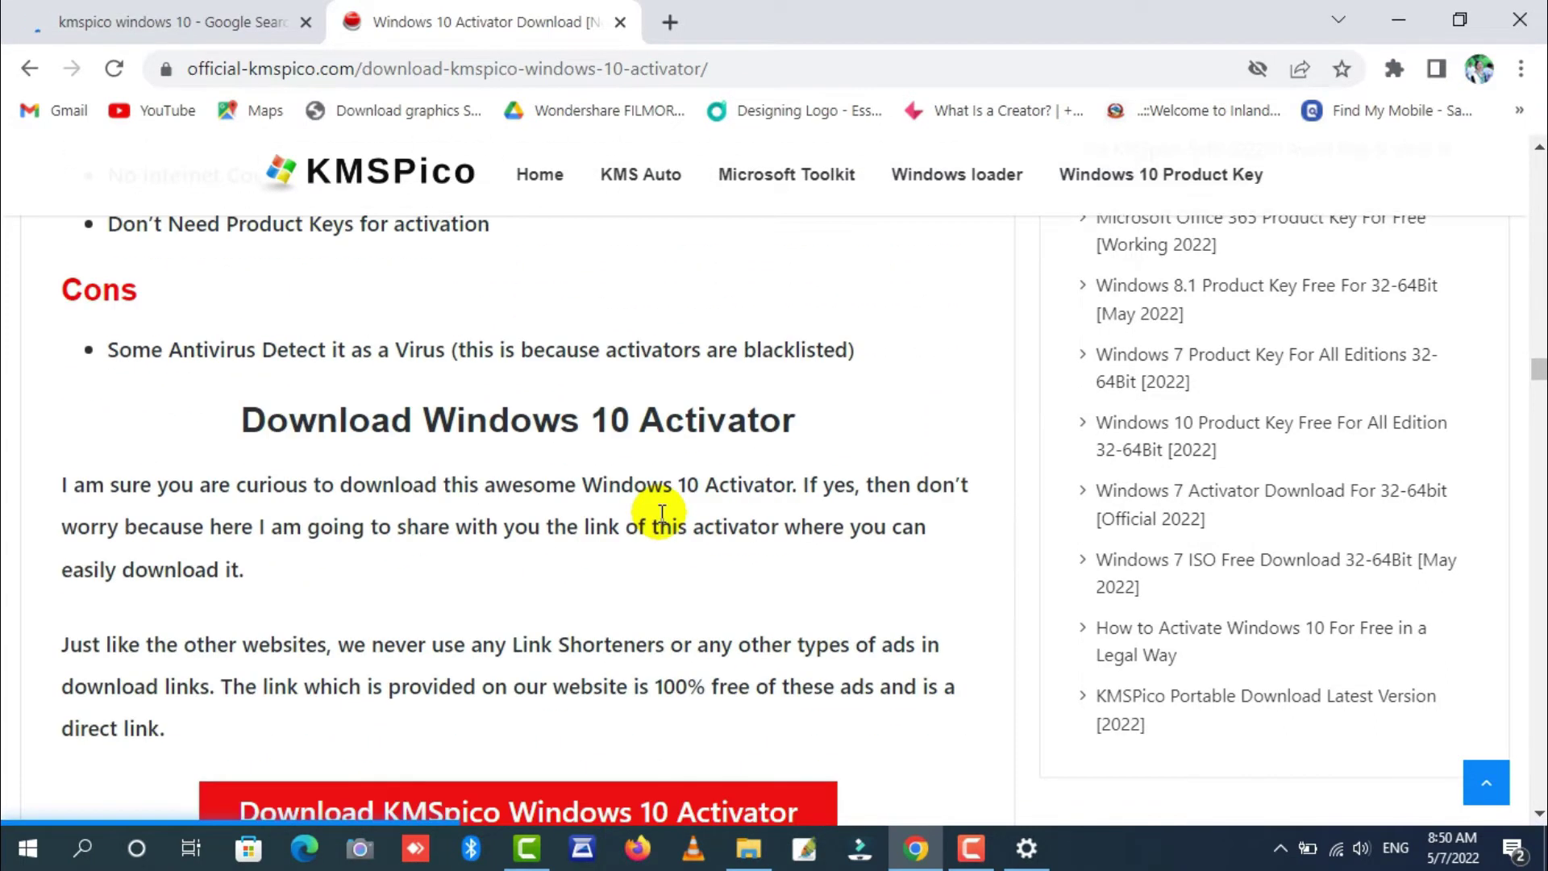
pyautogui.scroll(-3, 662, 516)
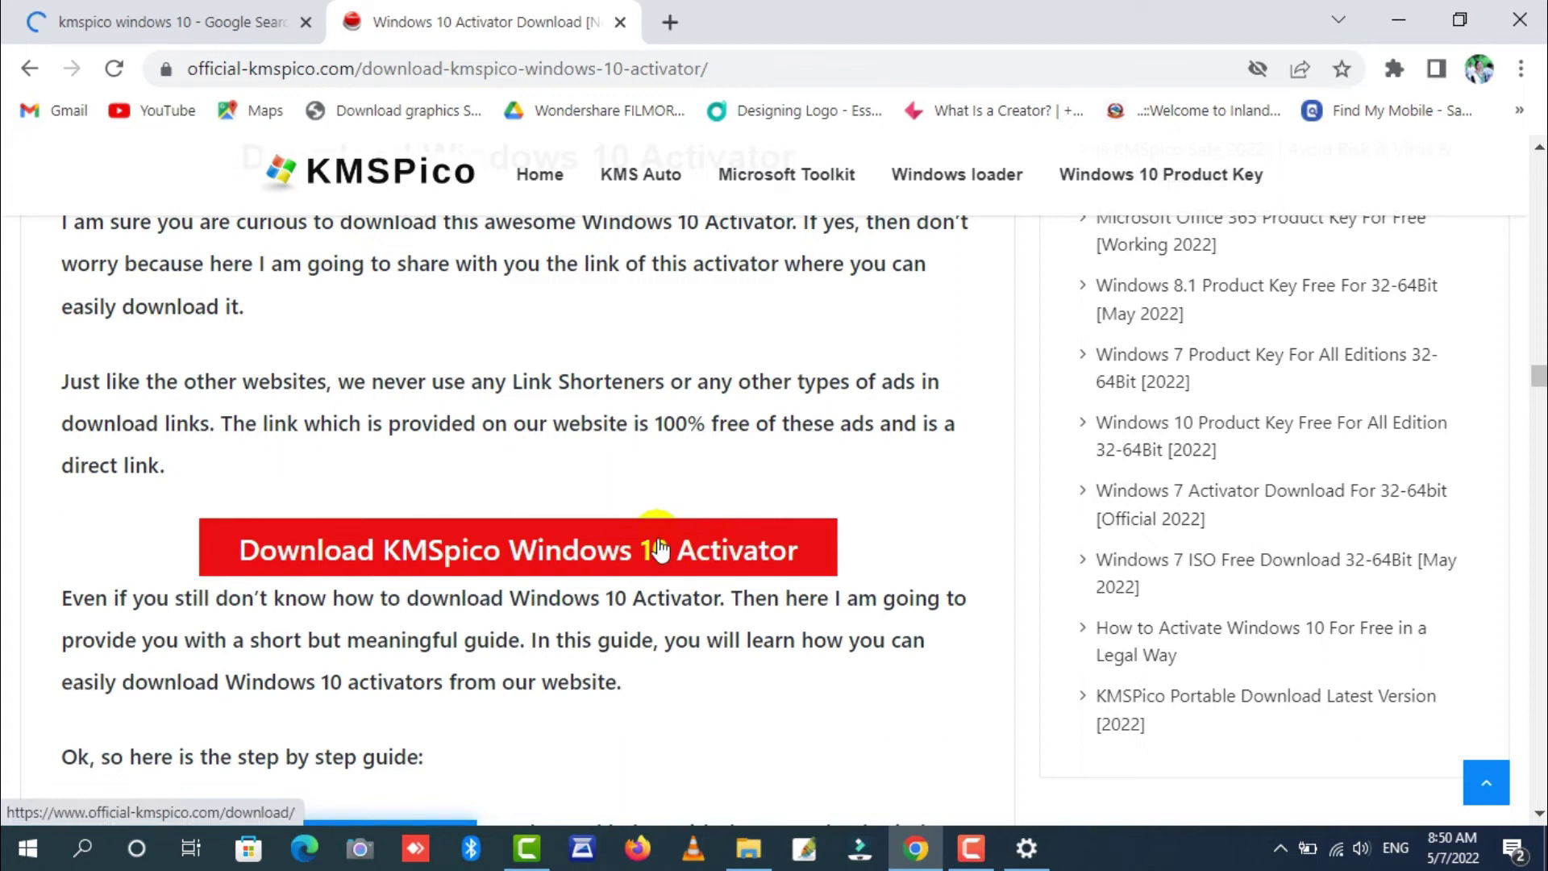
pyautogui.scroll(-7, 647, 536)
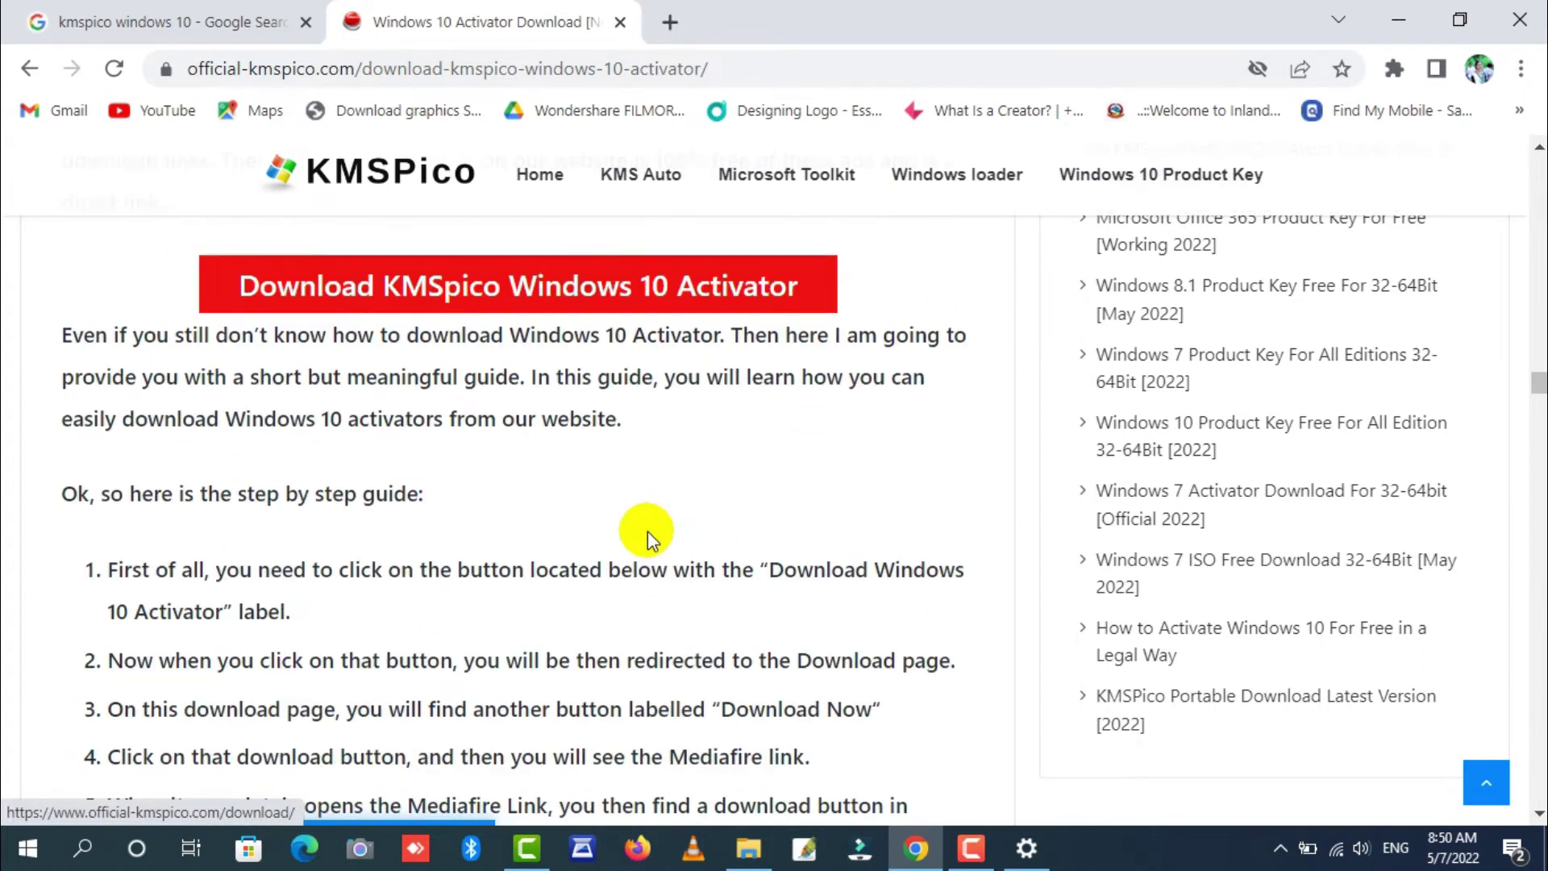
pyautogui.scroll(-15, 513, 545)
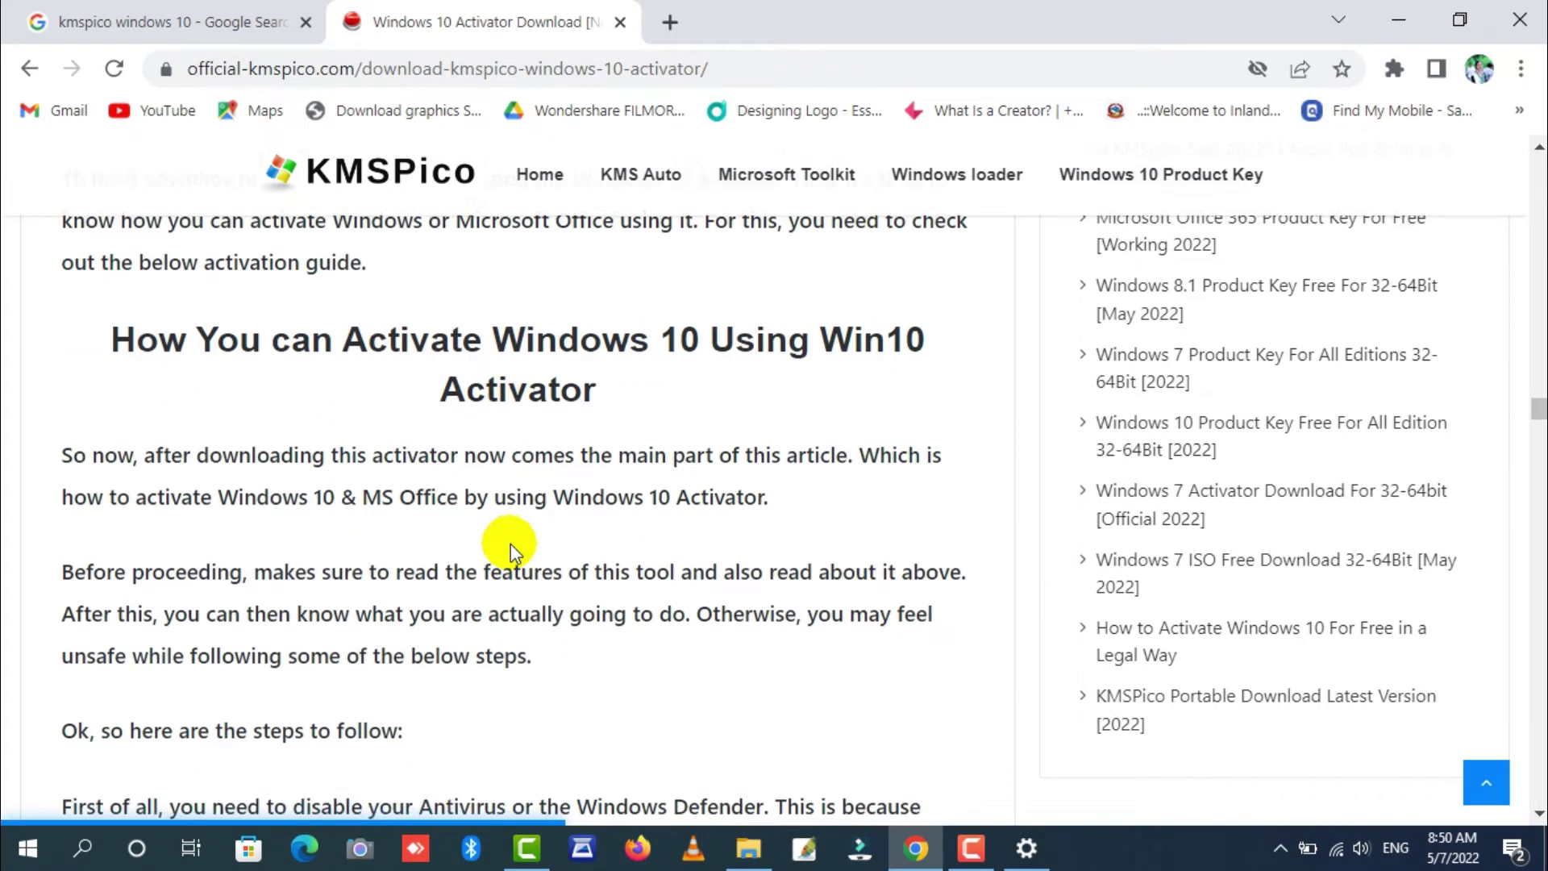
pyautogui.scroll(-12, 512, 555)
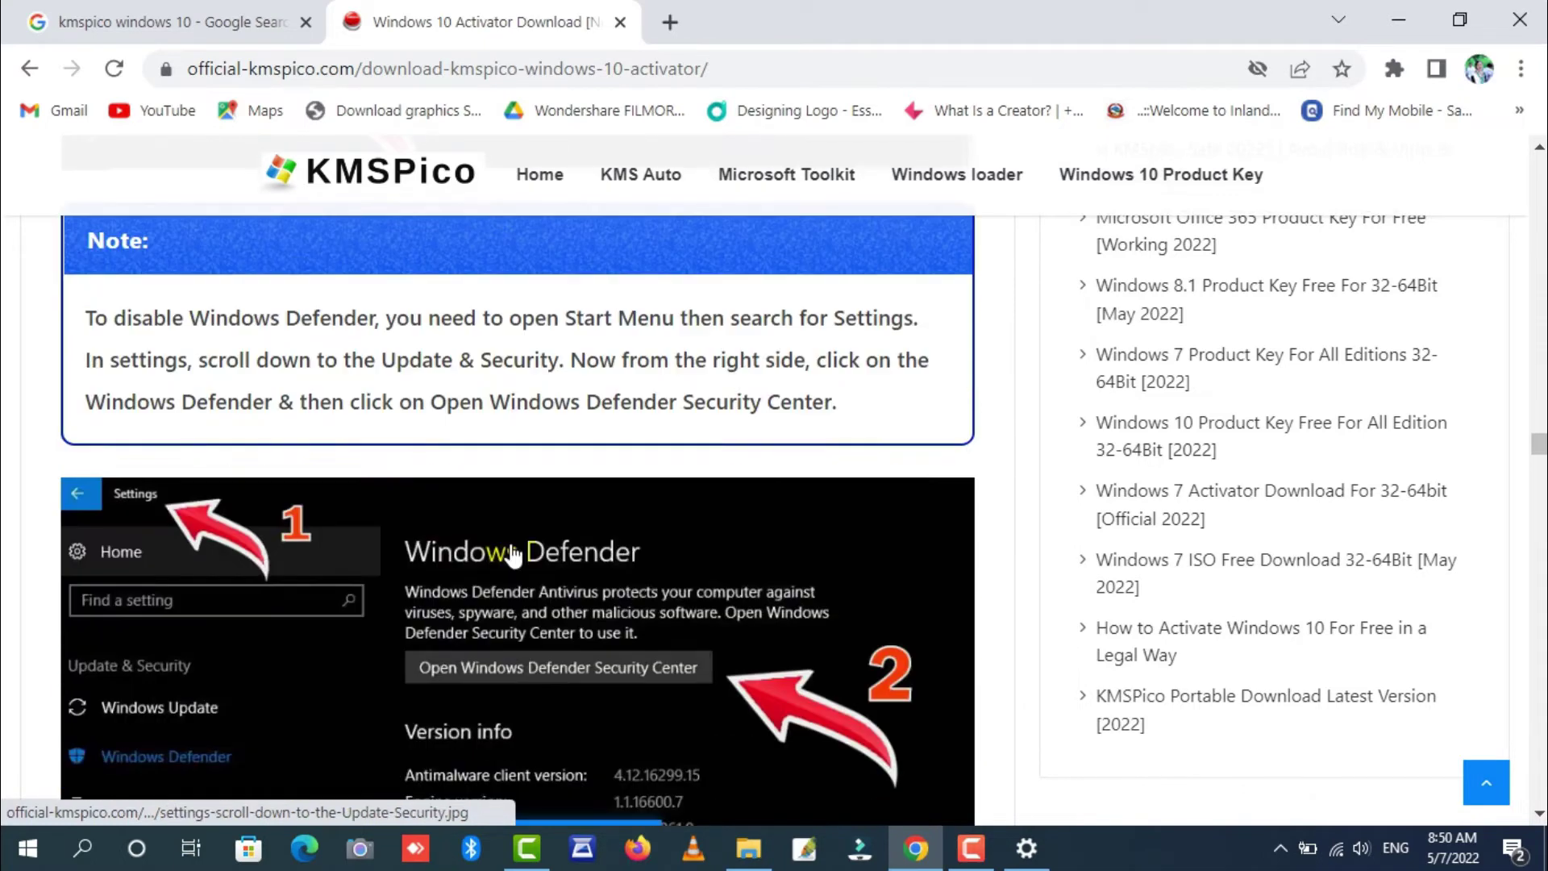
pyautogui.scroll(-16, 639, 574)
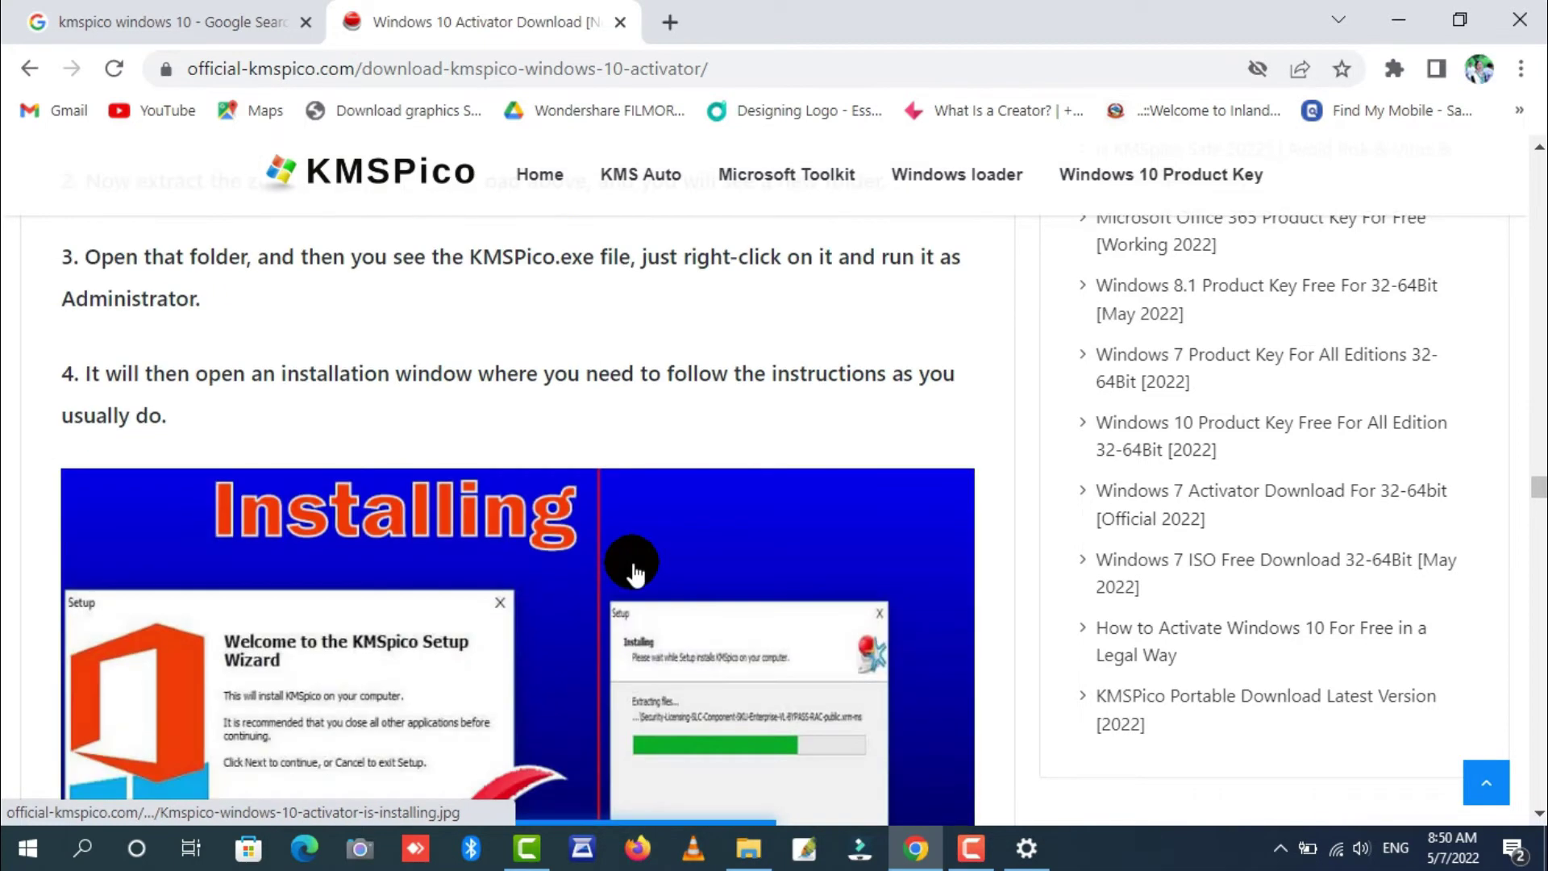
pyautogui.scroll(-10, 633, 570)
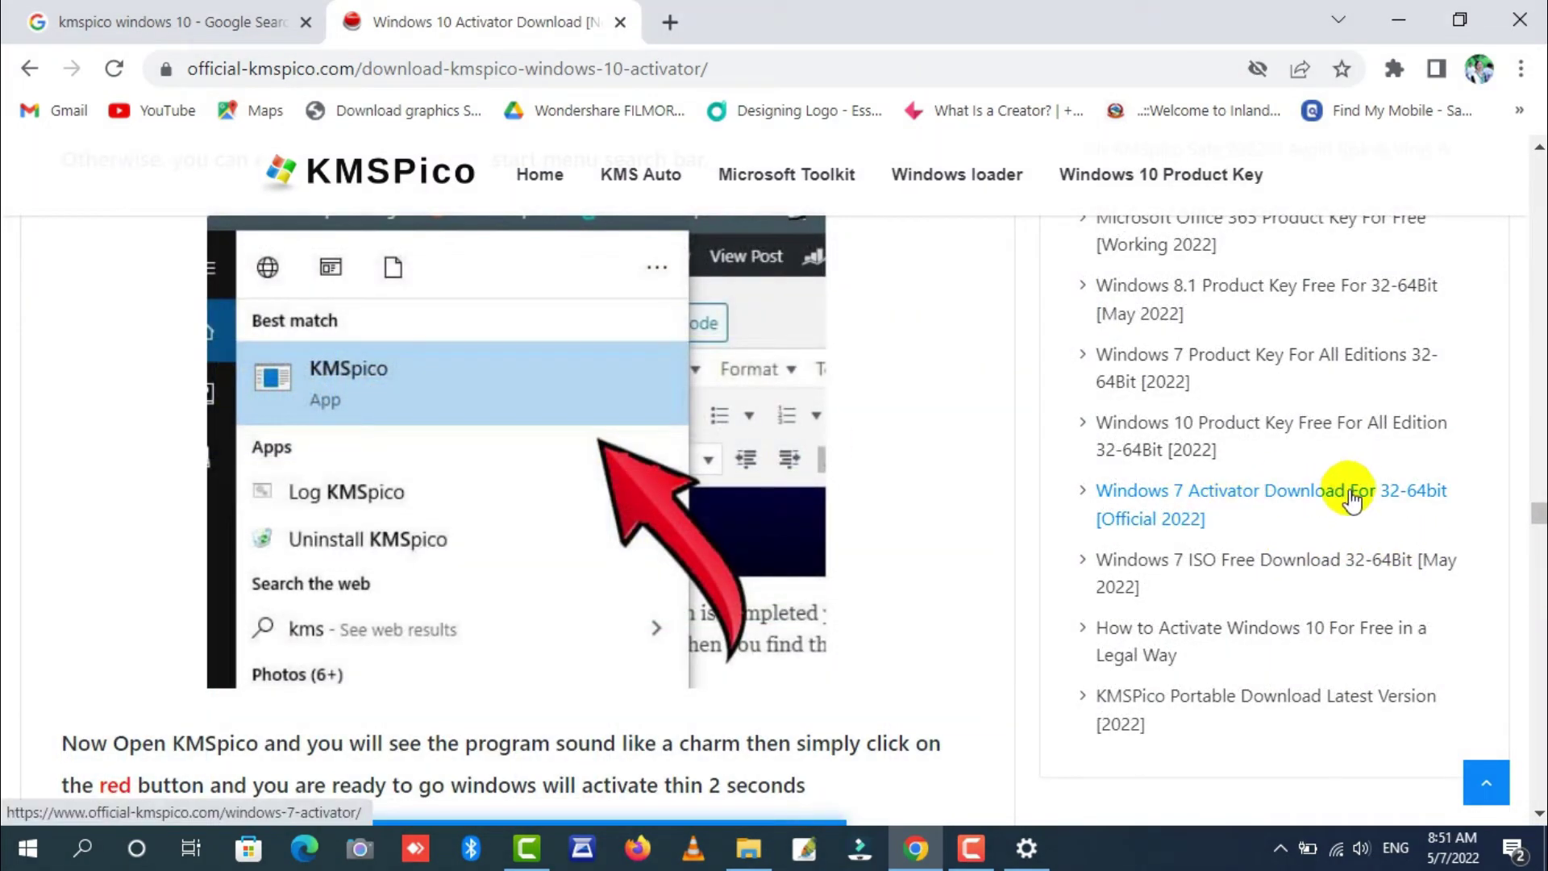
# Reread the Windows Defender instructions, then minimize Chrome to reveal the desktop.
pyautogui.scroll(3, 1207, 482)
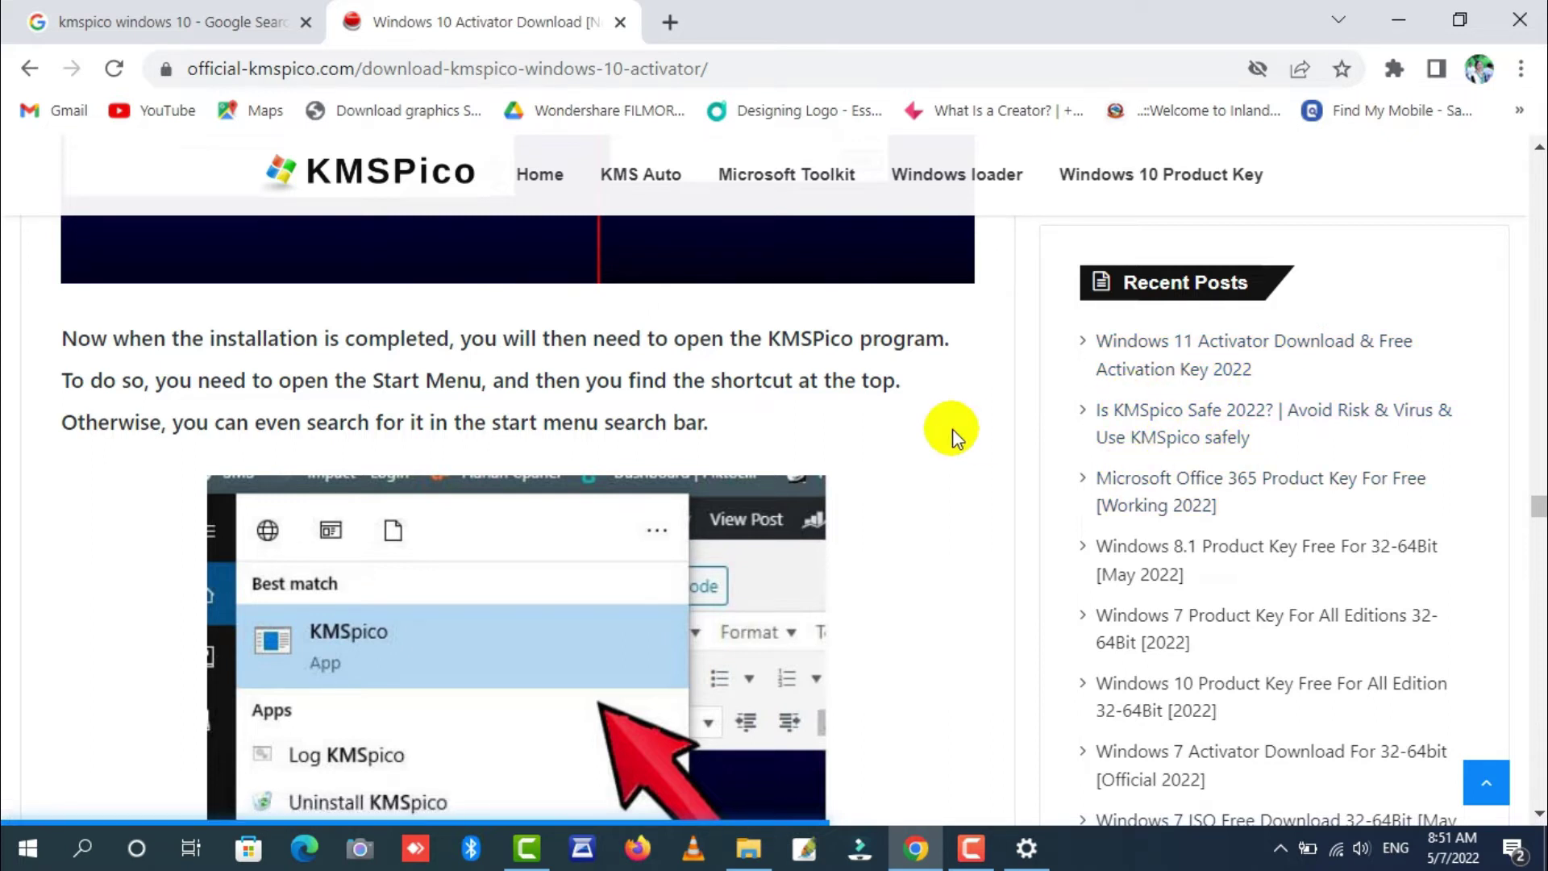
pyautogui.scroll(20, 954, 437)
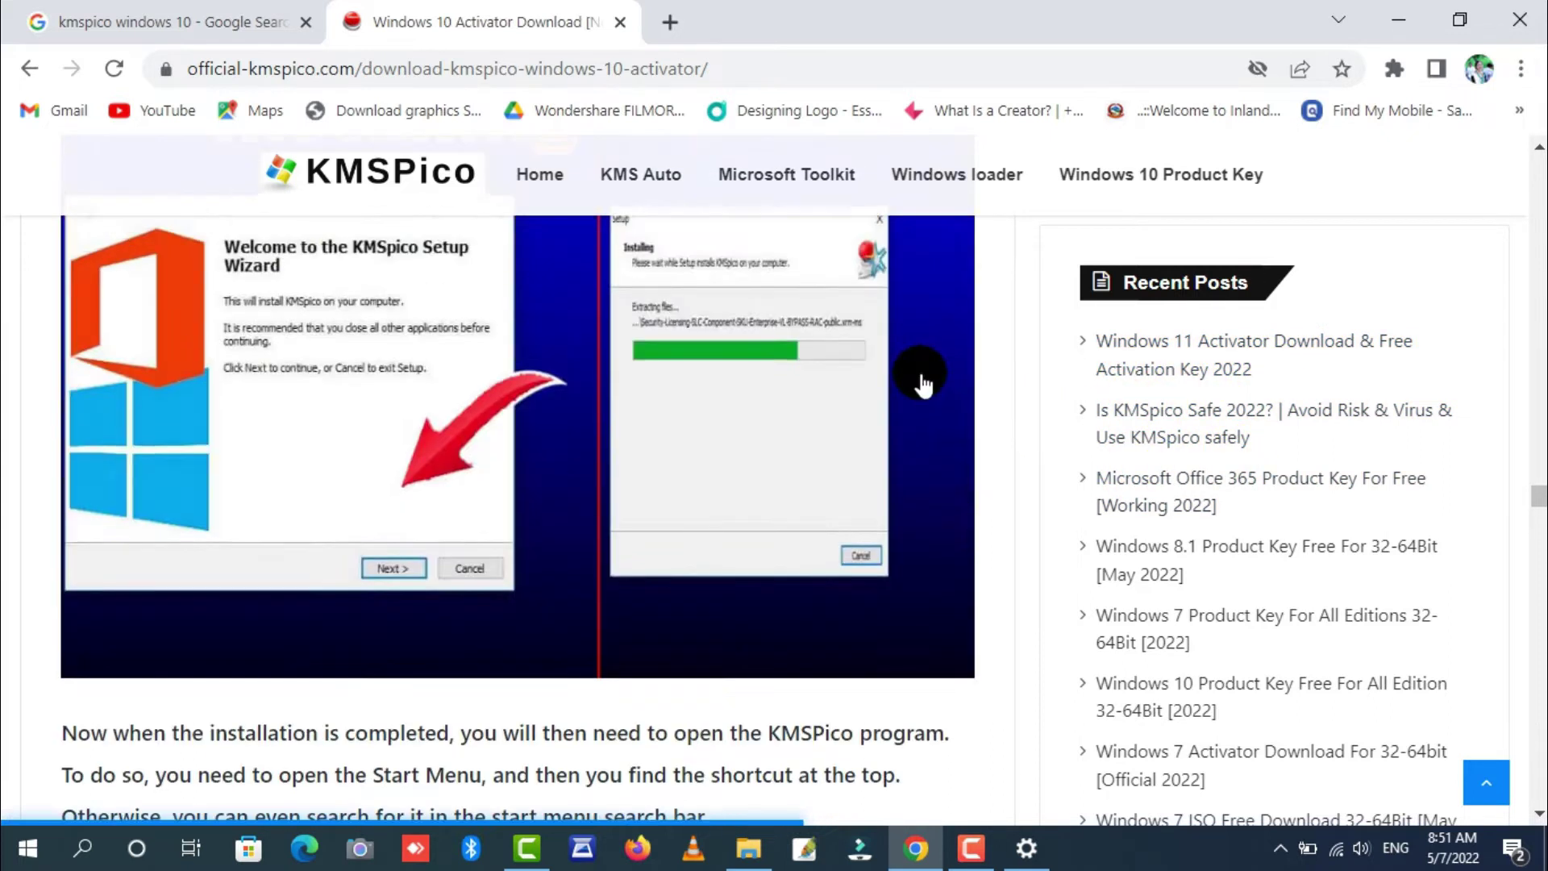
pyautogui.scroll(15, 937, 374)
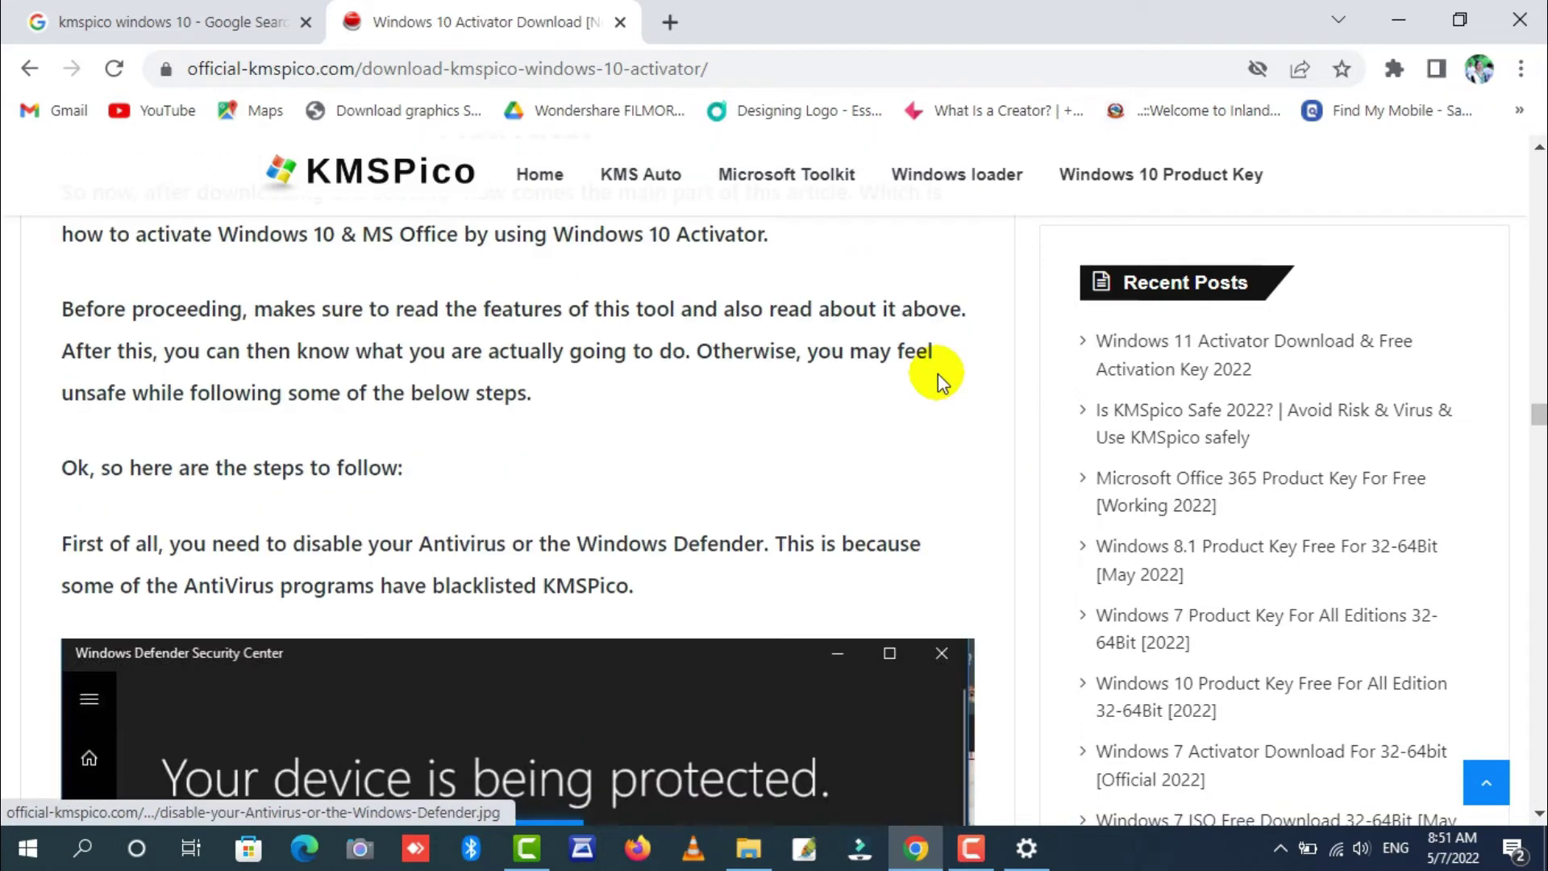
pyautogui.scroll(-6, 937, 374)
pyautogui.scroll(12, 937, 374)
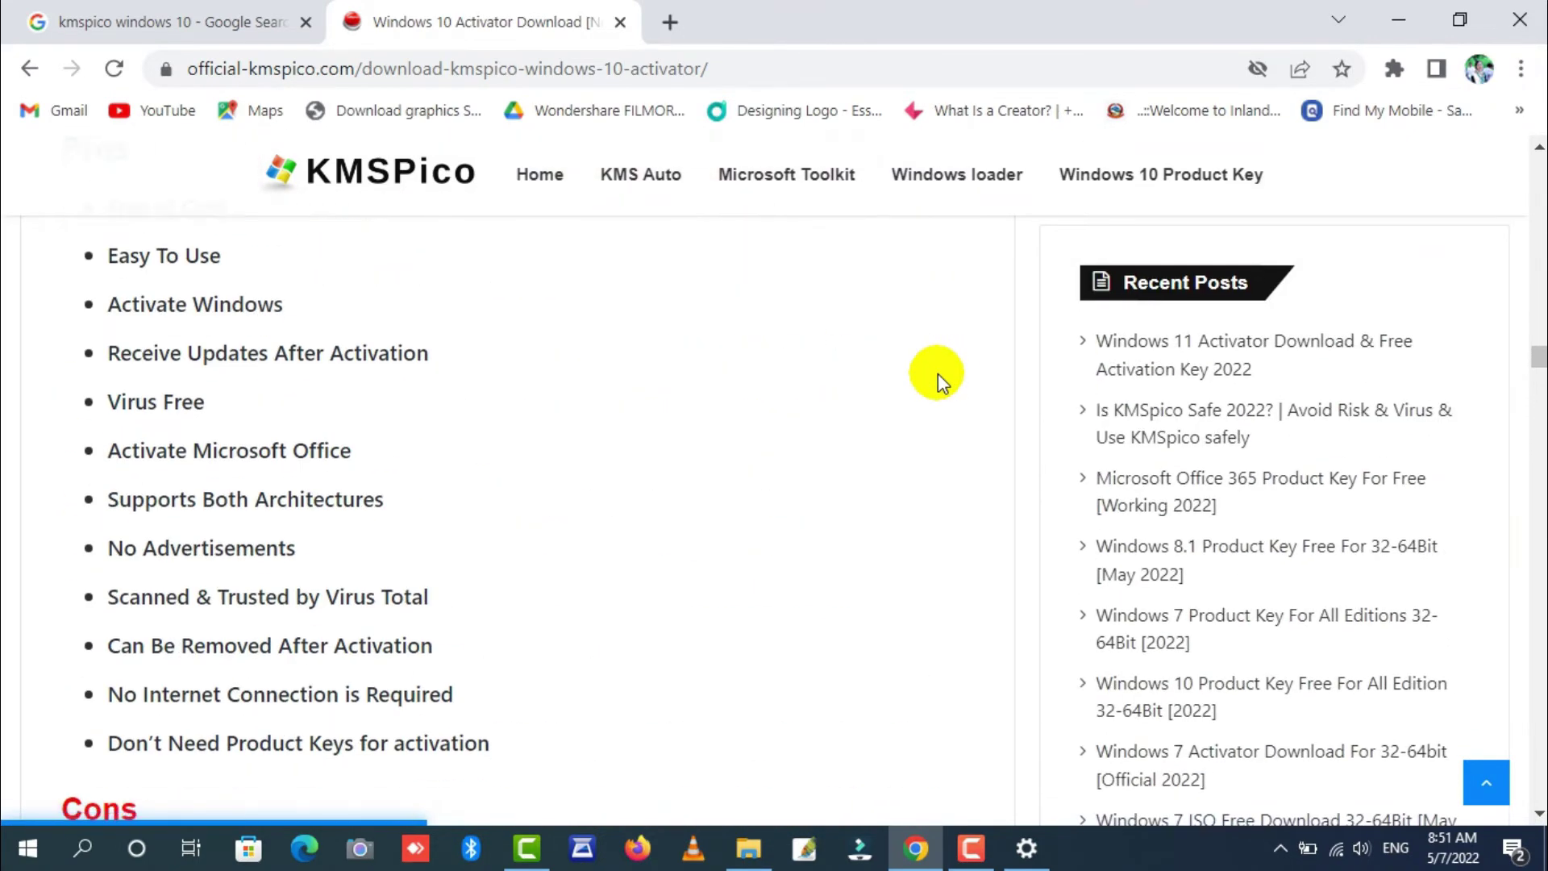
pyautogui.scroll(-6, 937, 374)
pyautogui.scroll(-10, 937, 374)
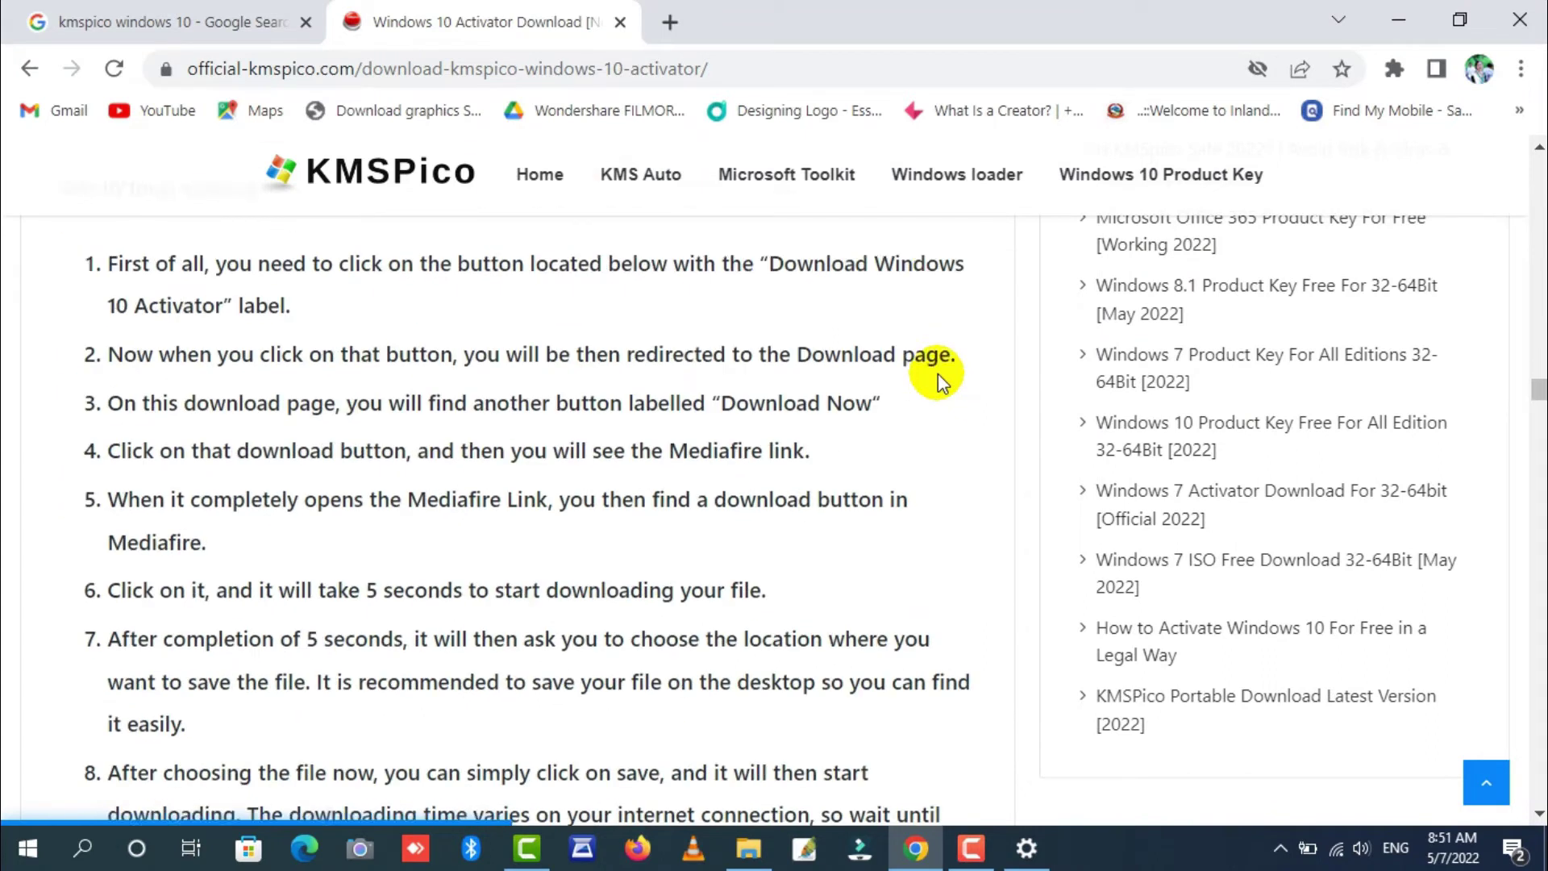
pyautogui.scroll(-4, 937, 374)
pyautogui.scroll(-9, 960, 385)
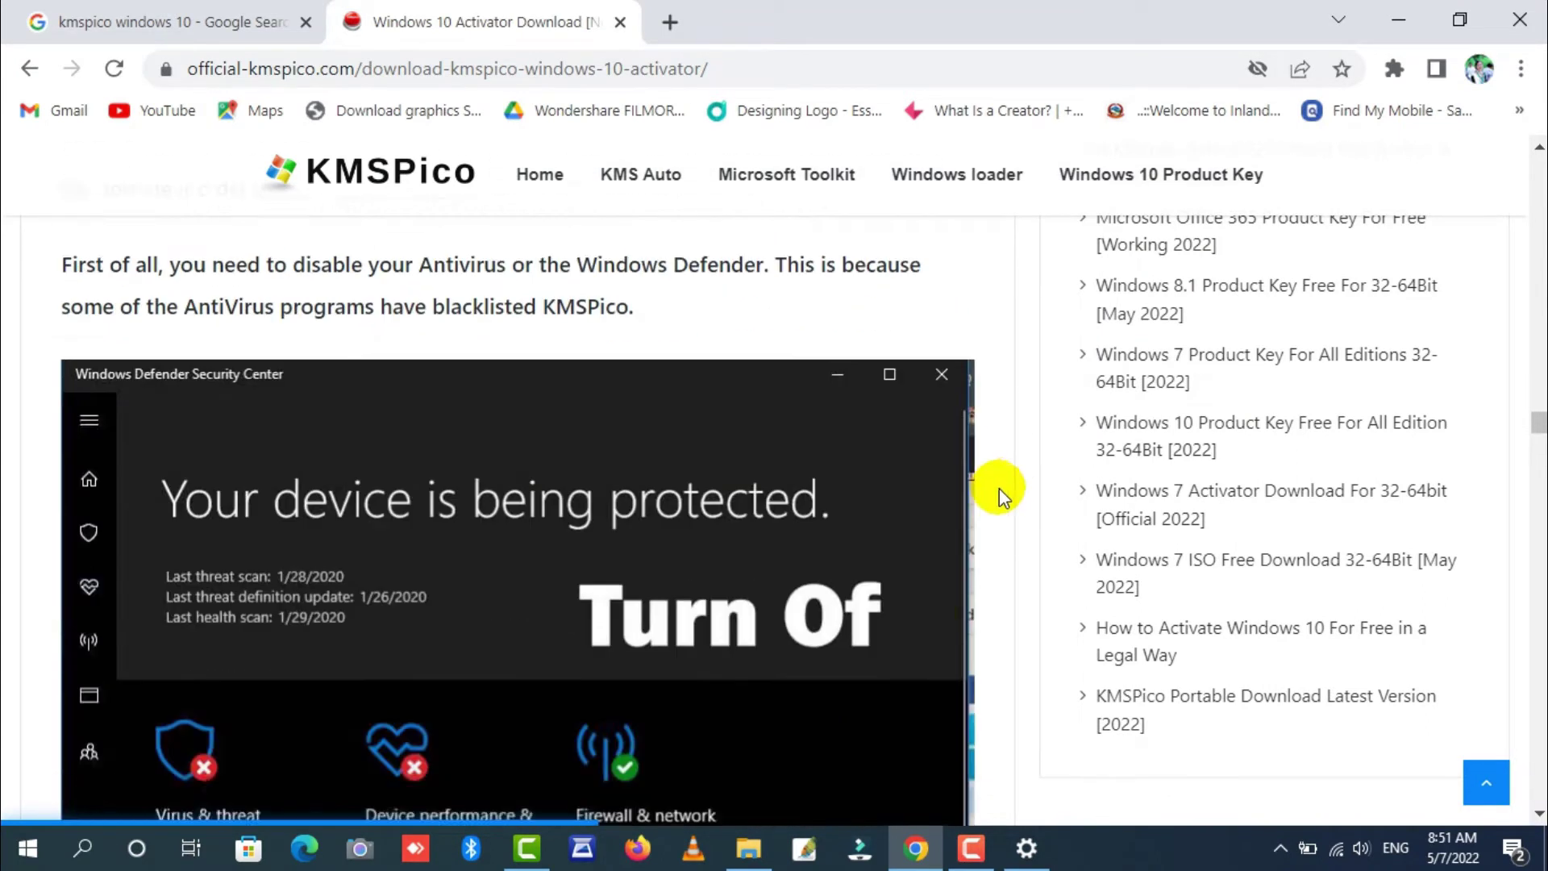
pyautogui.scroll(6, 932, 509)
pyautogui.scroll(-2, 933, 508)
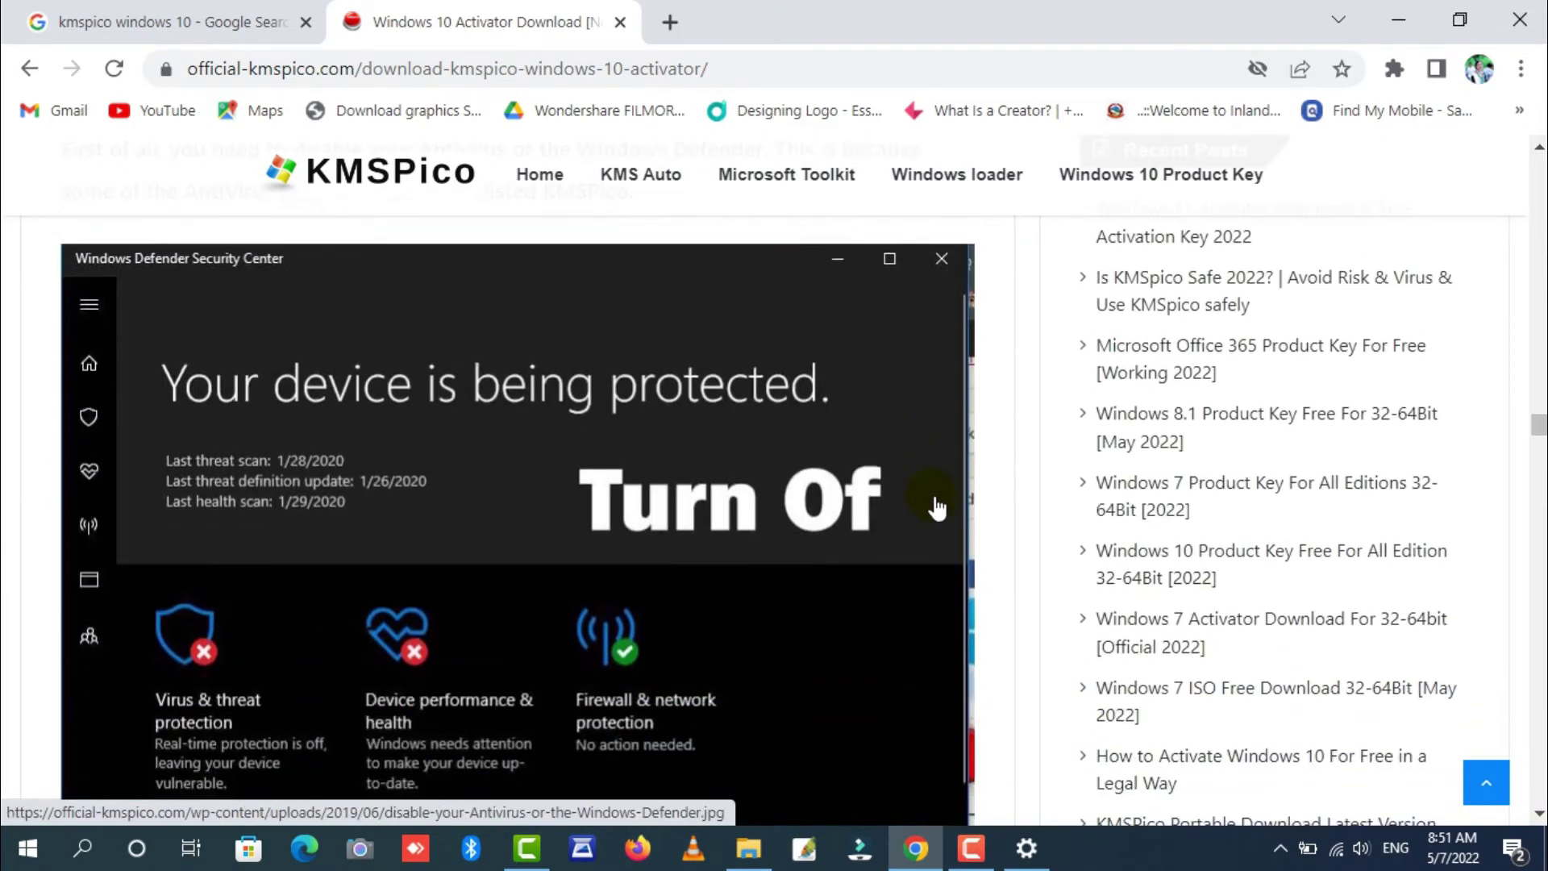
pyautogui.scroll(-4, 347, 581)
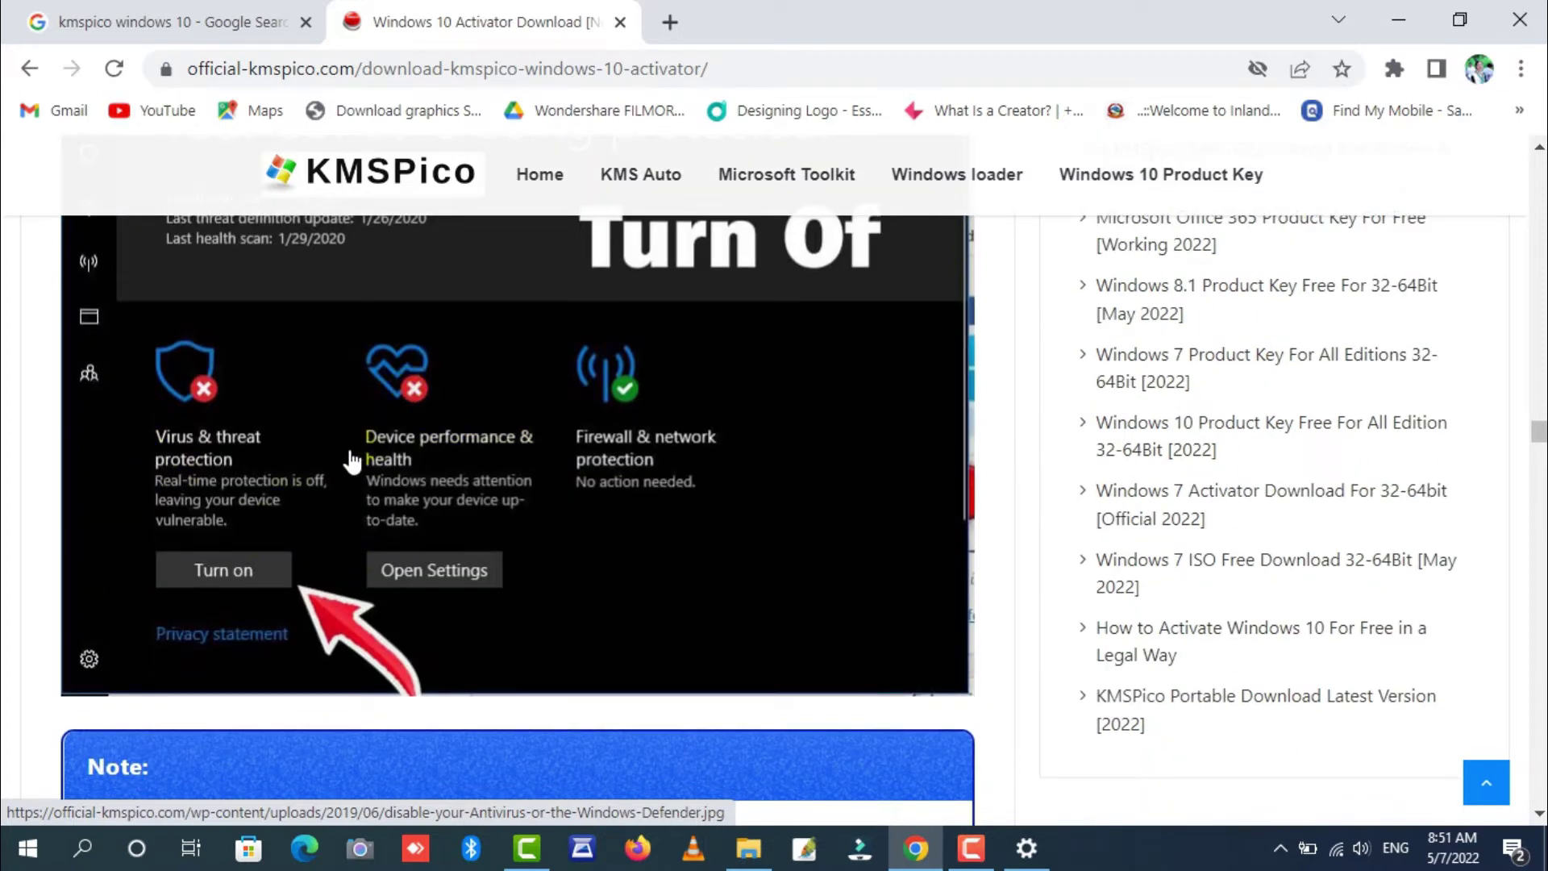
pyautogui.scroll(20, 723, 523)
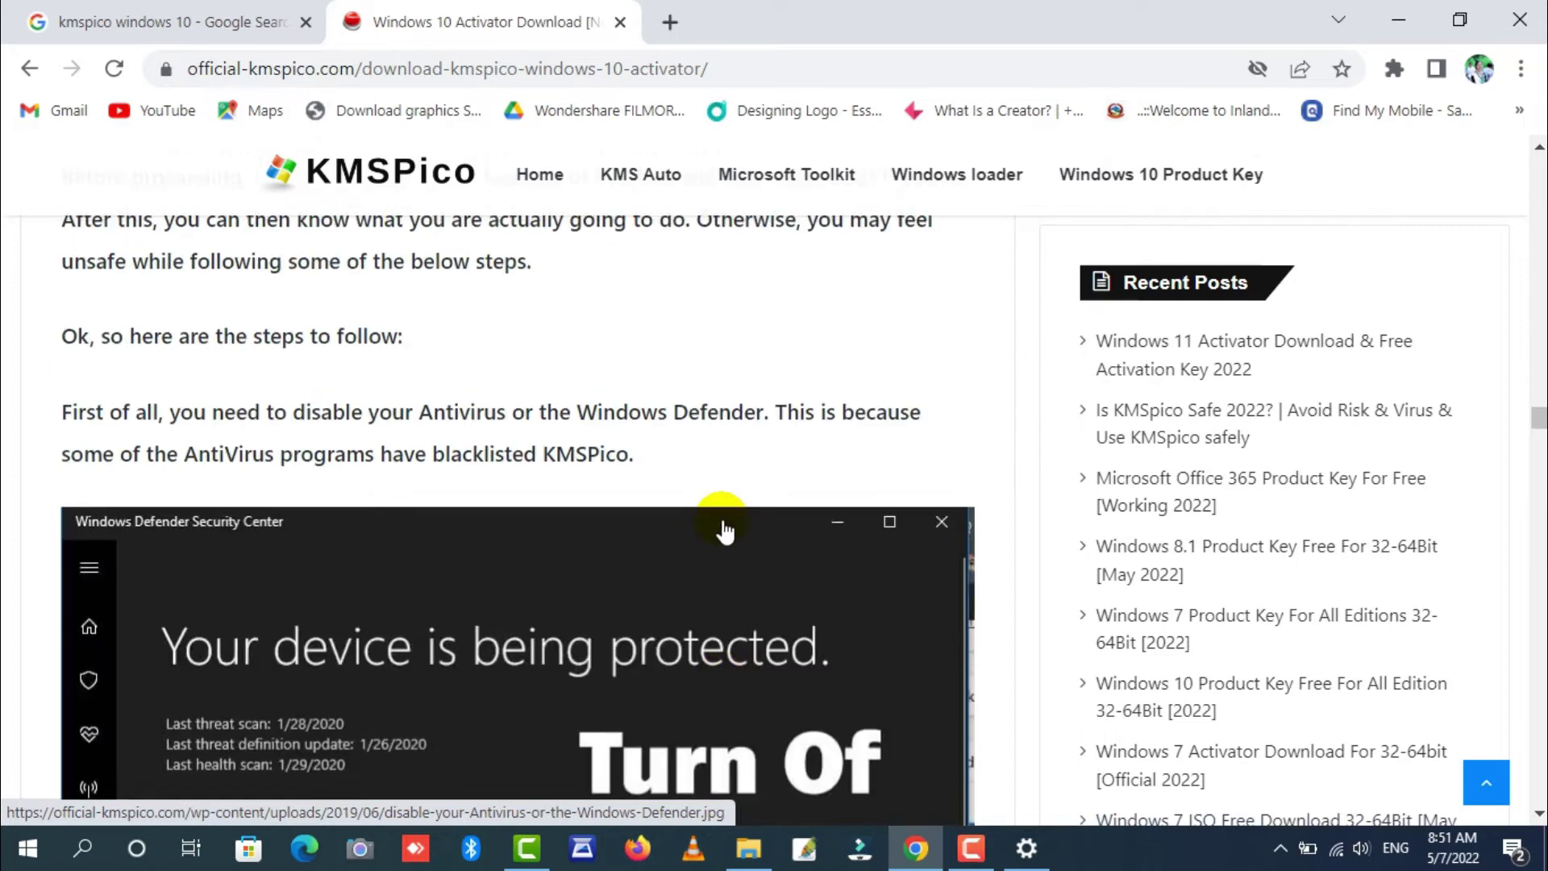
pyautogui.scroll(10, 723, 520)
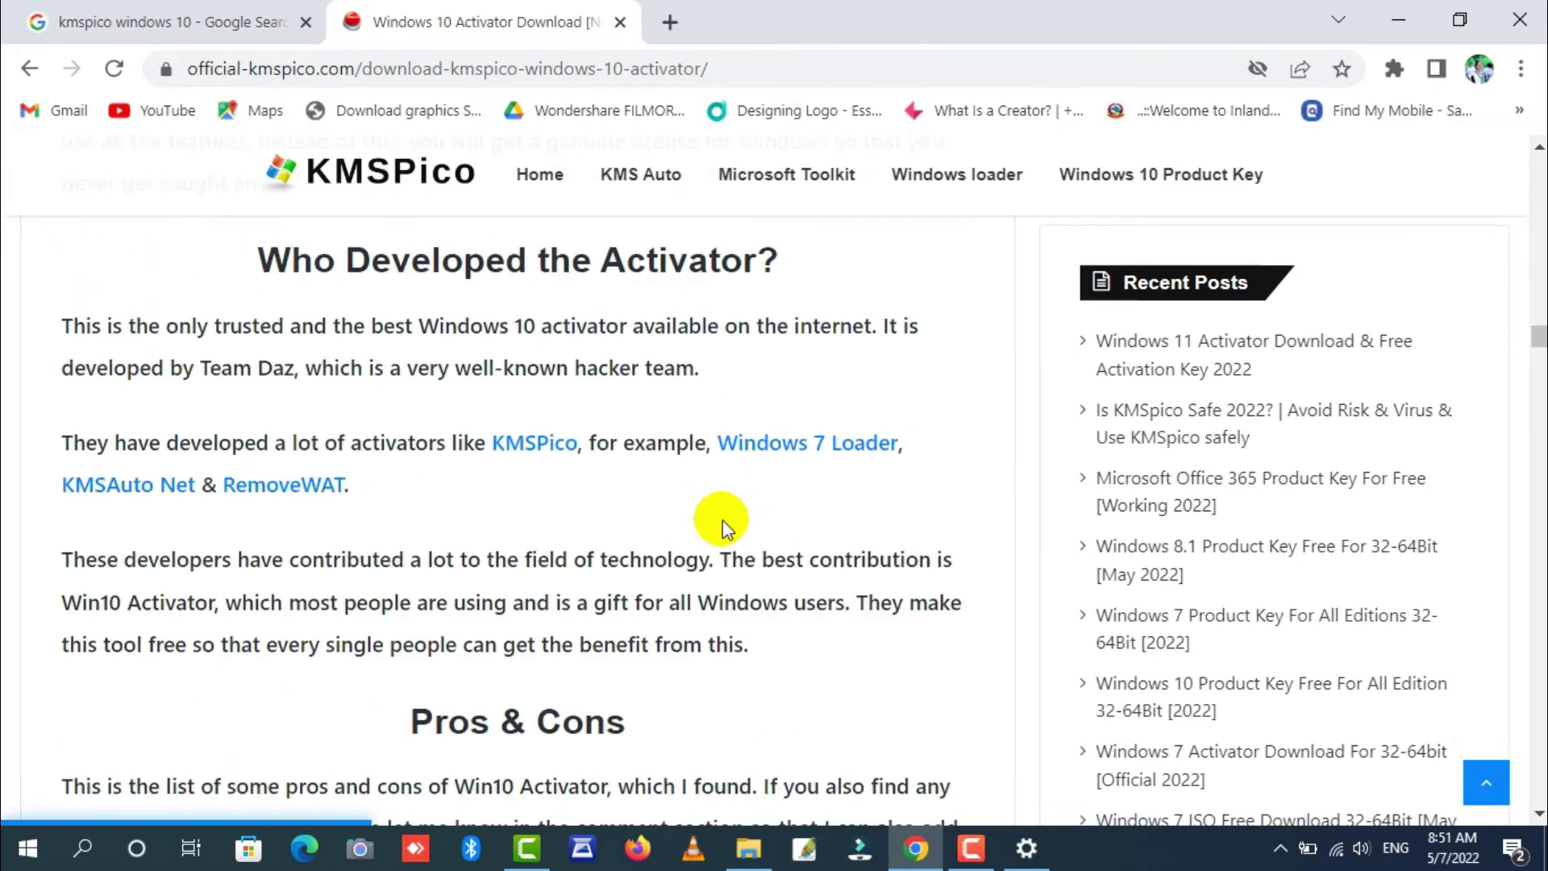
pyautogui.click(1410, 12)
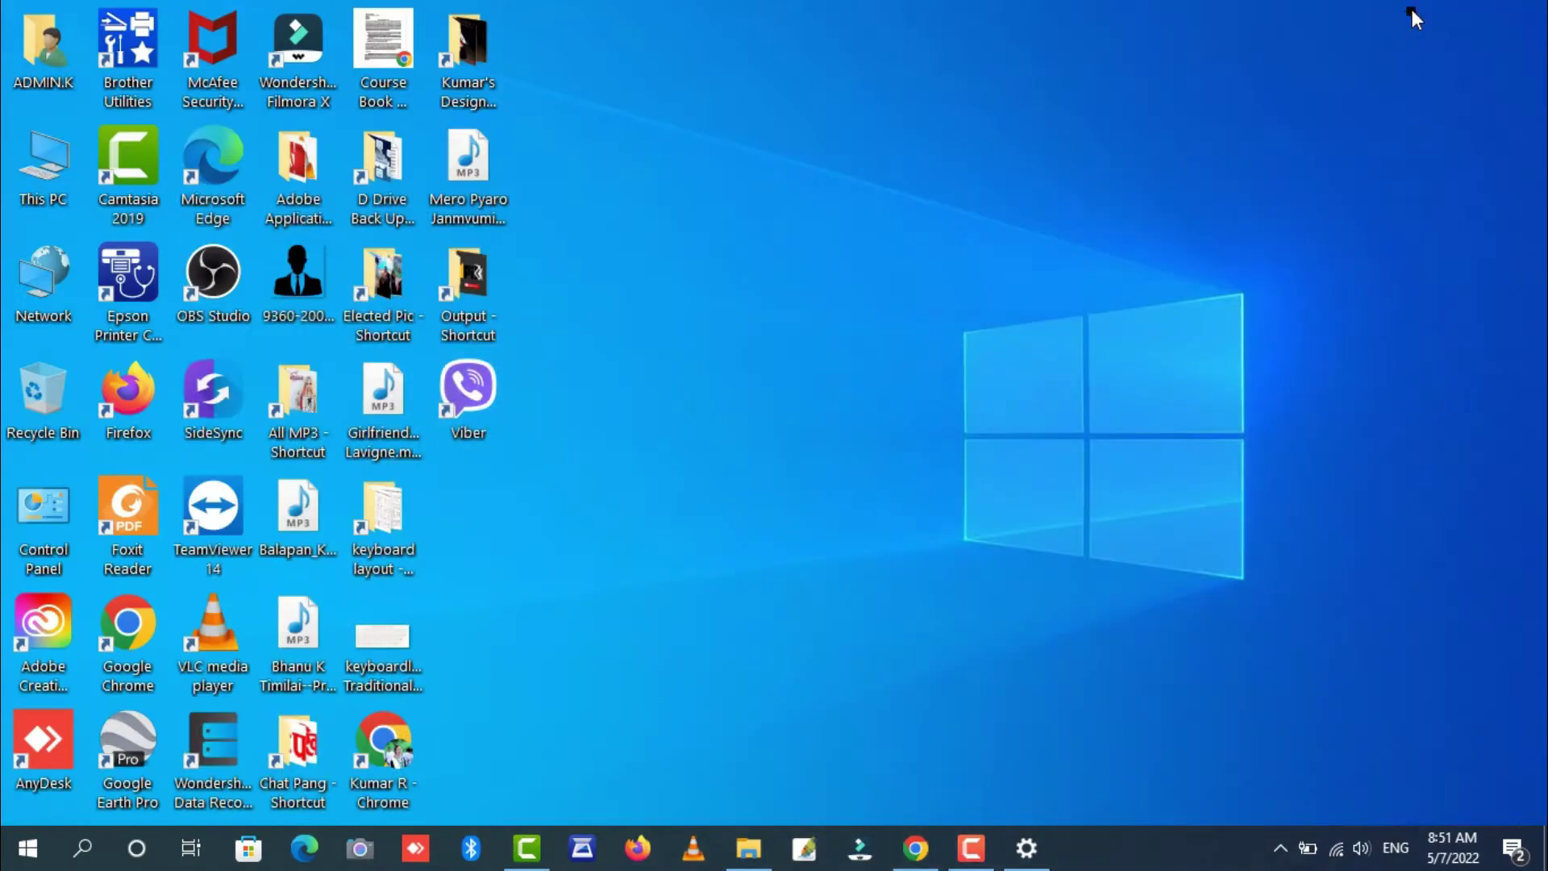
# Refresh the desktop and open the empty KMSpico Activator folder in D:\Back Up x64.
pyautogui.rightClick(988, 44)
pyautogui.click(1045, 117)
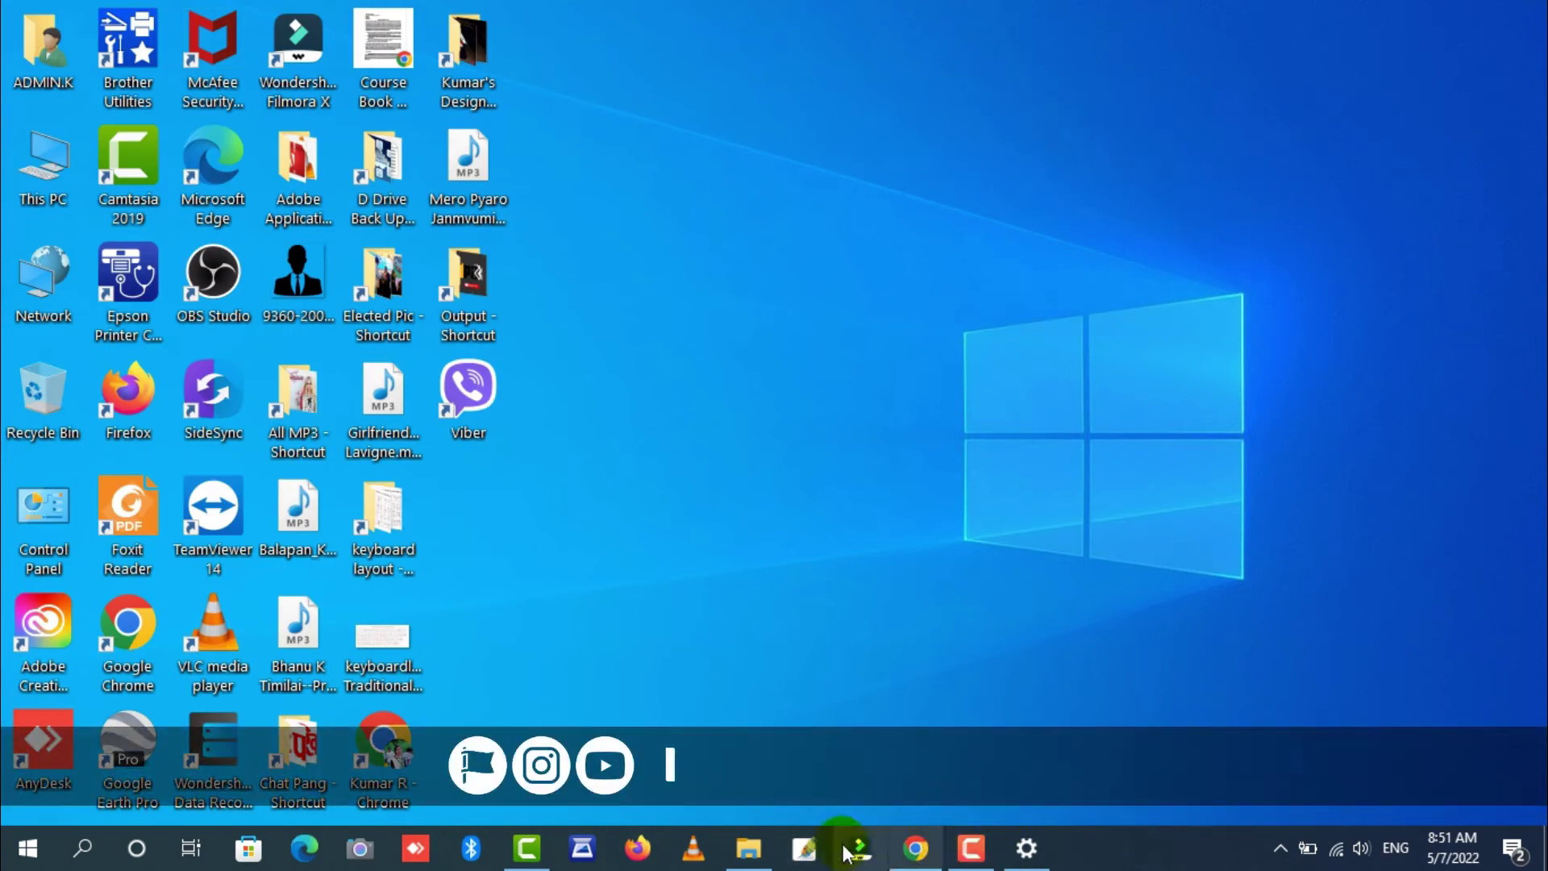
pyautogui.click(748, 848)
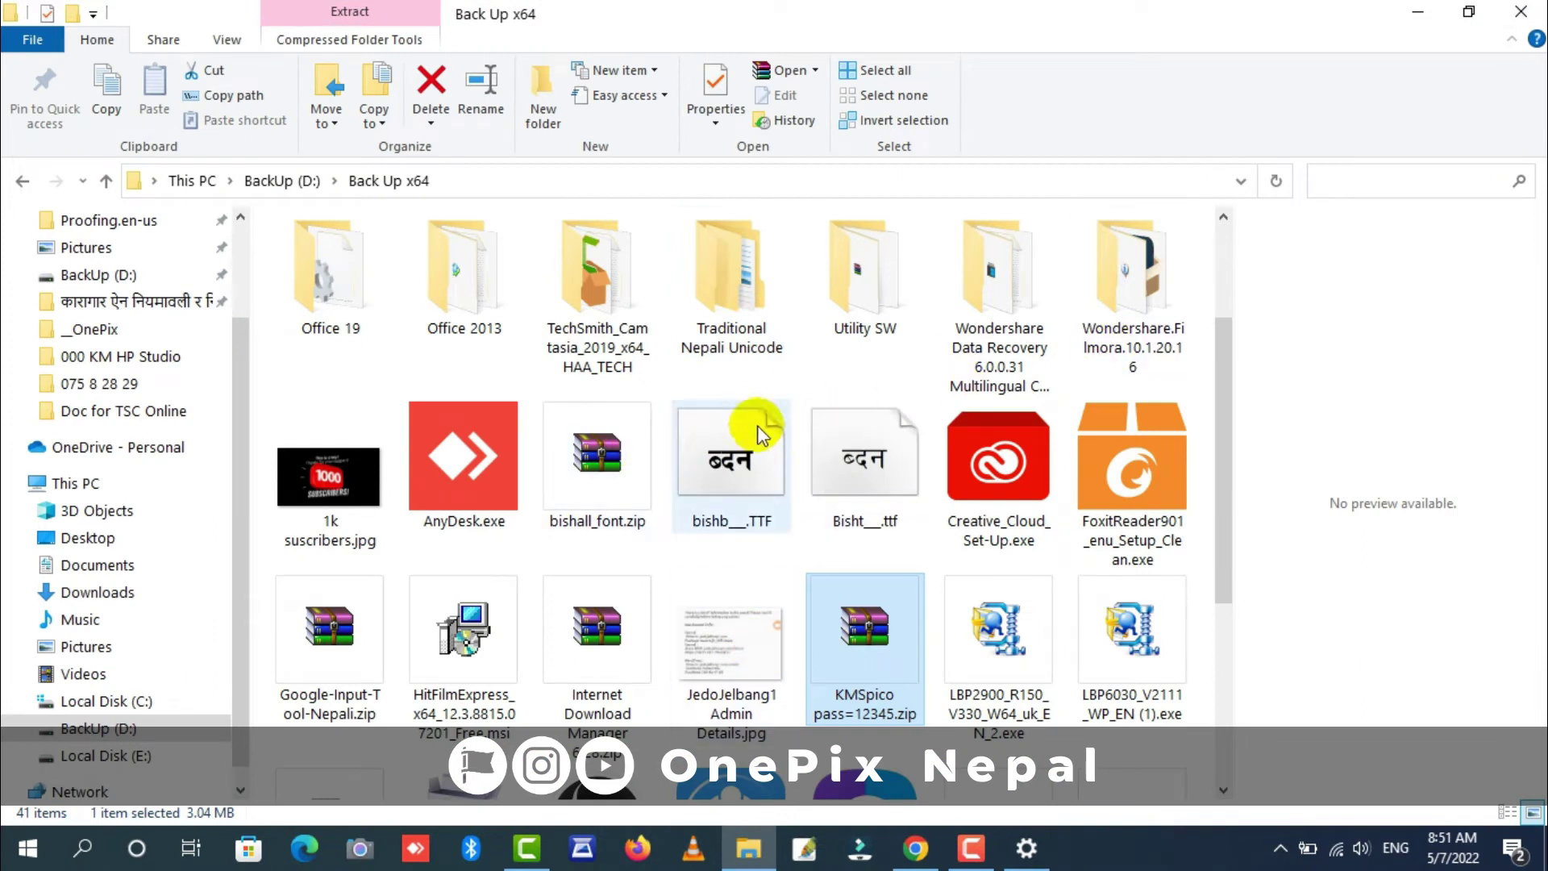
pyautogui.scroll(-3, 866, 568)
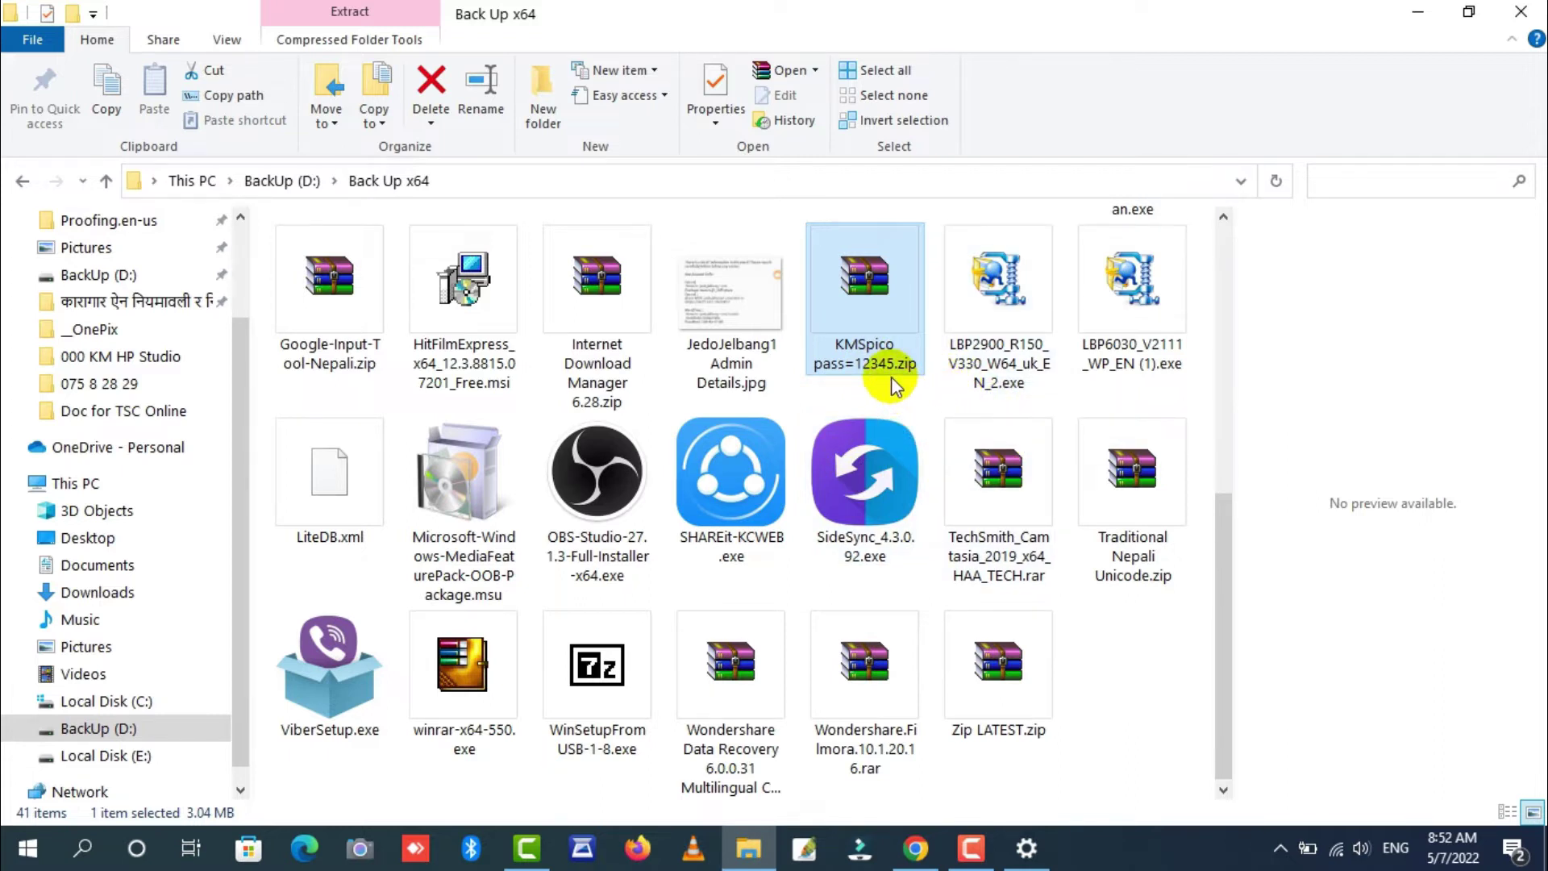
pyautogui.scroll(5, 895, 382)
pyautogui.doubleClick(718, 316)
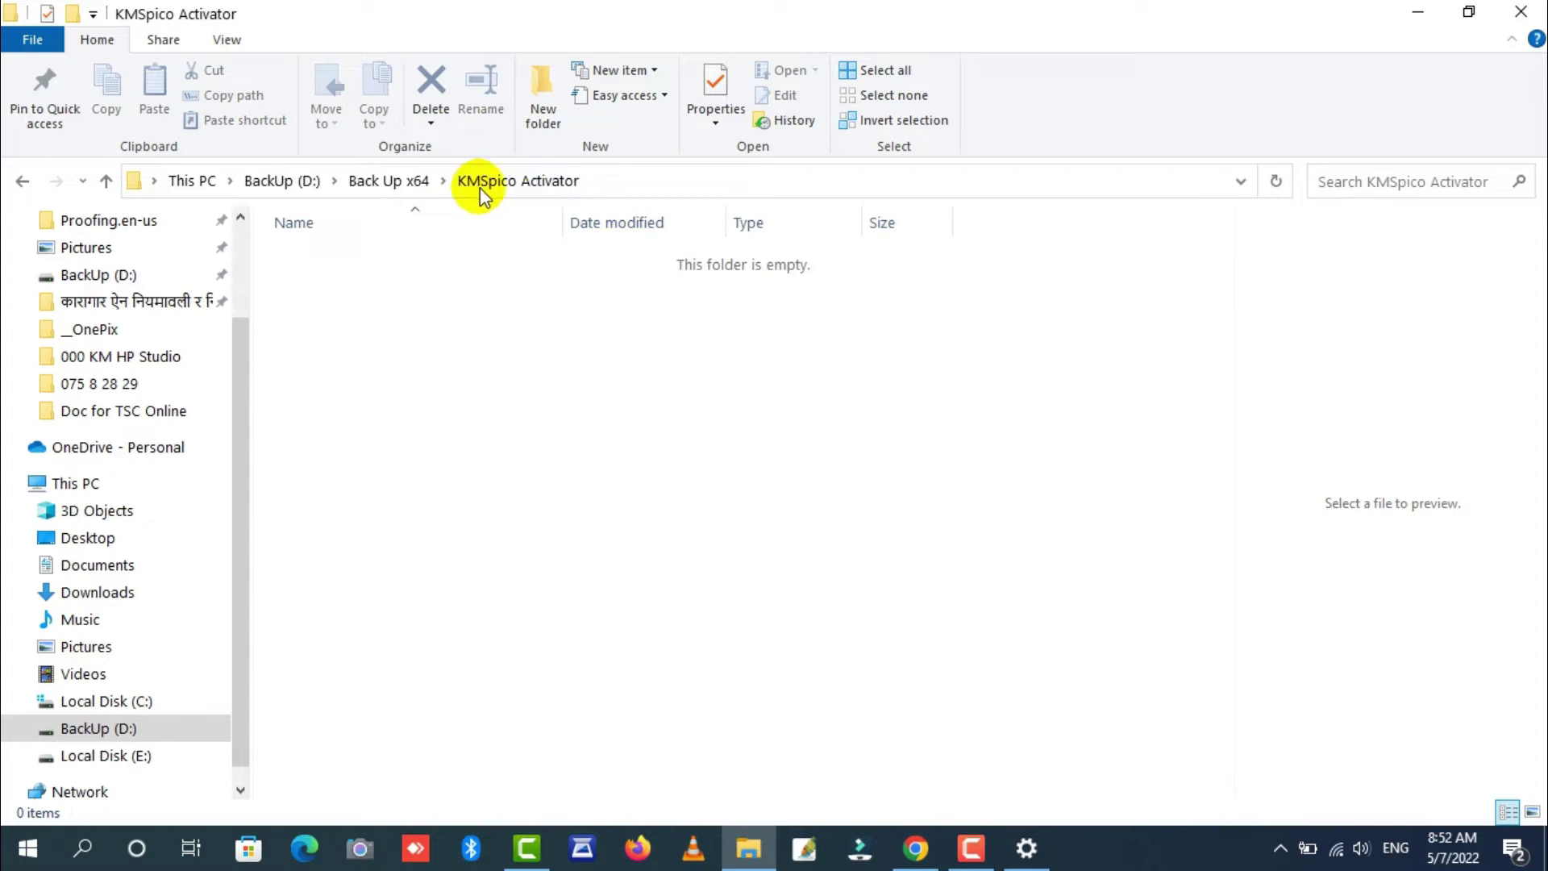
# Go back to Back Up x64 and select the KMSpico zip archive.
pyautogui.click(405, 182)
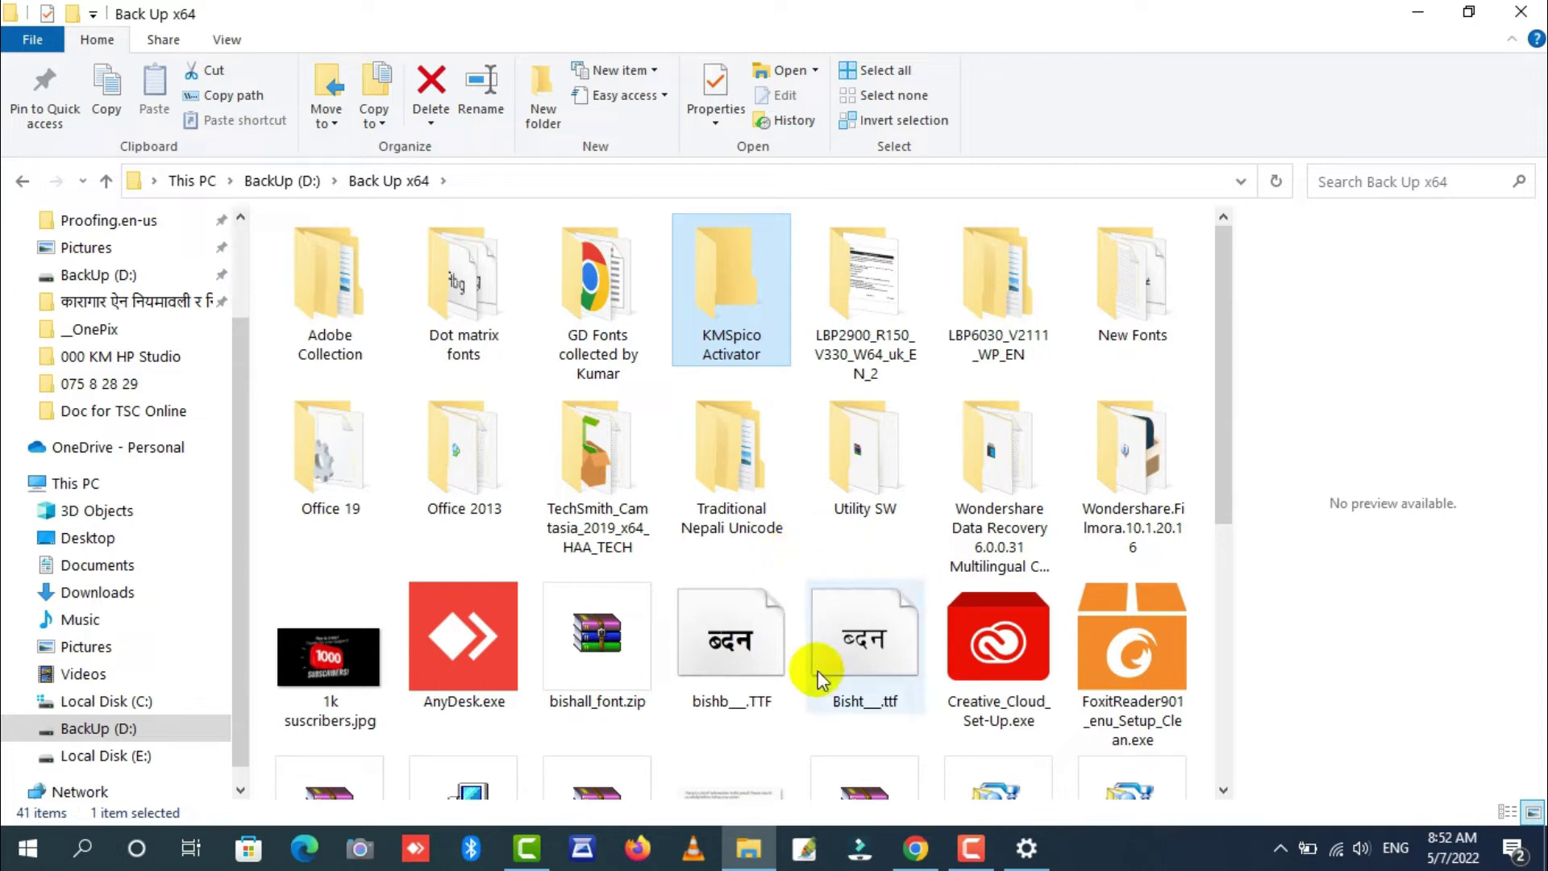
pyautogui.scroll(-5, 815, 689)
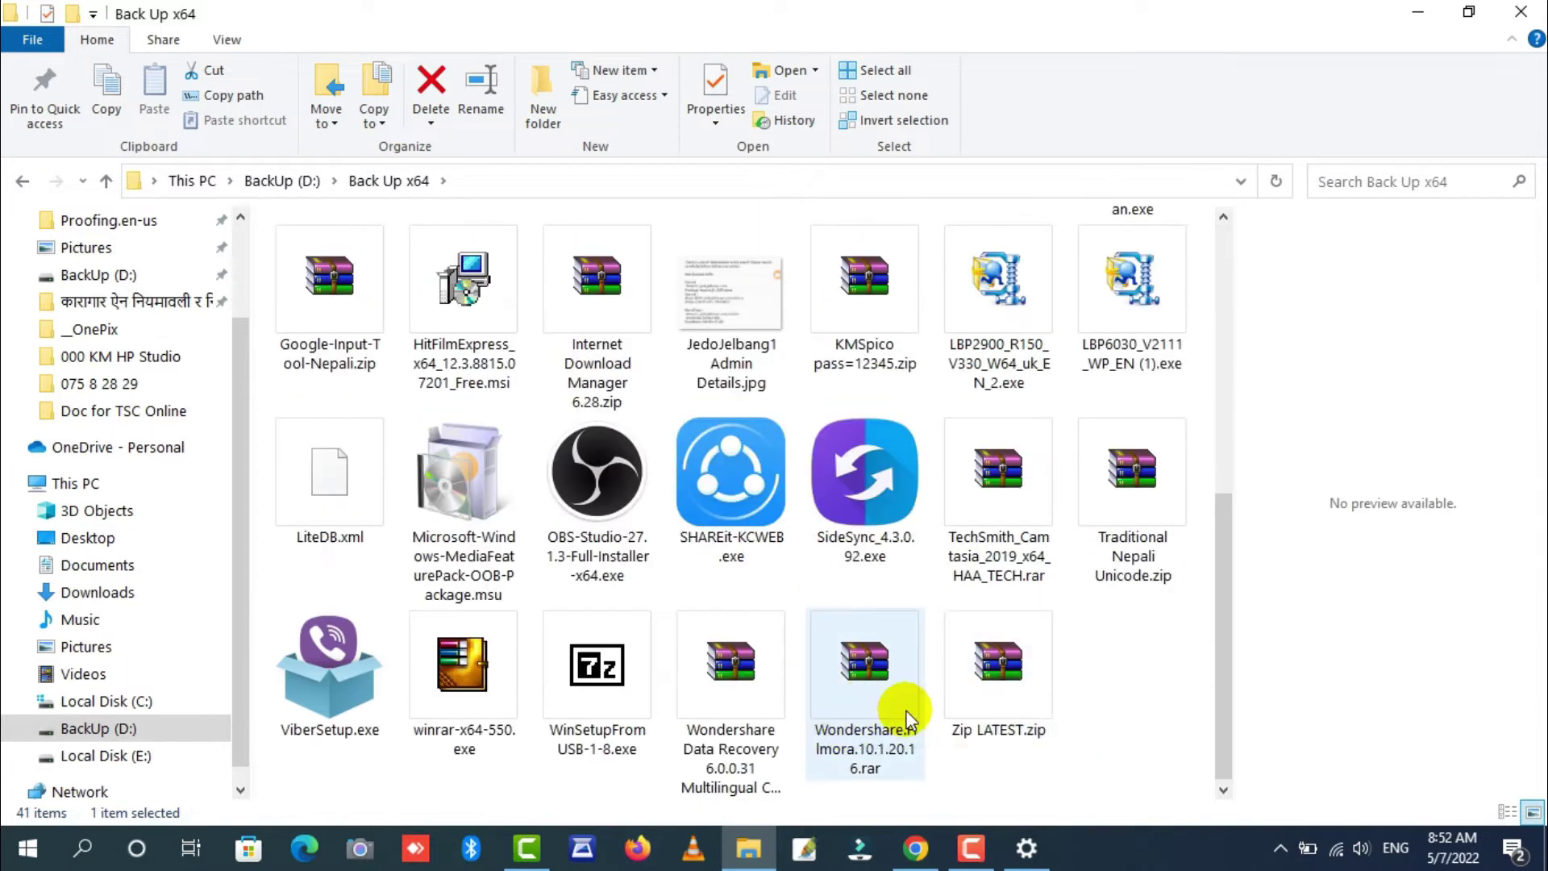
pyautogui.click(867, 359)
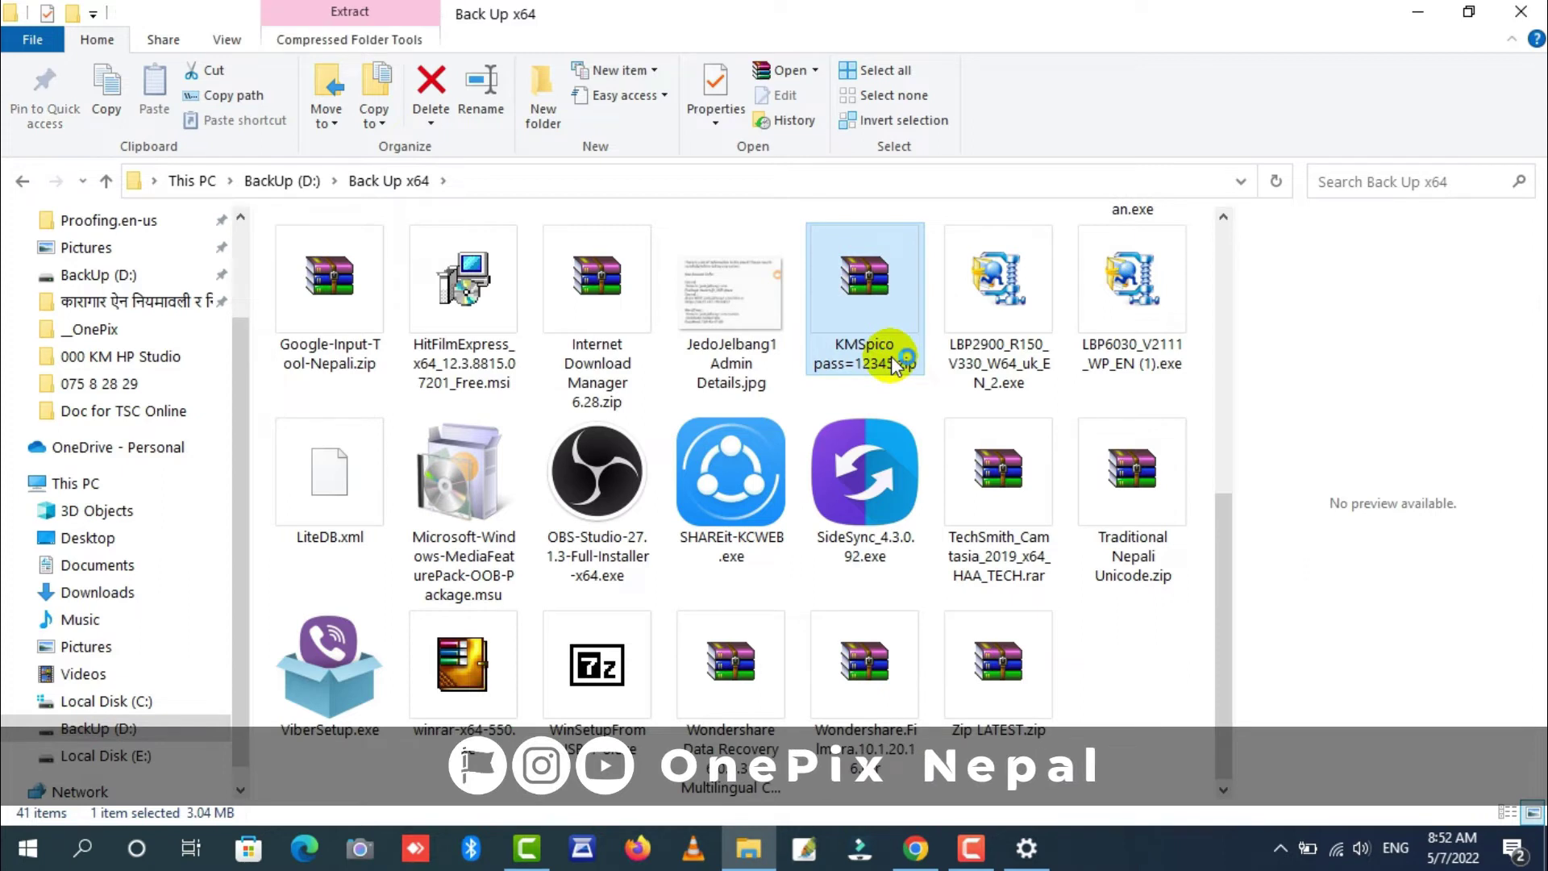
pyautogui.doubleClick(869, 322)
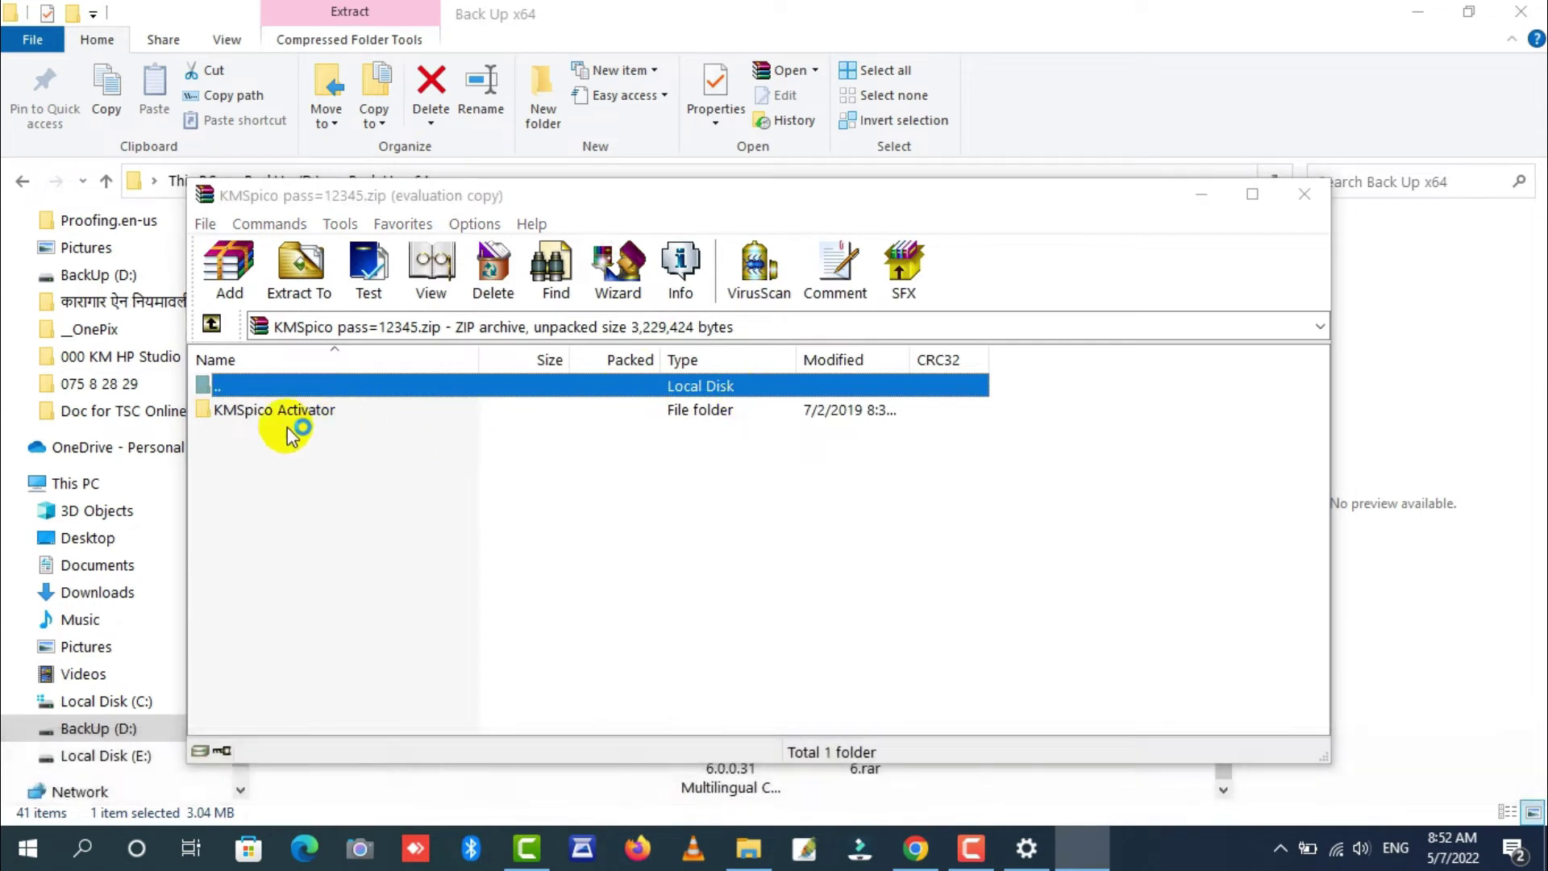
pyautogui.doubleClick(266, 411)
pyautogui.click(266, 412)
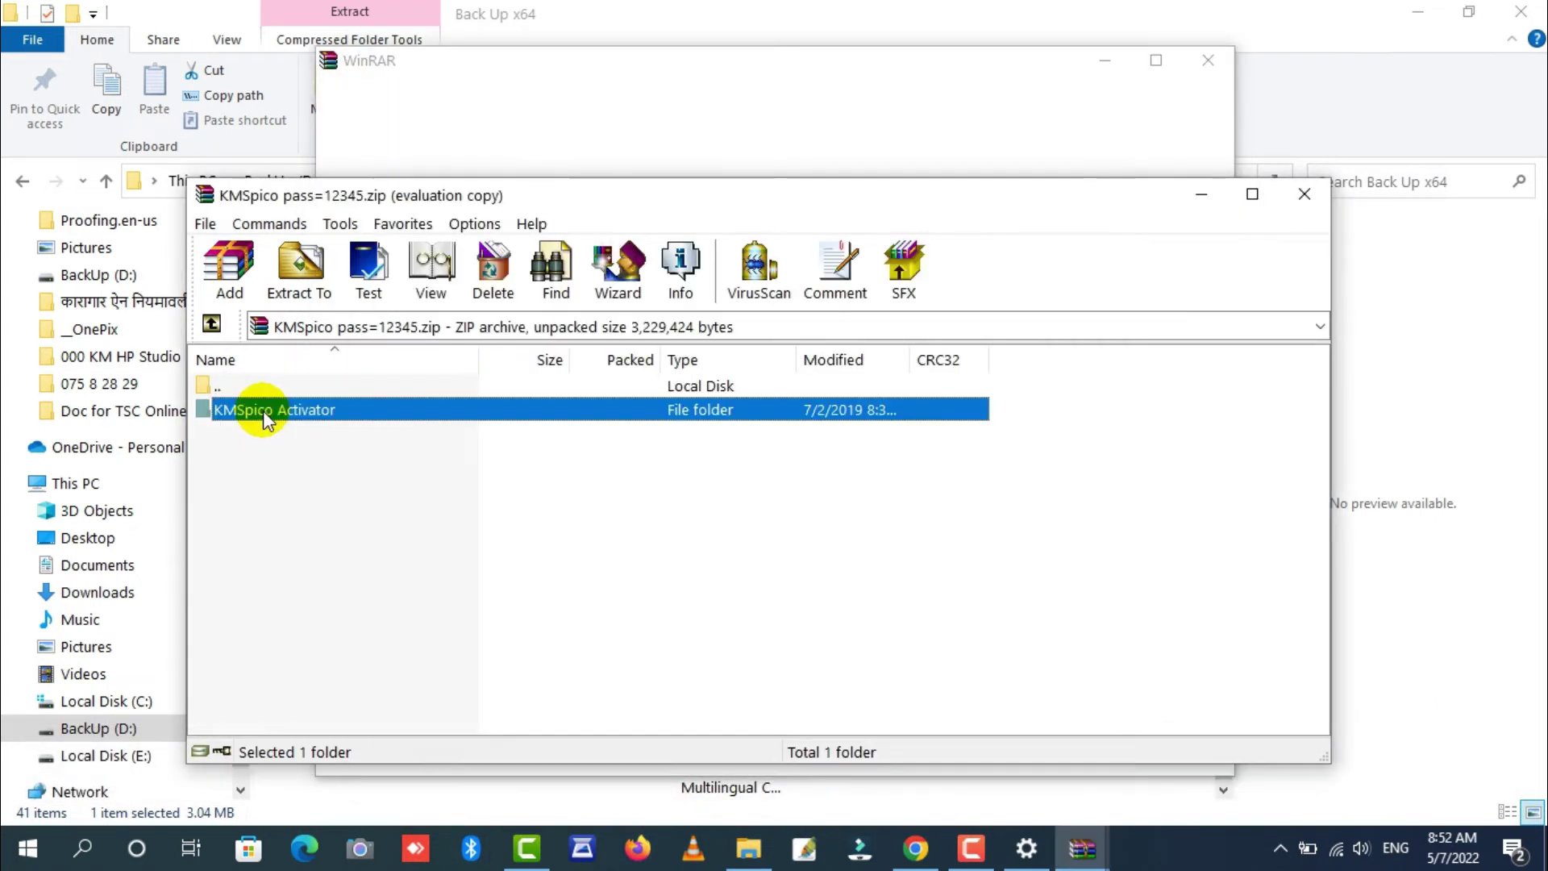
pyautogui.doubleClick(392, 413)
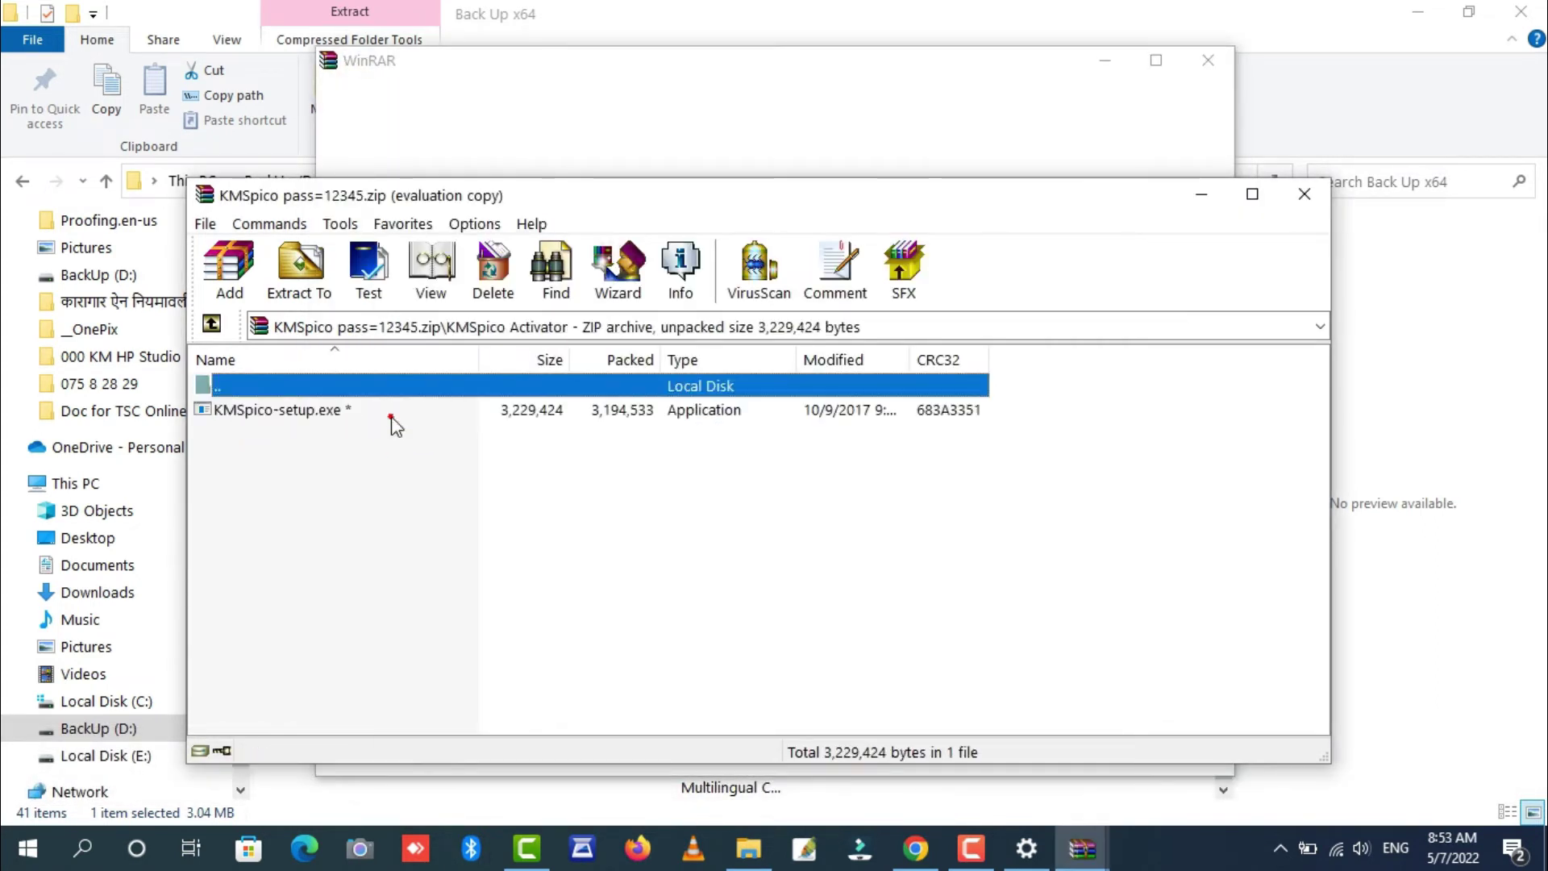
pyautogui.click(316, 413)
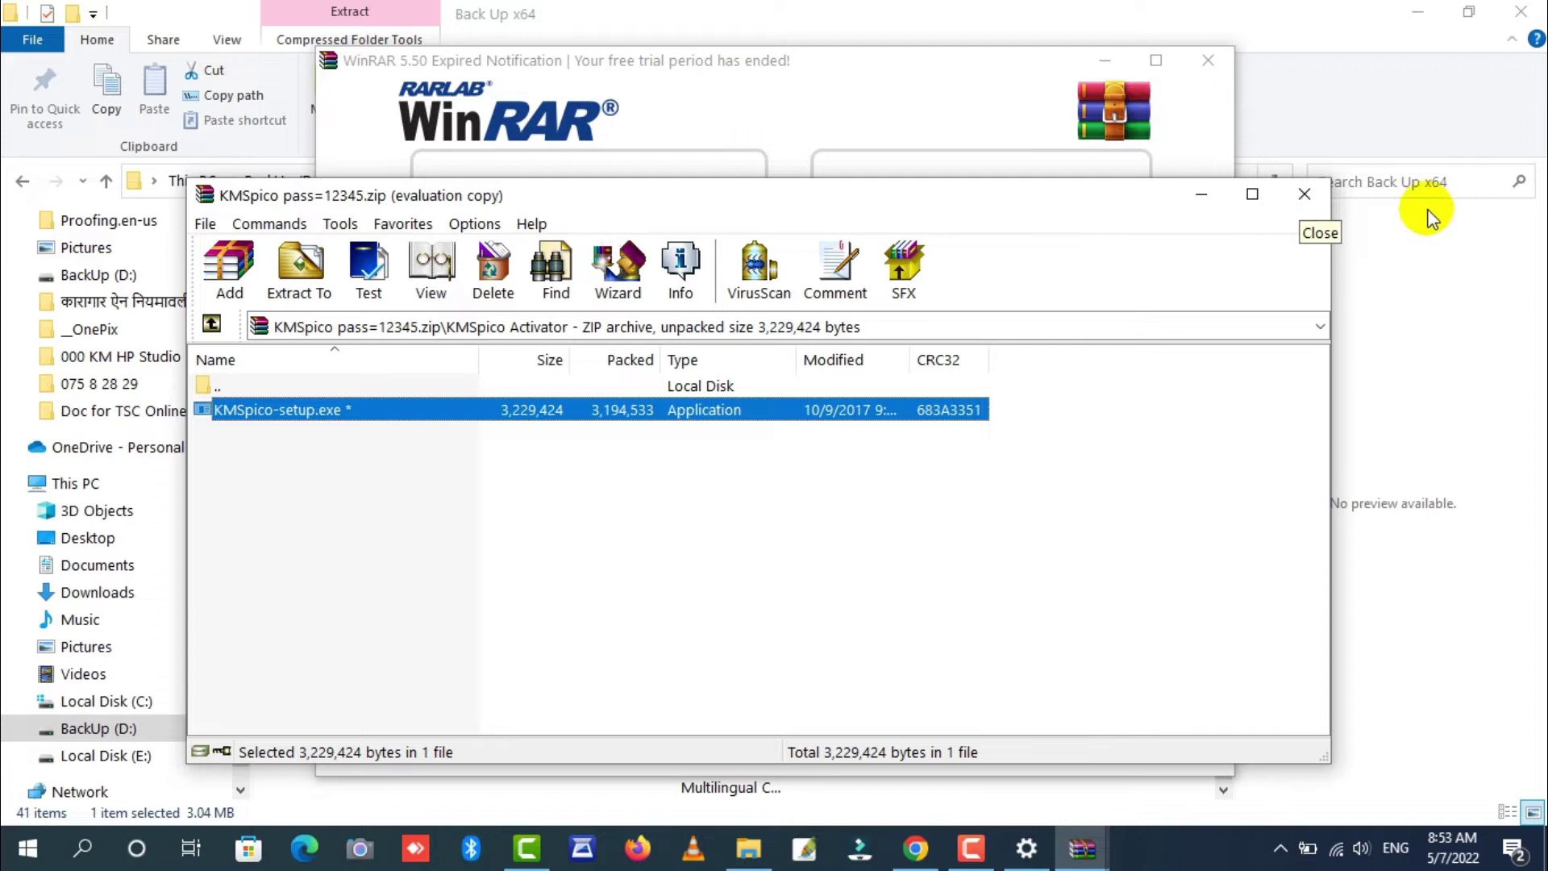
pyautogui.click(1305, 194)
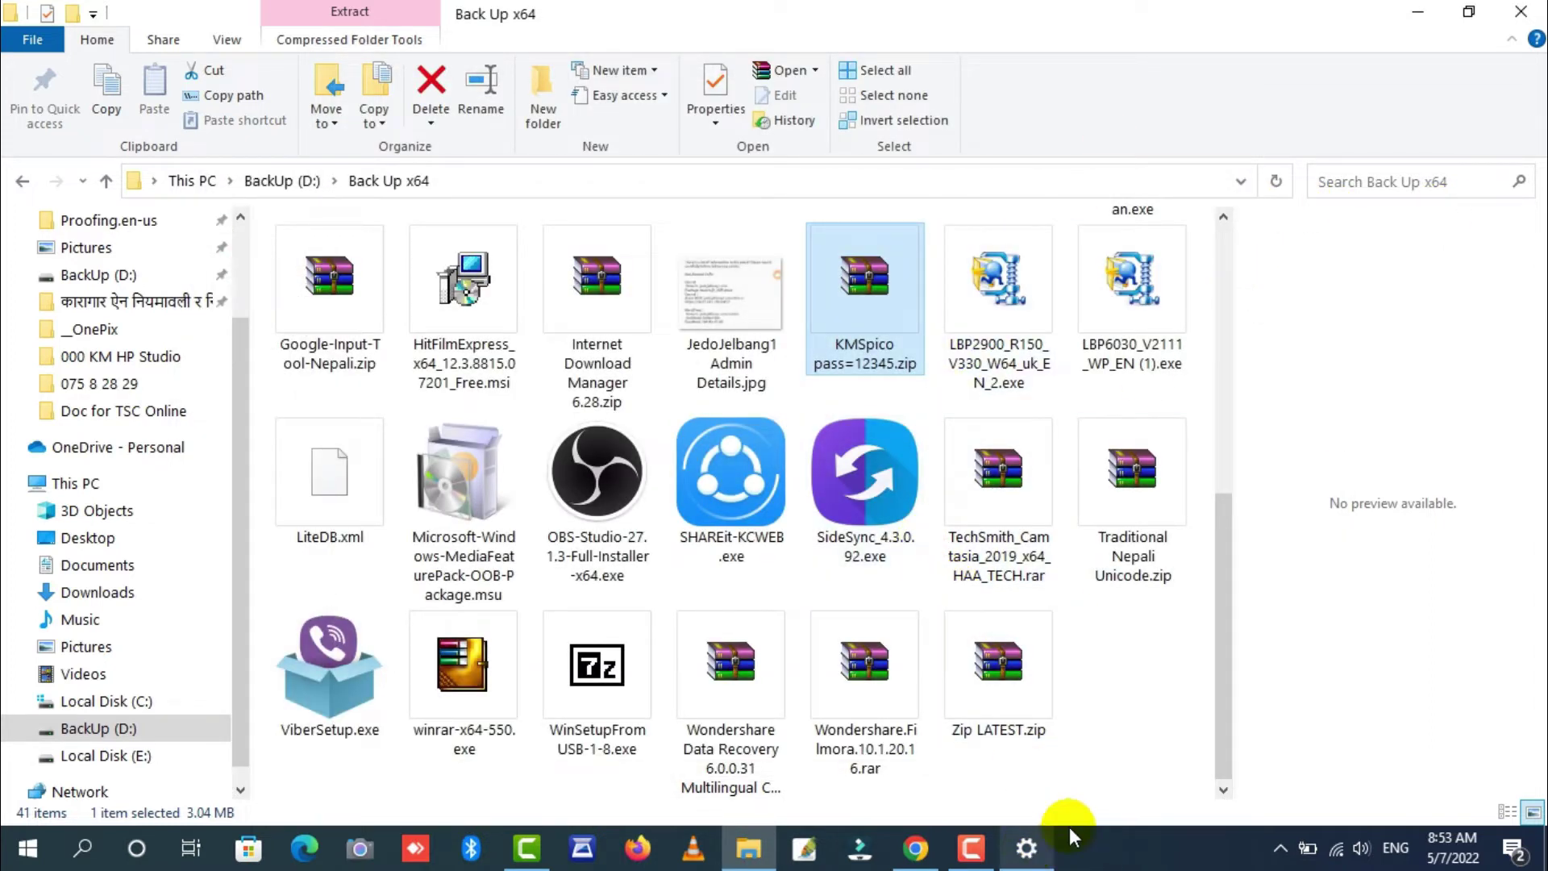
# Close Settings, minimize File Explorer and glance at the Action Center.
pyautogui.click(1026, 848)
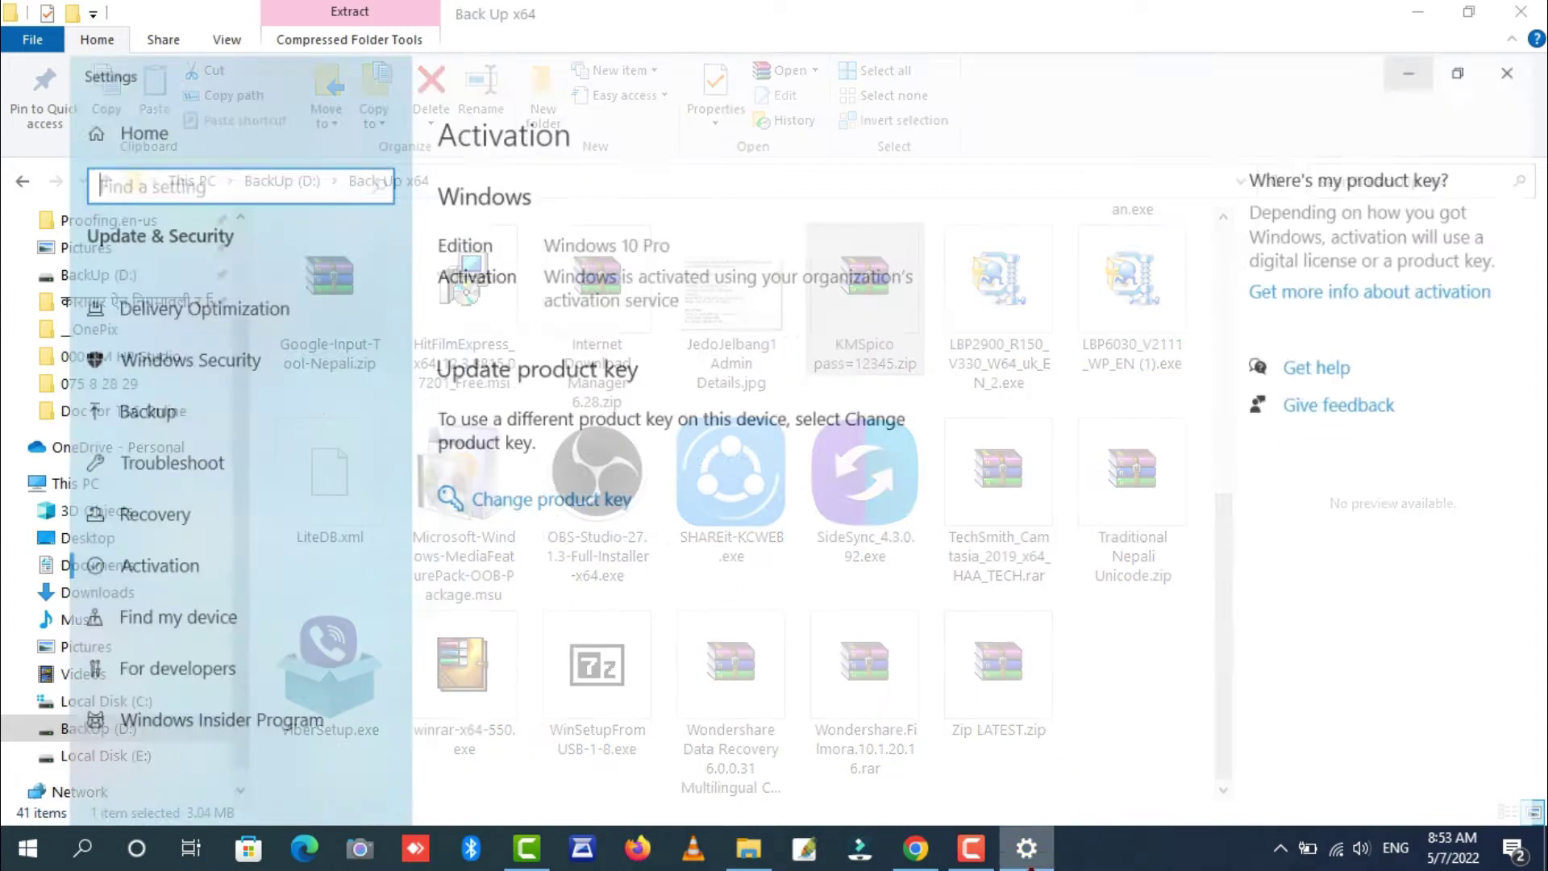
pyautogui.click(1505, 23)
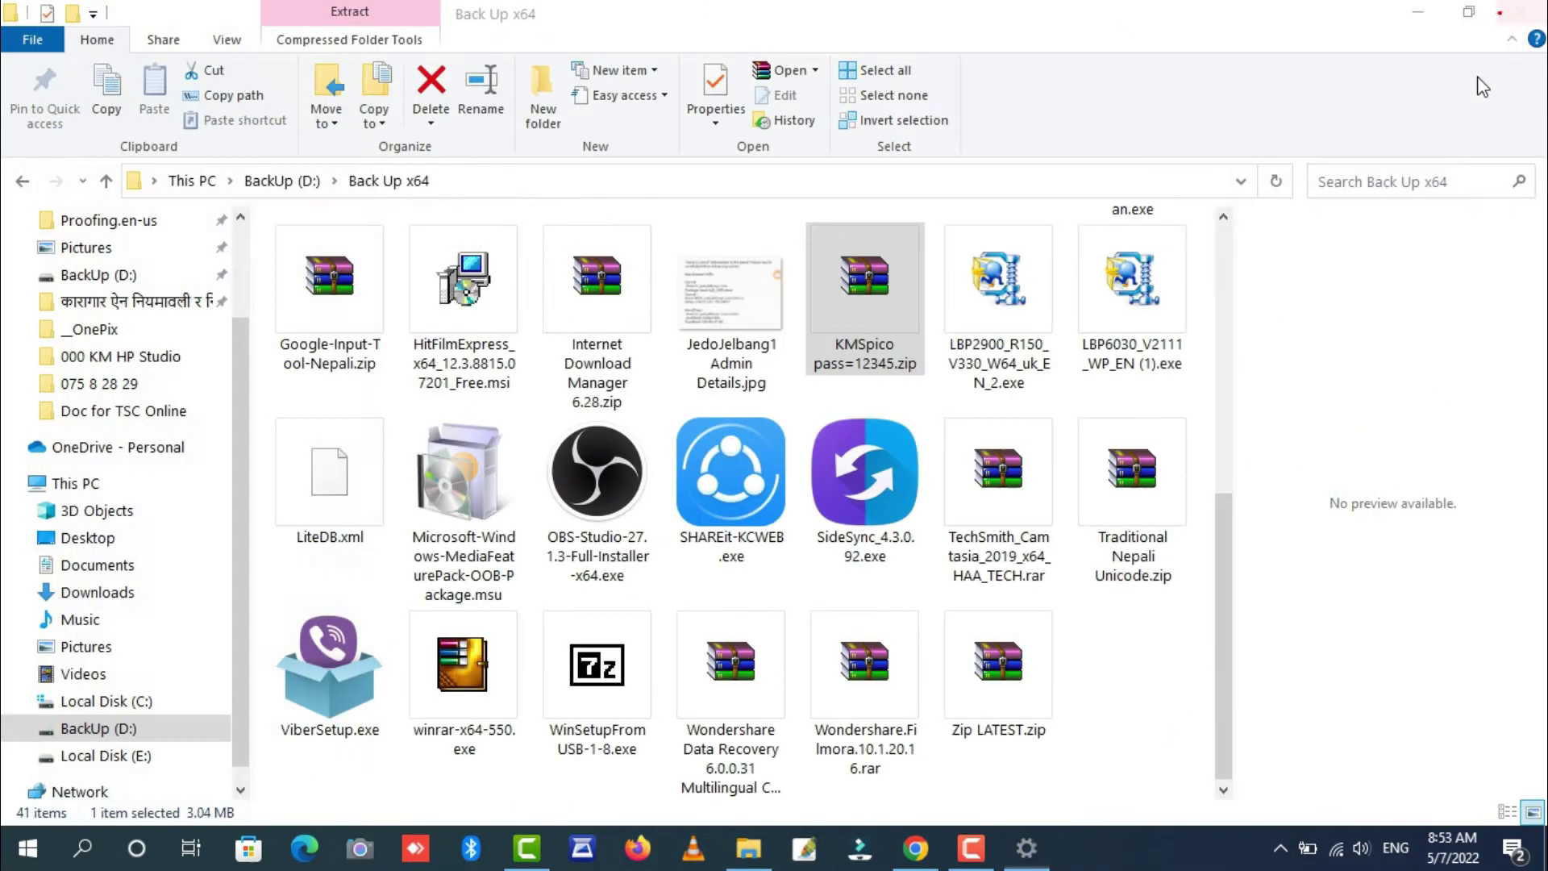
pyautogui.click(1419, 18)
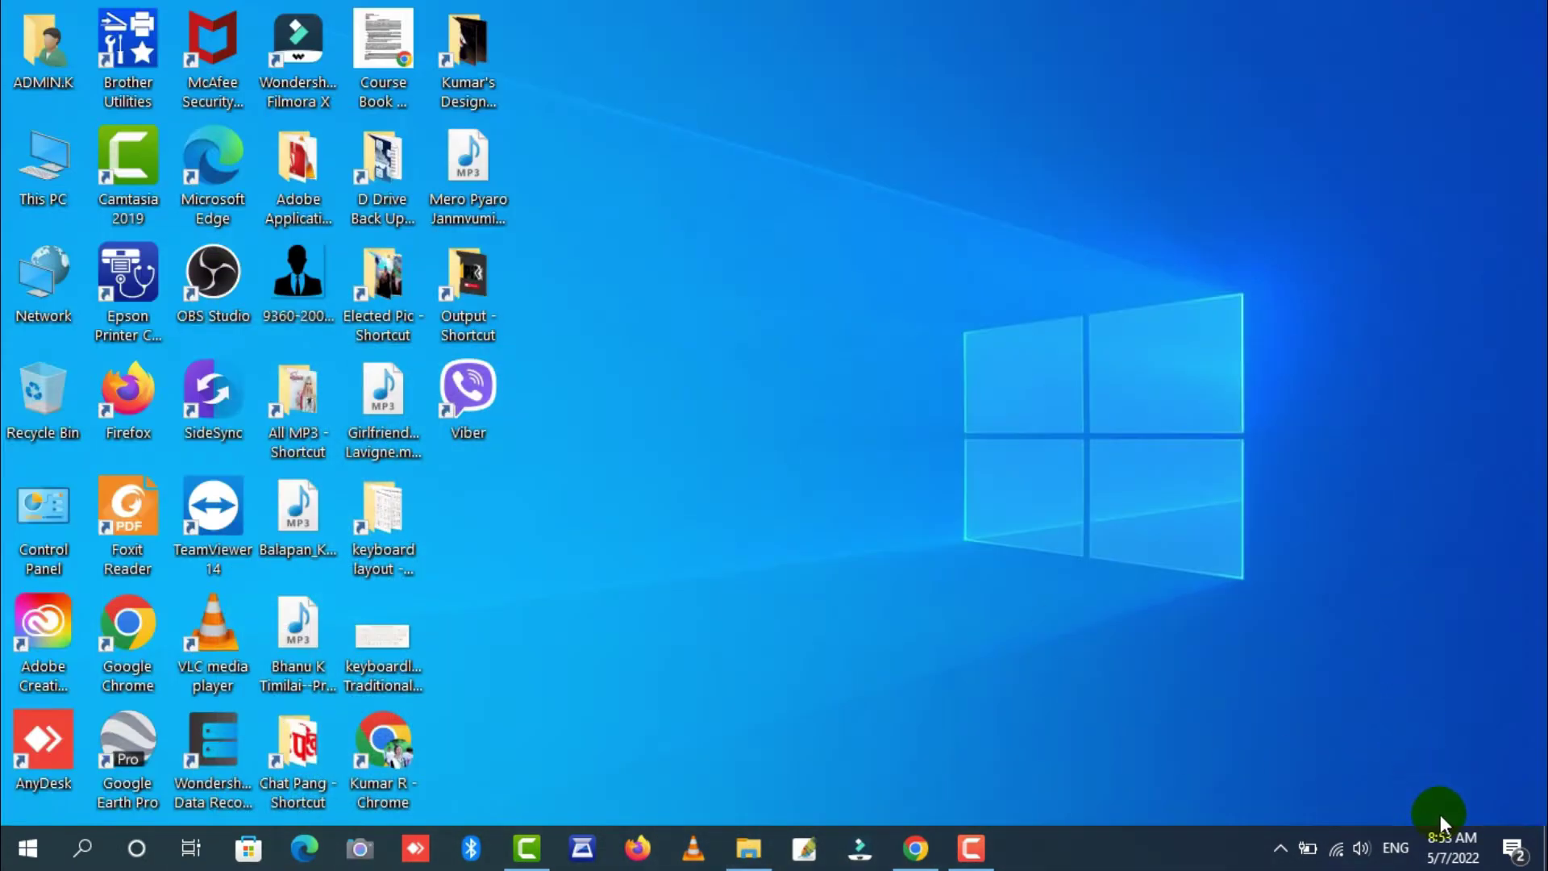
pyautogui.click(1510, 857)
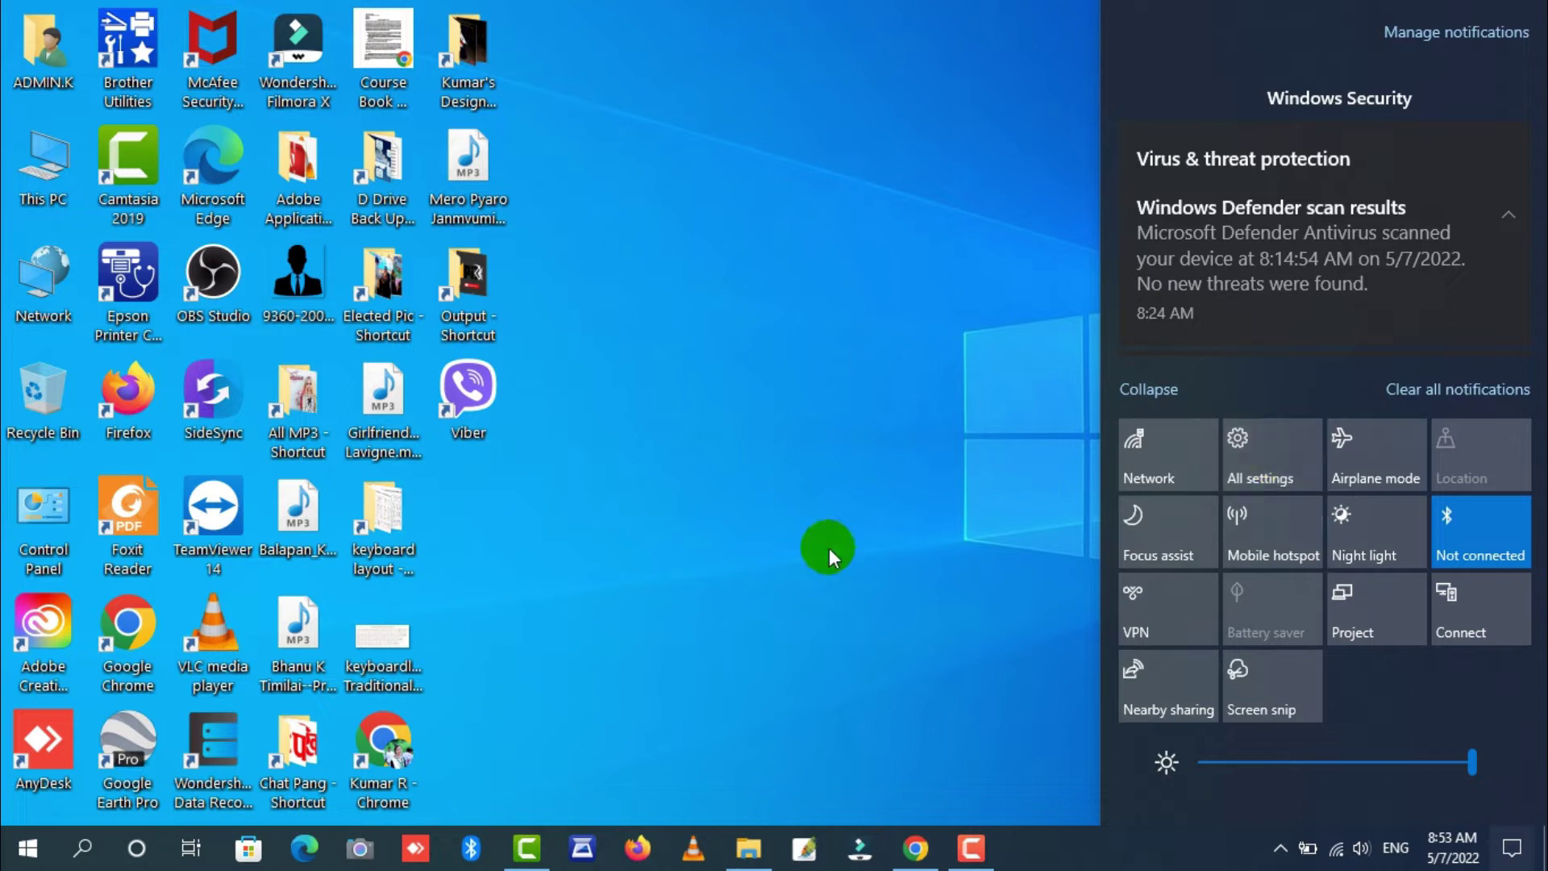
pyautogui.click(893, 697)
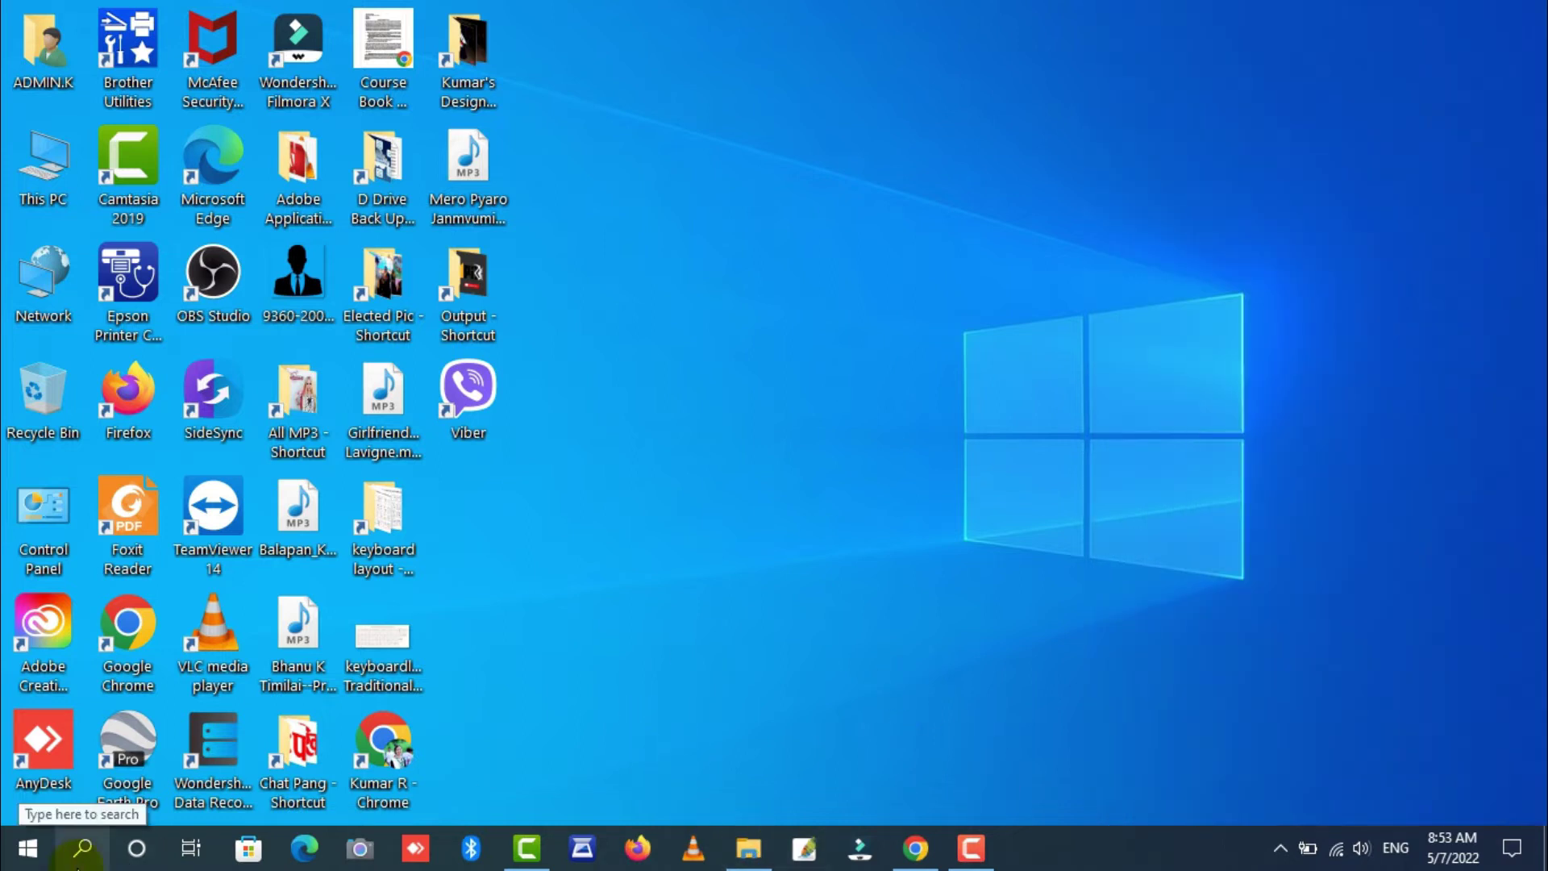
# Relaunch Settings from the Start menu and open Update & Security.
pyautogui.click(24, 848)
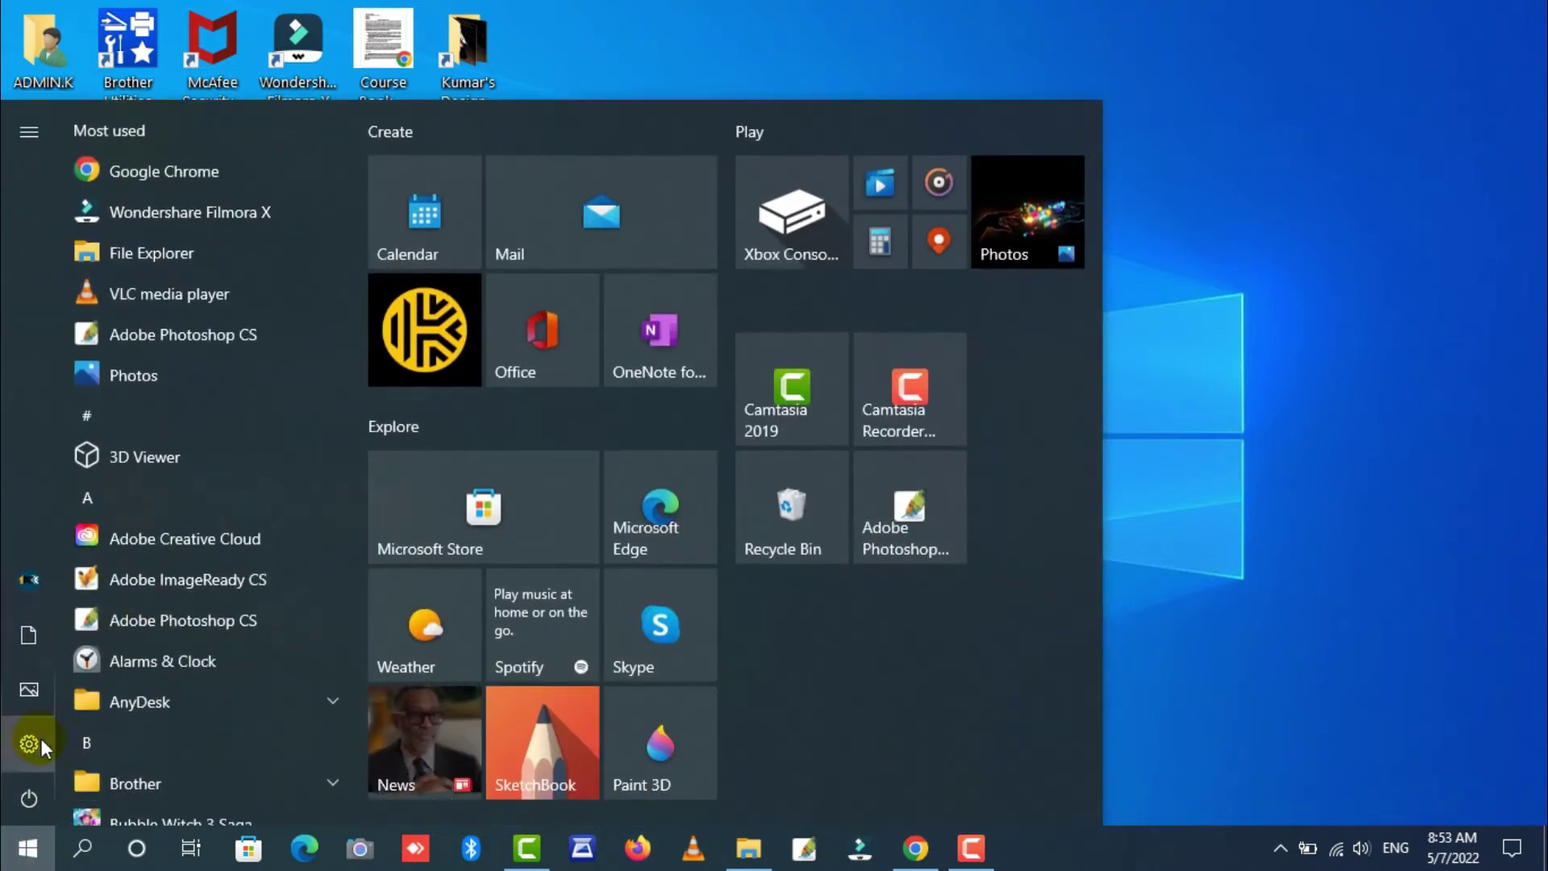
pyautogui.click(37, 738)
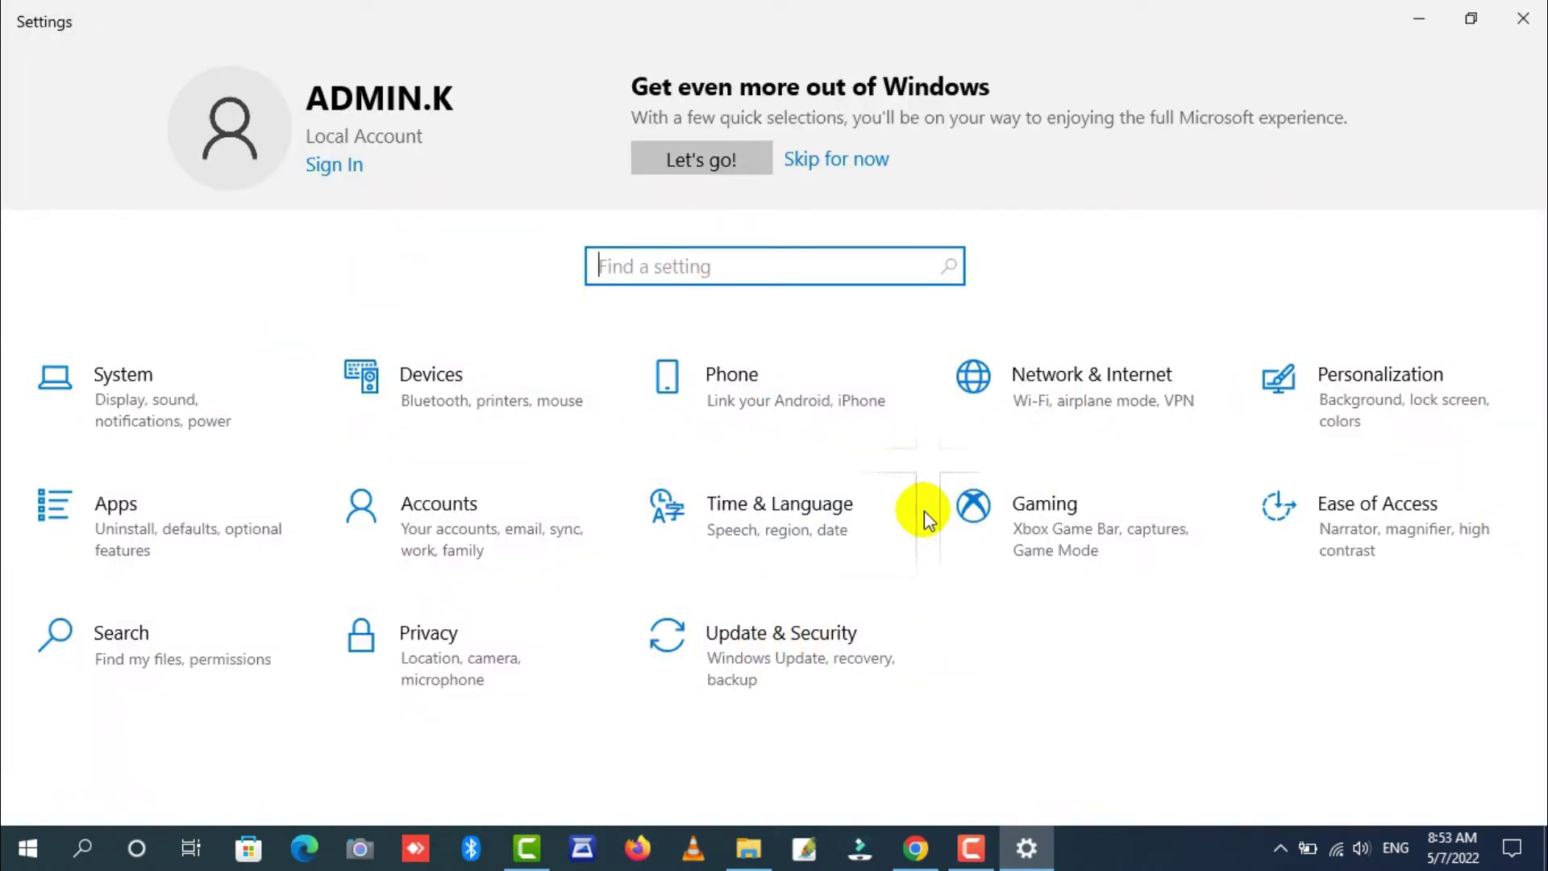
pyautogui.click(774, 660)
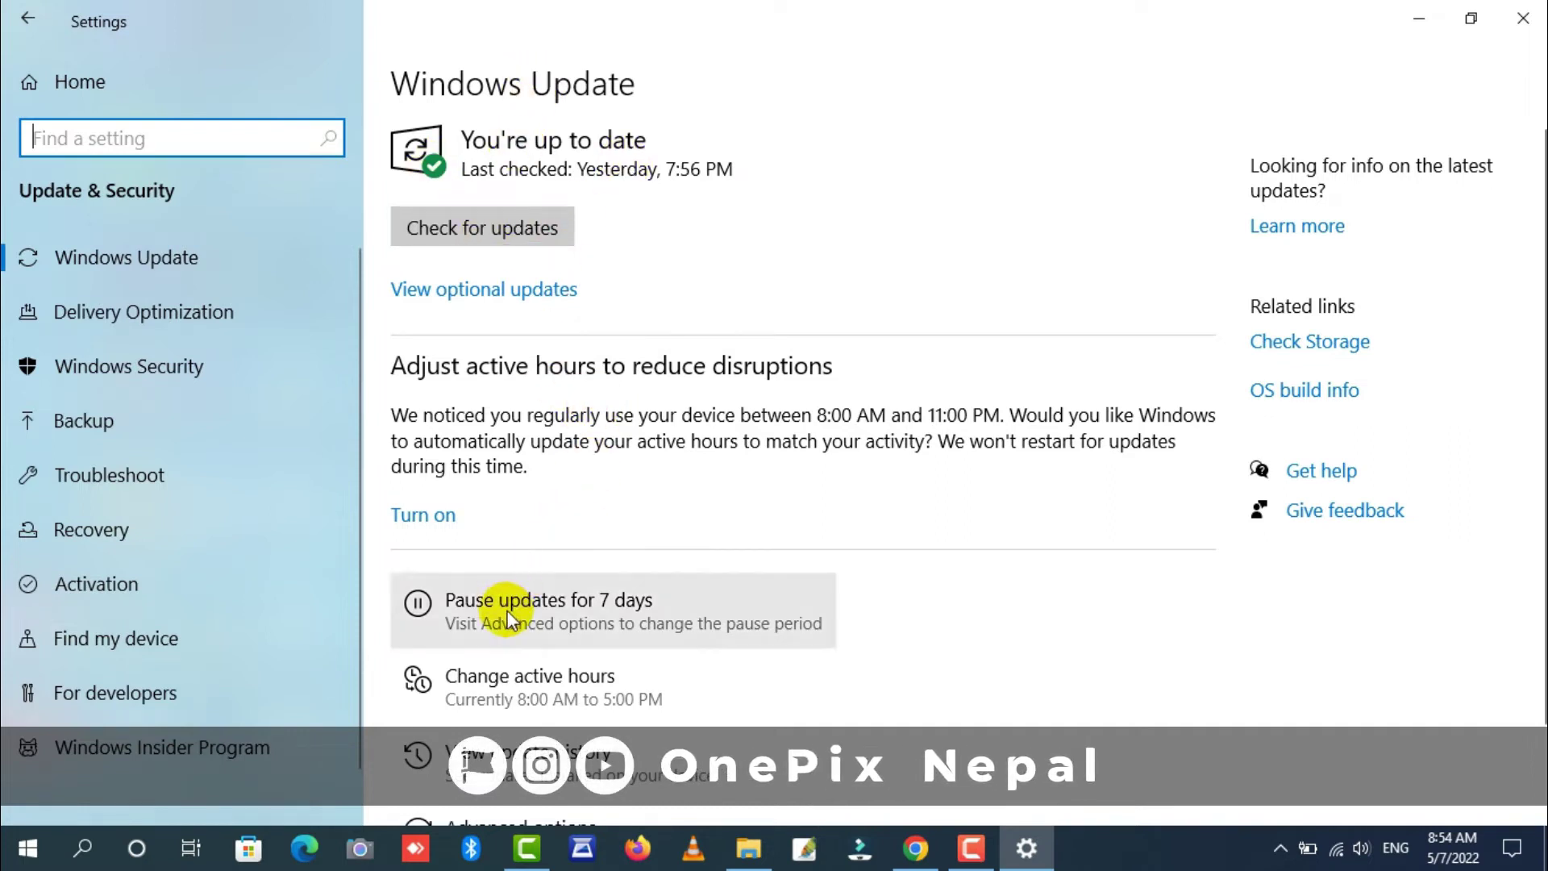
# Check Activation, then launch the Windows Security app from its Settings page.
pyautogui.click(140, 597)
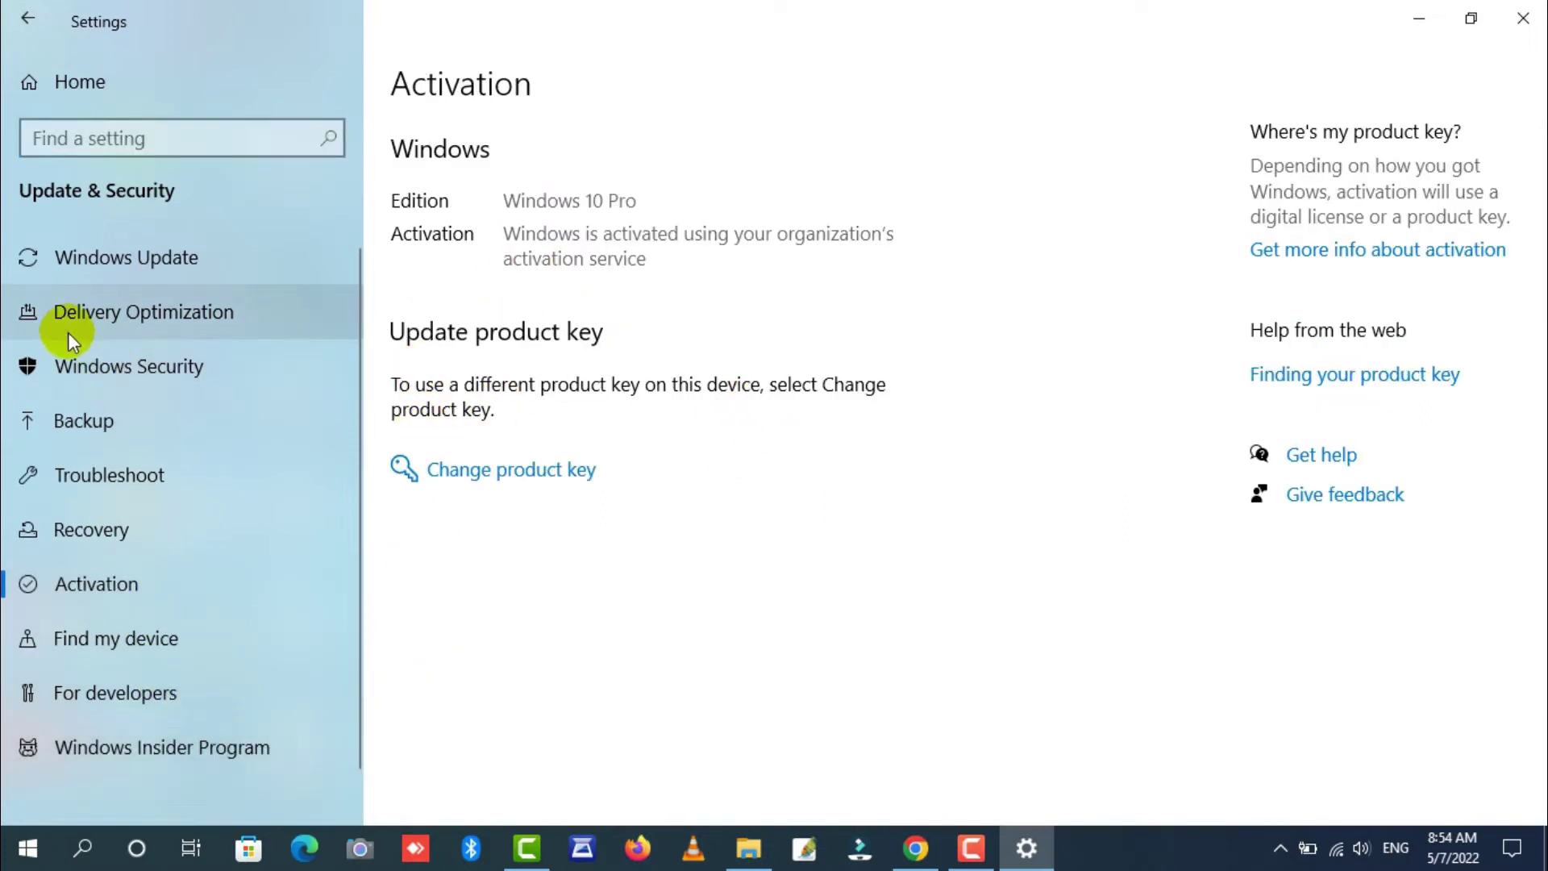
pyautogui.click(94, 371)
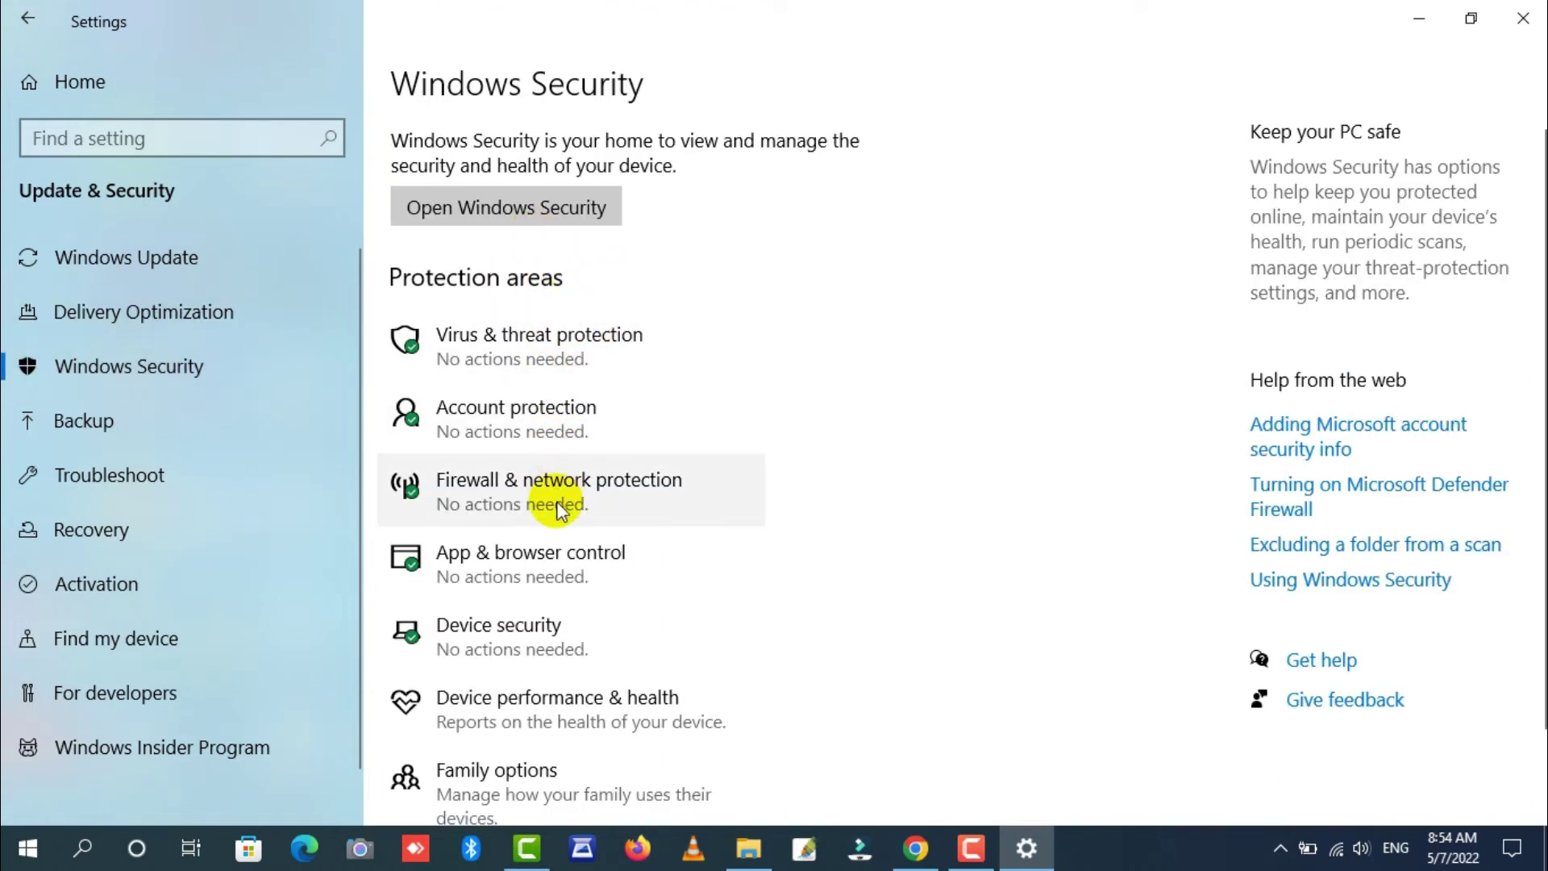
pyautogui.scroll(-1, 562, 500)
pyautogui.scroll(1, 561, 500)
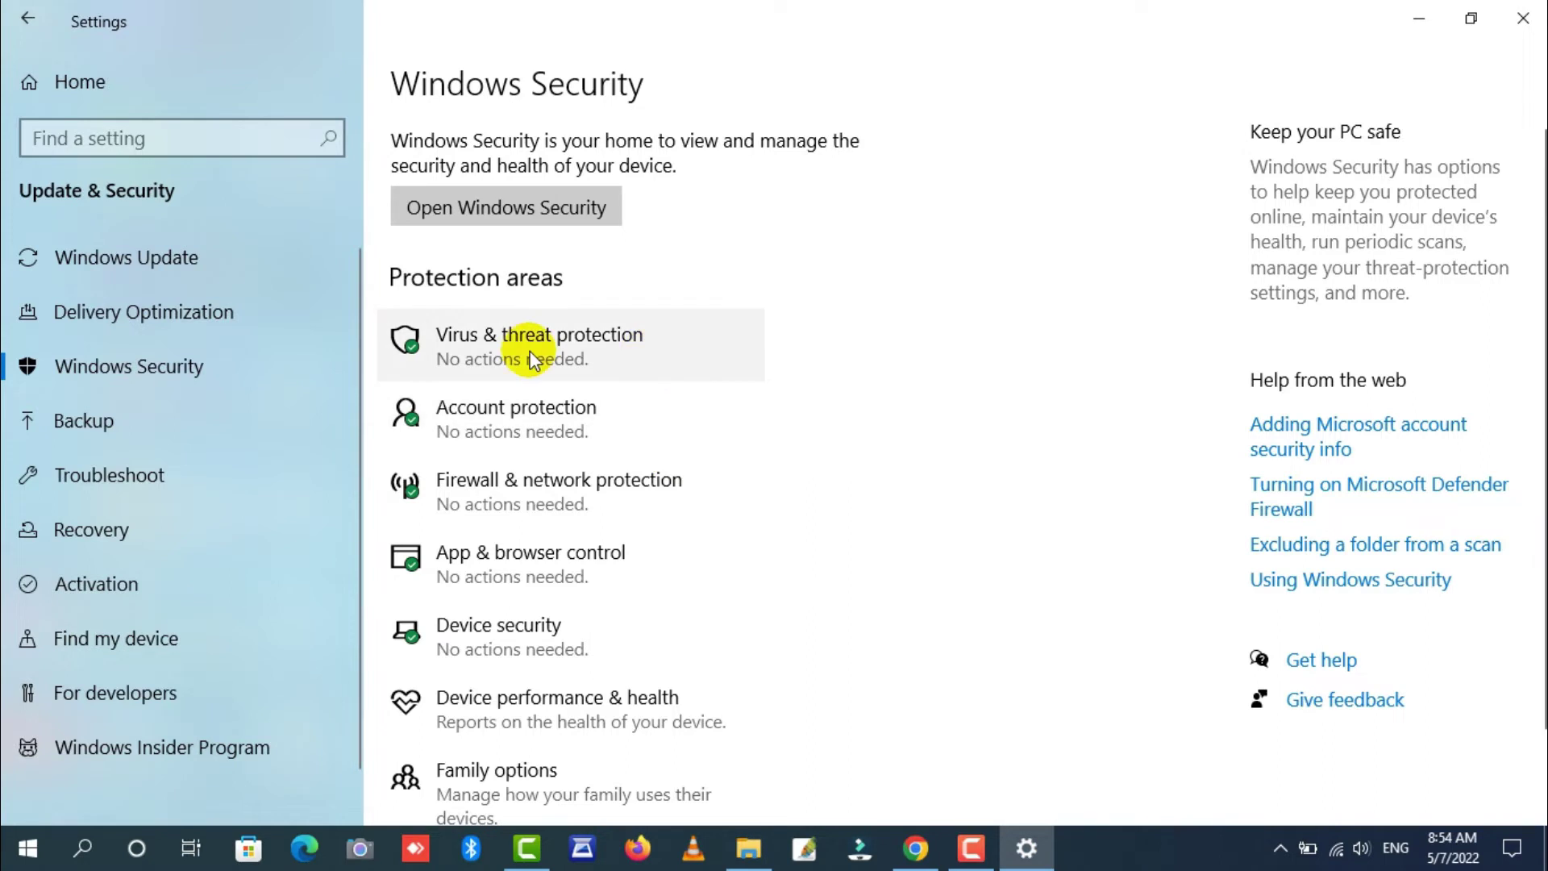
pyautogui.click(517, 207)
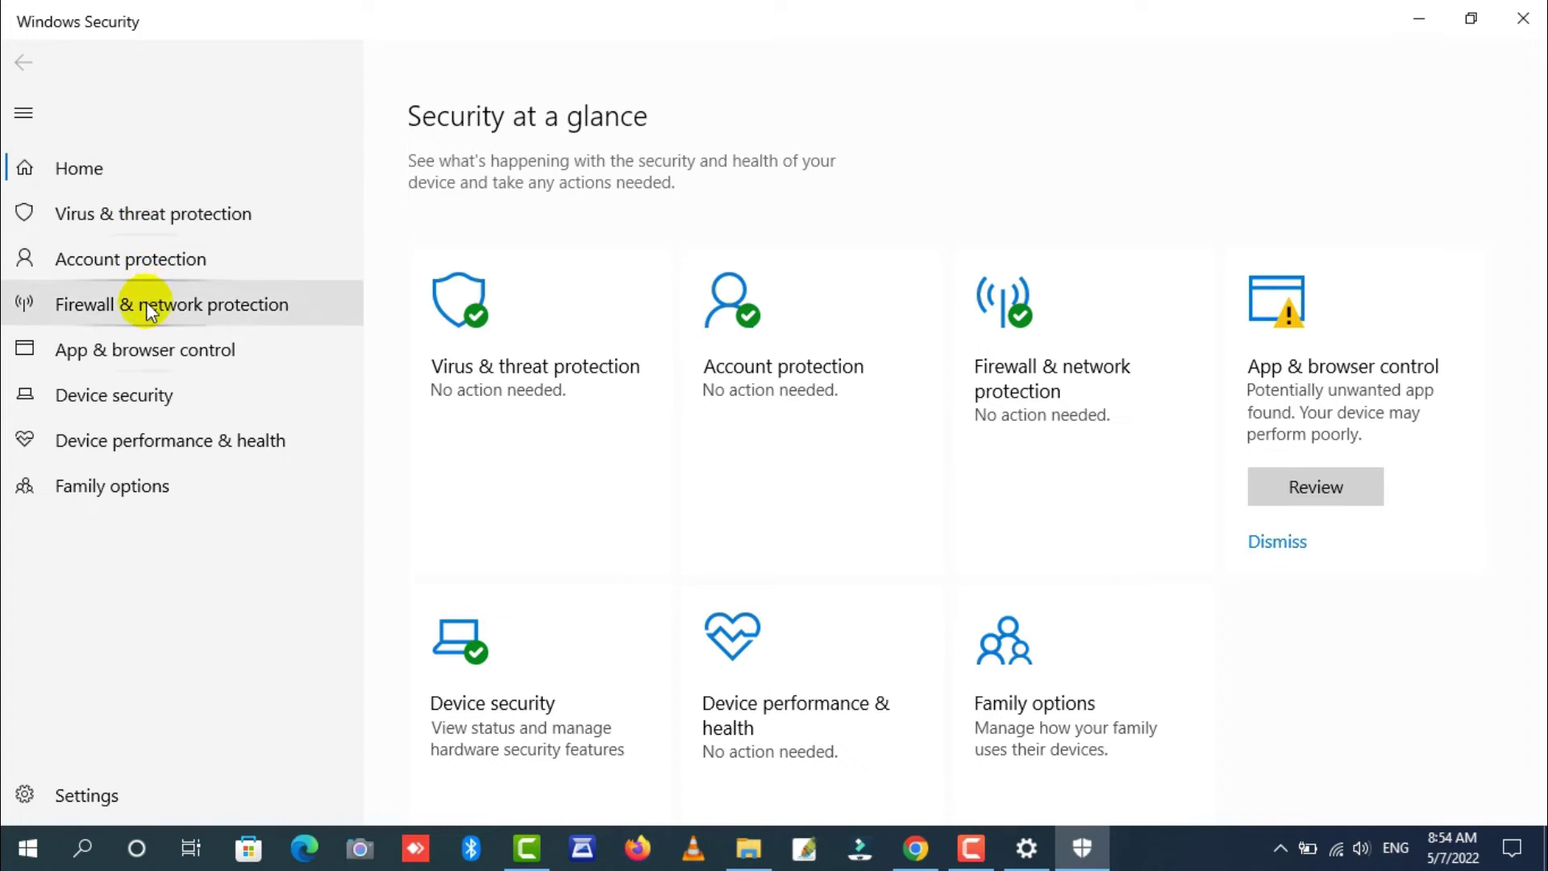
# Open the Virus & threat protection settings page in Windows Security.
pyautogui.click(134, 219)
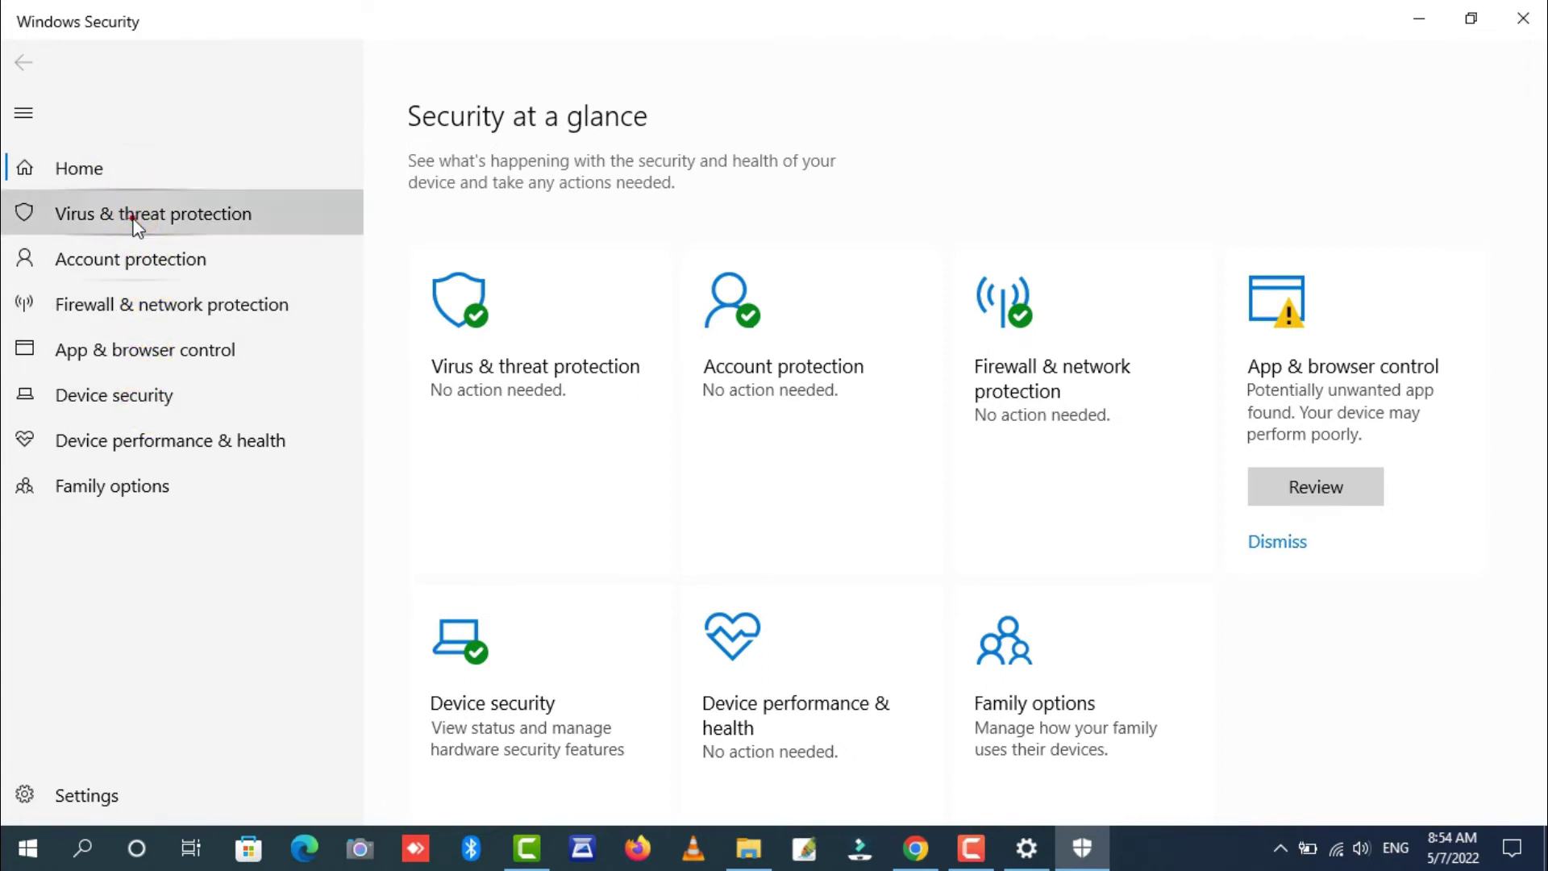
pyautogui.click(780, 202)
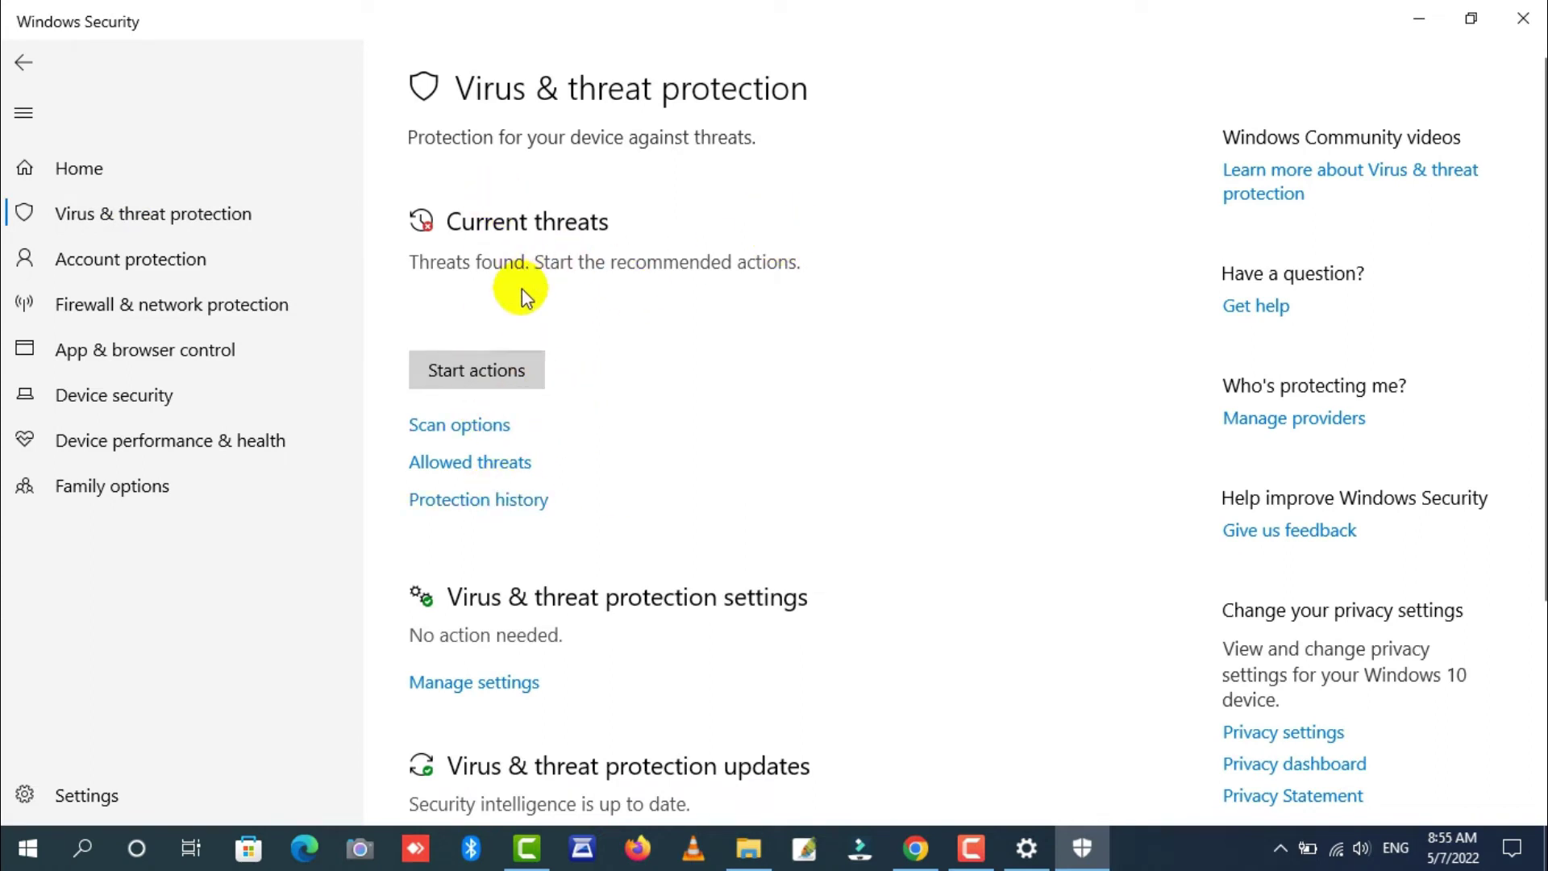
pyautogui.scroll(-2, 554, 488)
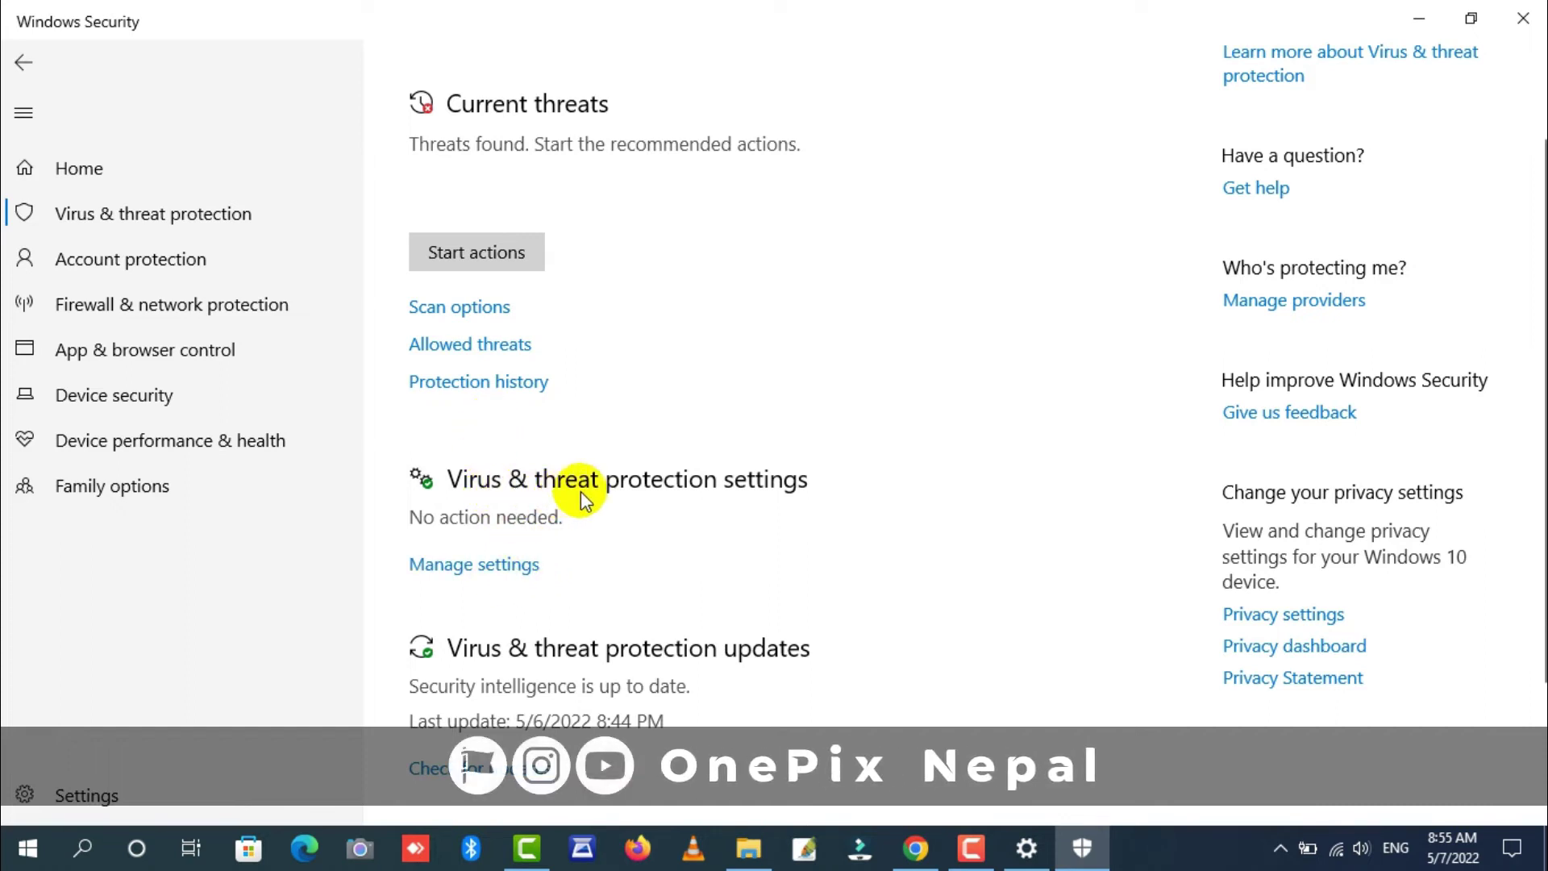
pyautogui.scroll(-1, 474, 558)
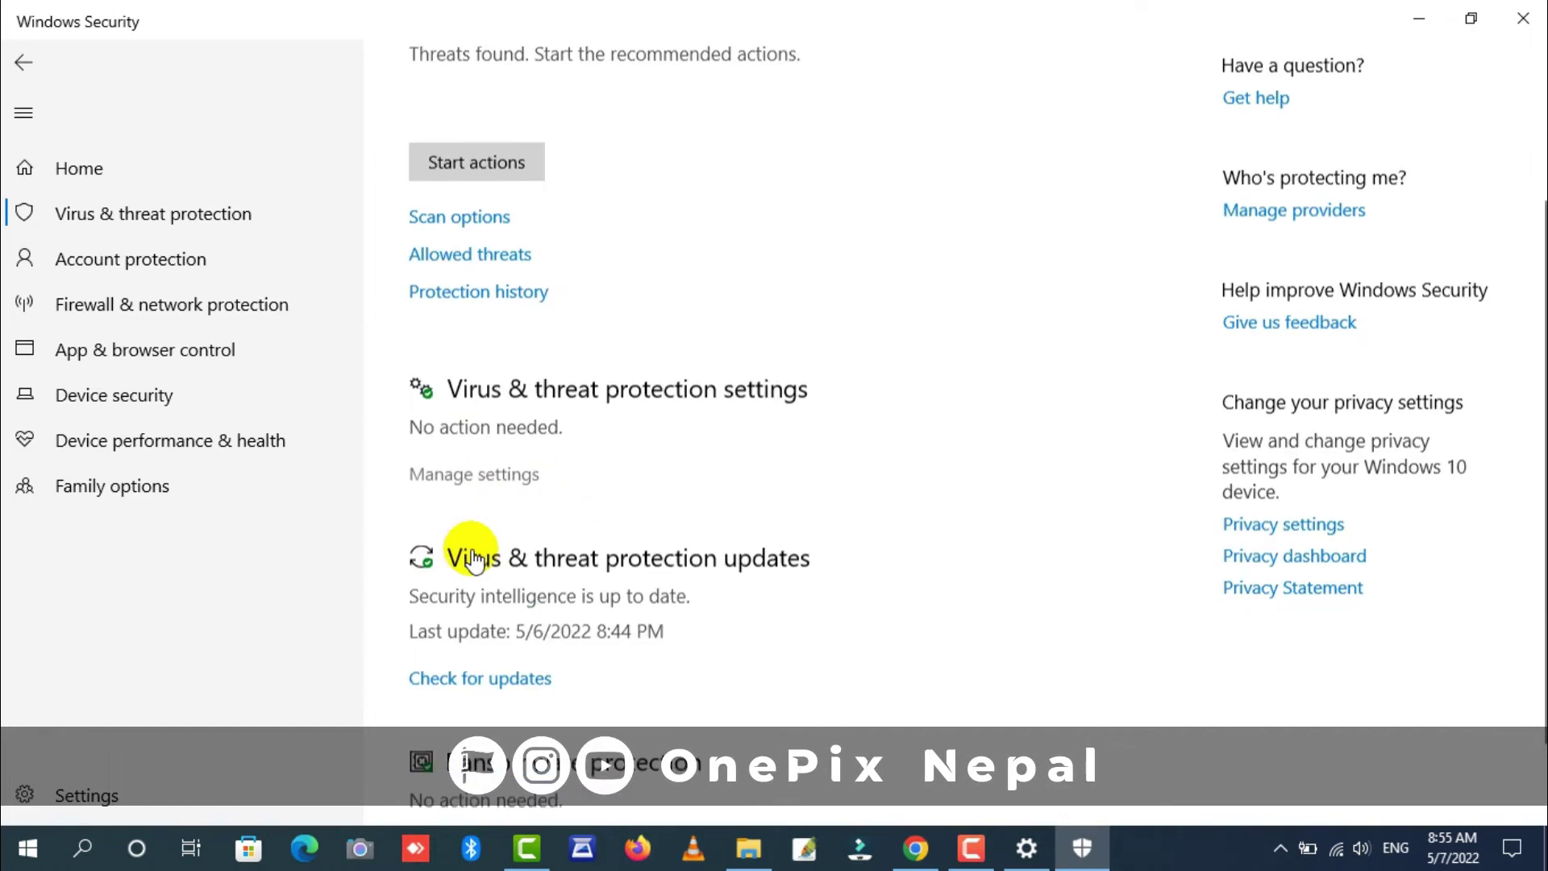
pyautogui.click(481, 461)
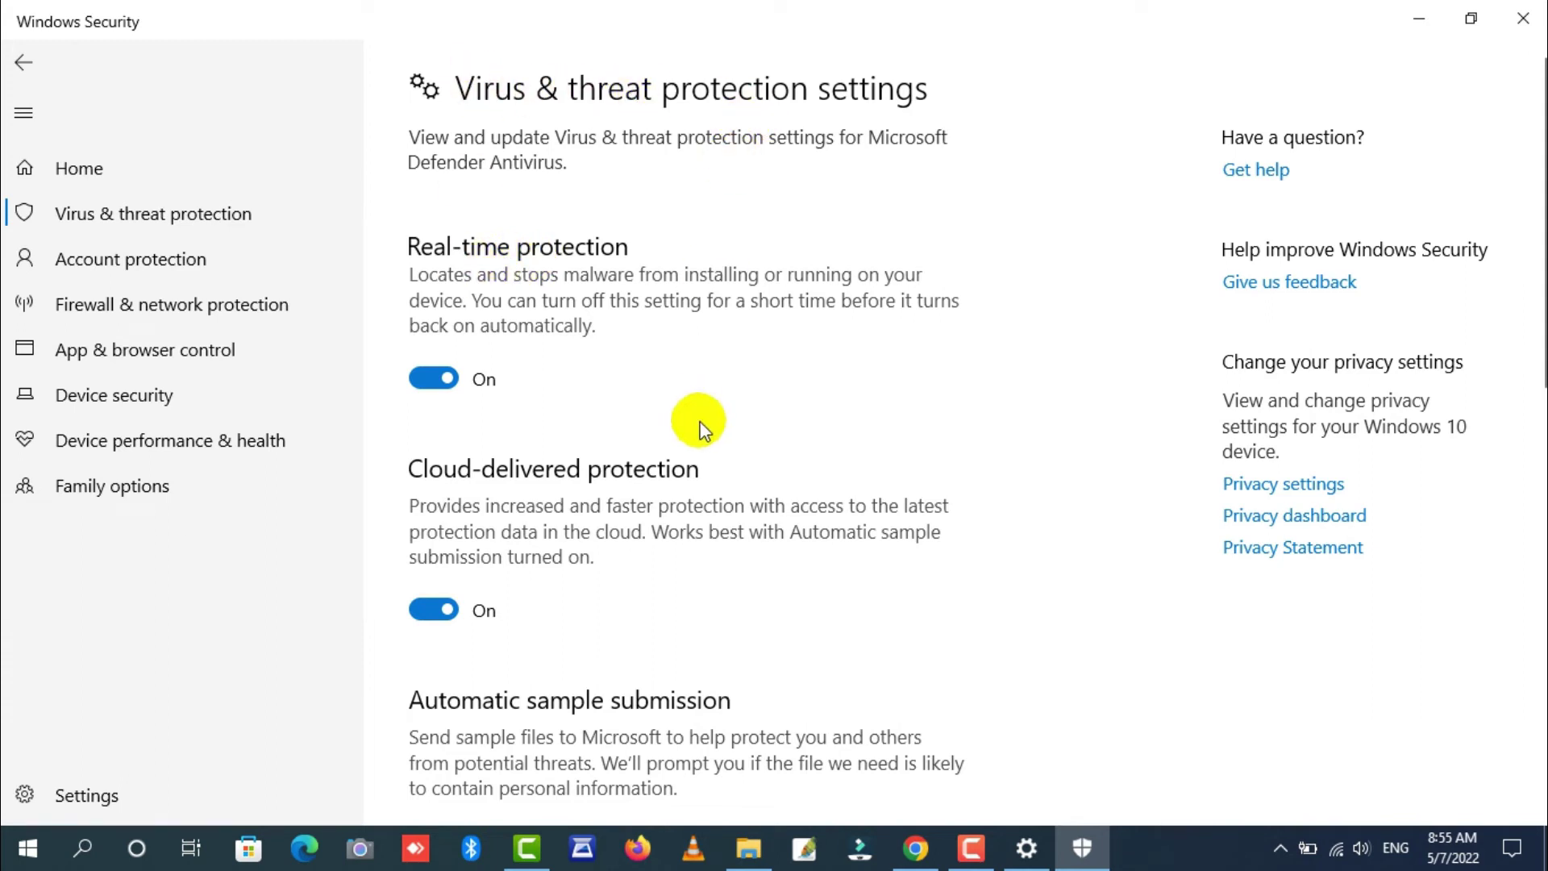
pyautogui.scroll(-2, 679, 452)
pyautogui.scroll(-9, 679, 454)
pyautogui.scroll(2, 679, 453)
pyautogui.scroll(9, 679, 449)
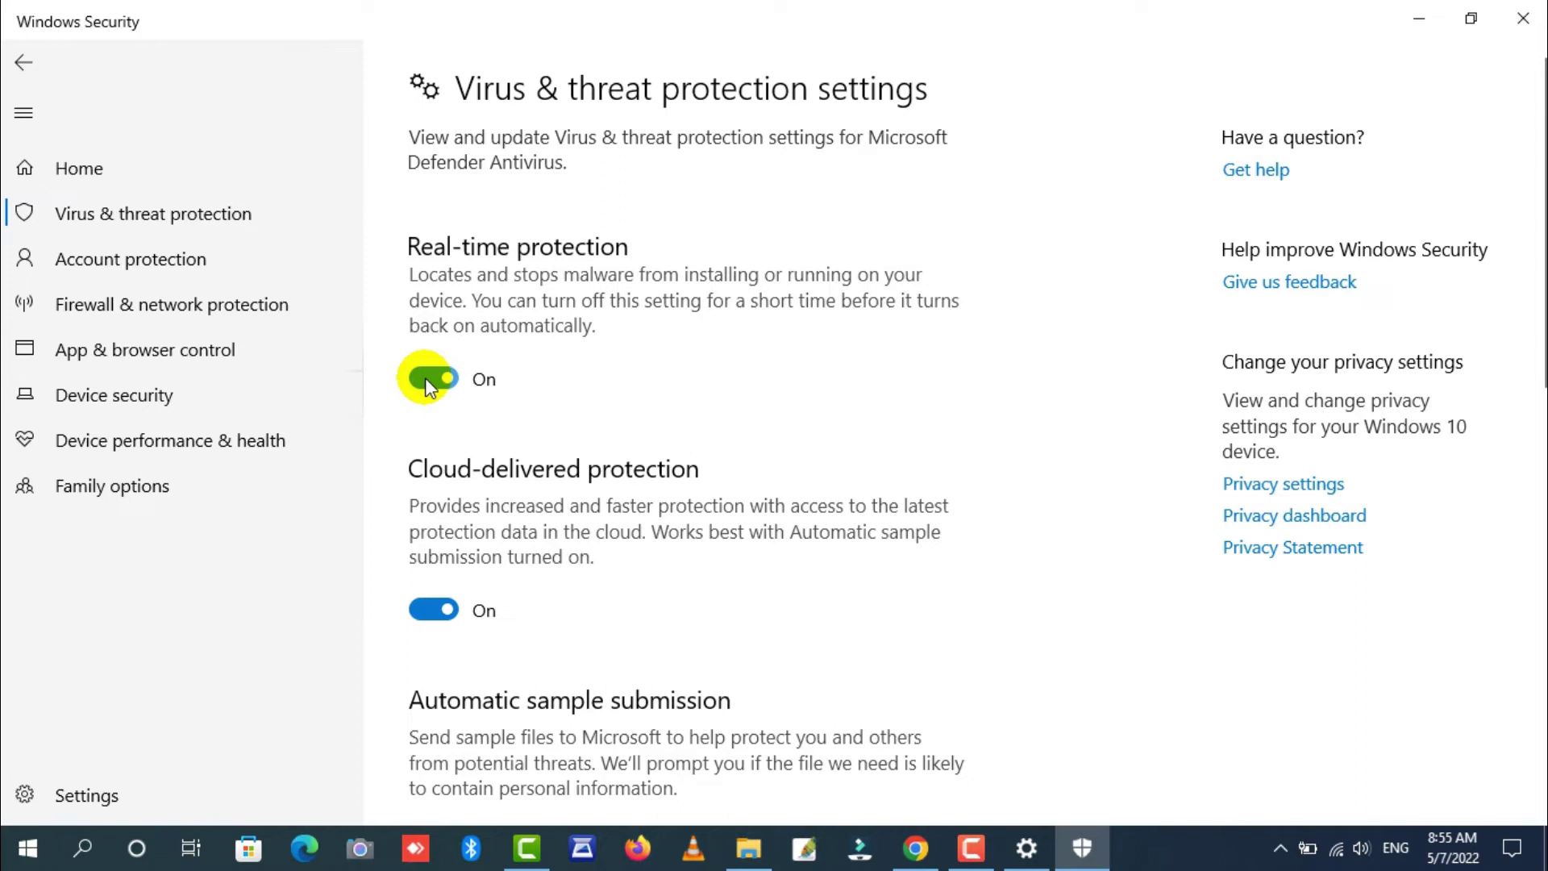
# Switch off Real-time, Cloud-delivered, Automatic sample submission and Tamper Protection.
pyautogui.click(424, 378)
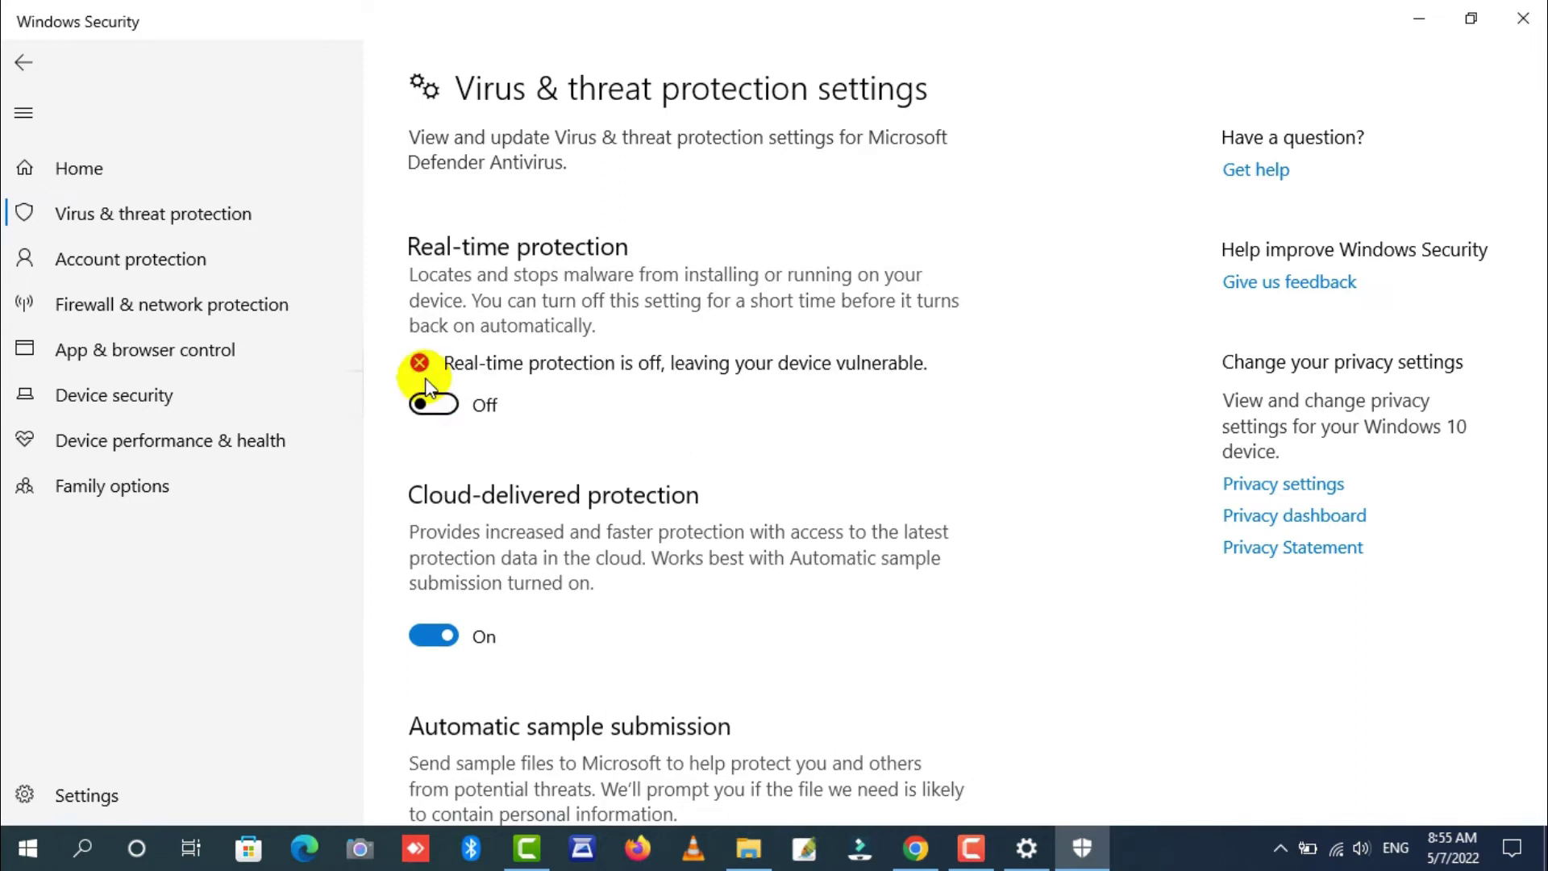
pyautogui.scroll(-3, 468, 379)
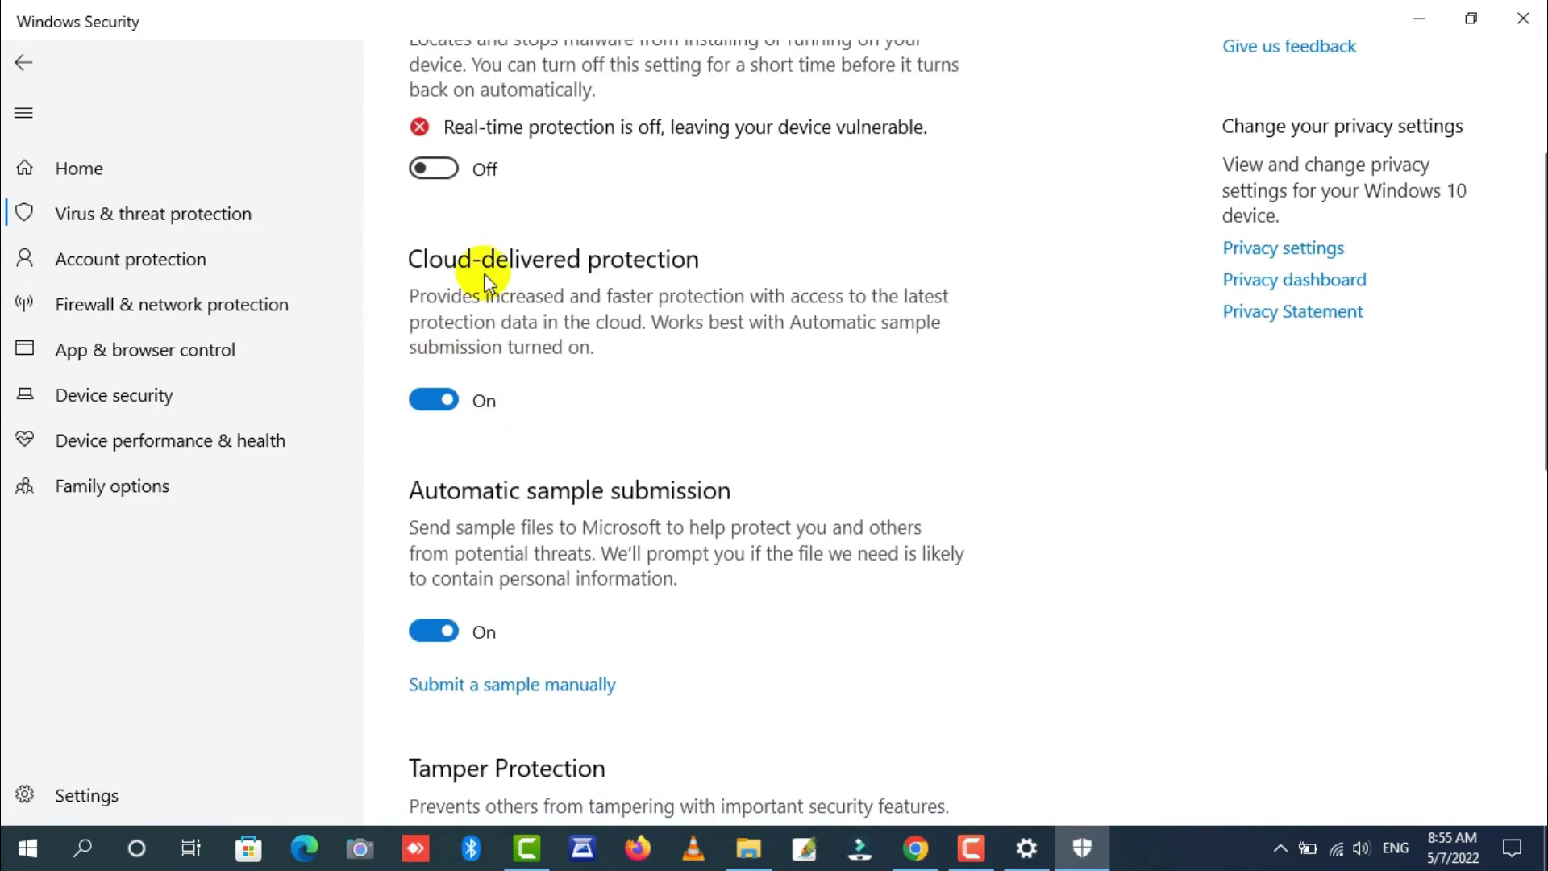
pyautogui.click(464, 401)
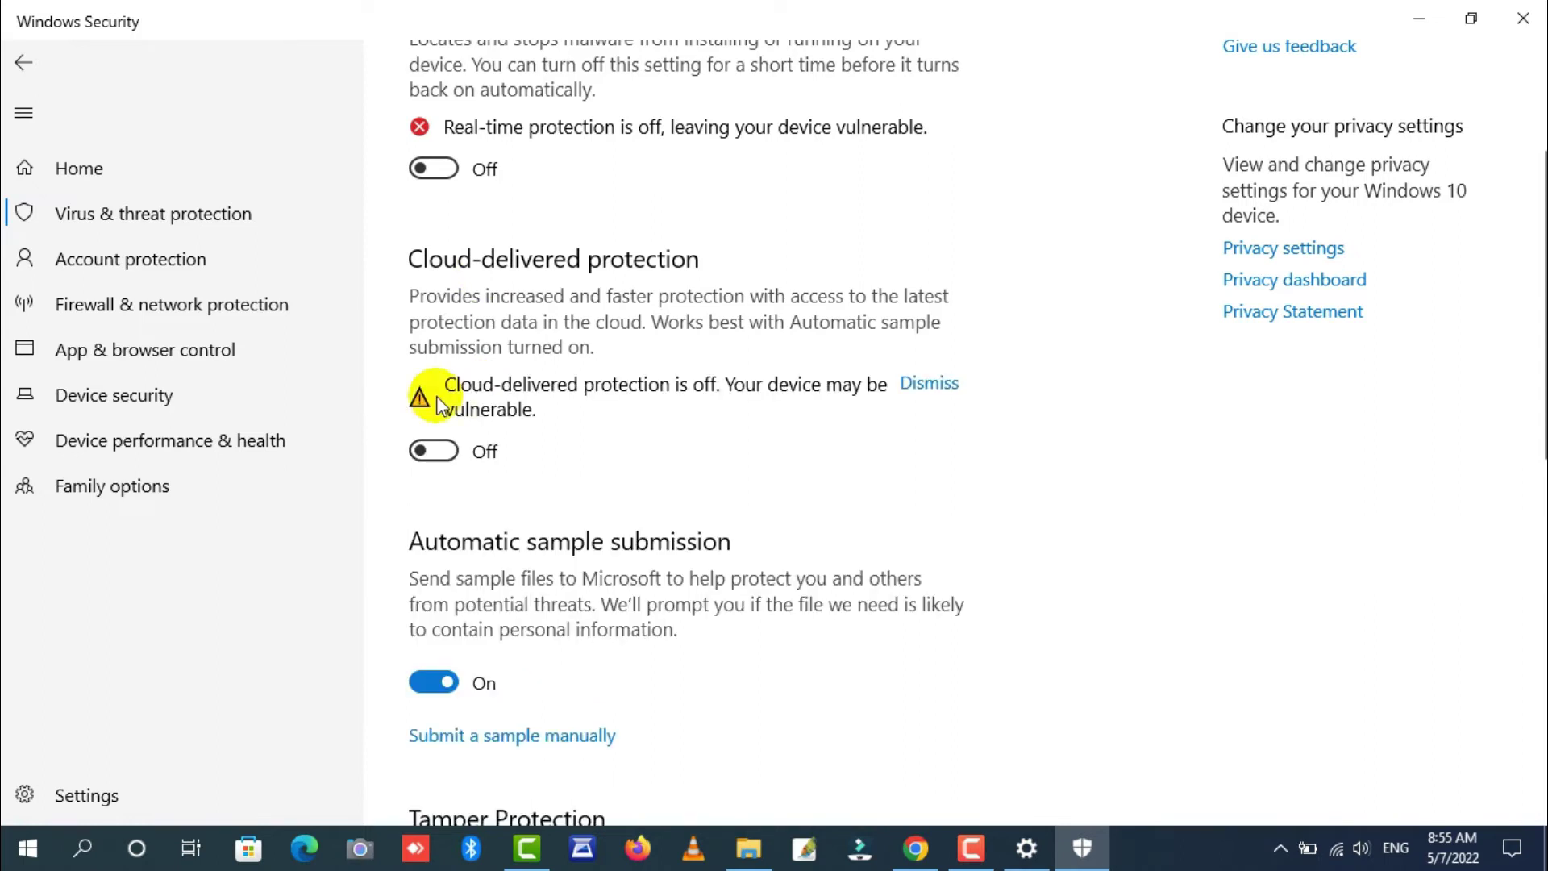
pyautogui.scroll(-3, 451, 411)
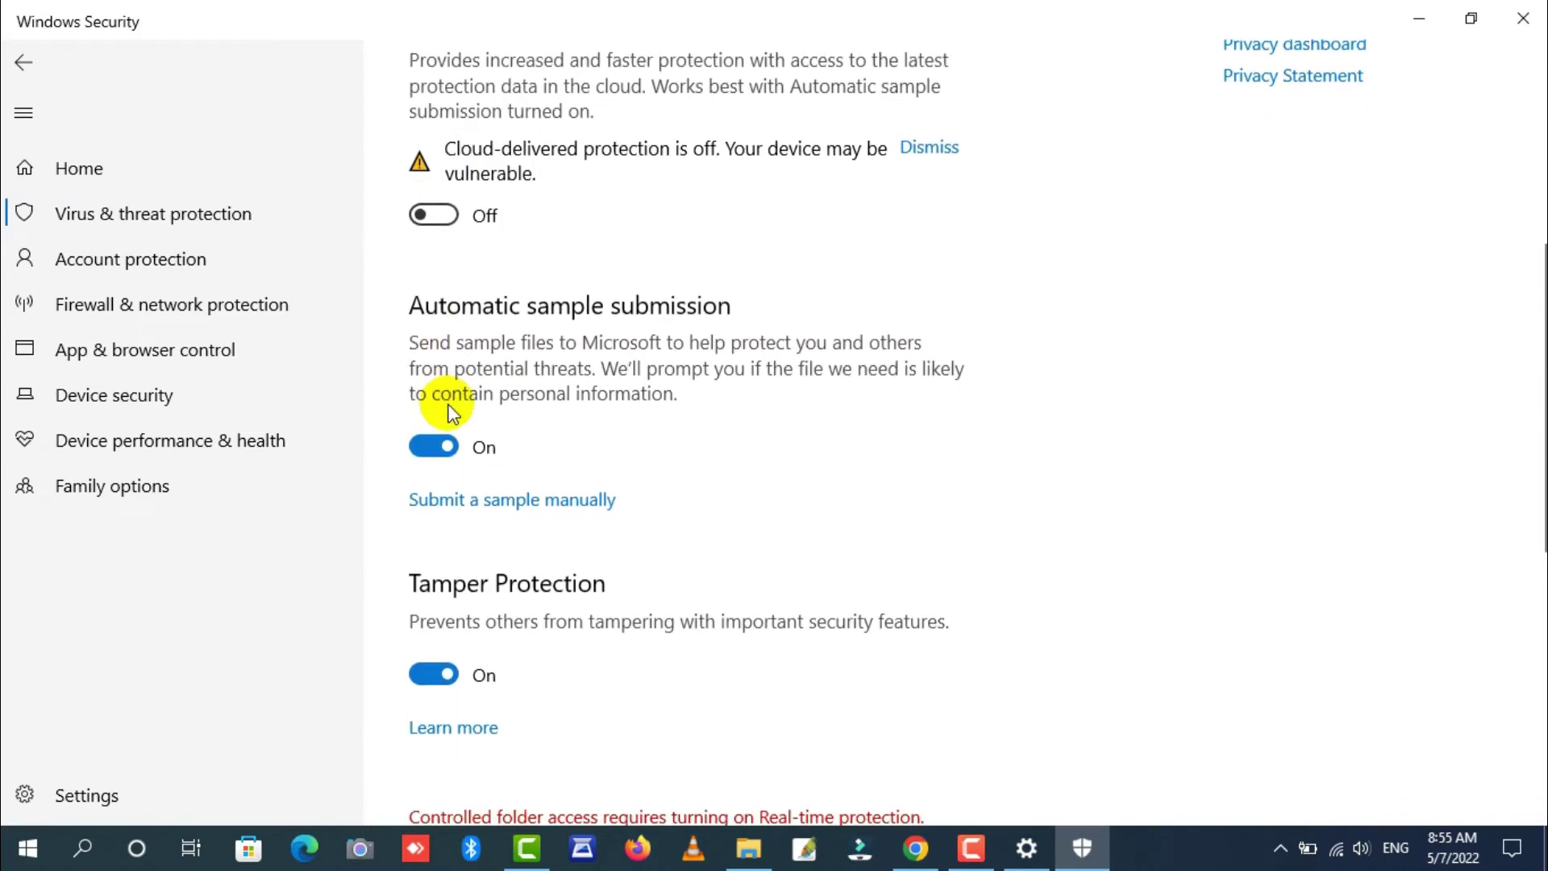
pyautogui.click(444, 445)
pyautogui.scroll(-3, 443, 445)
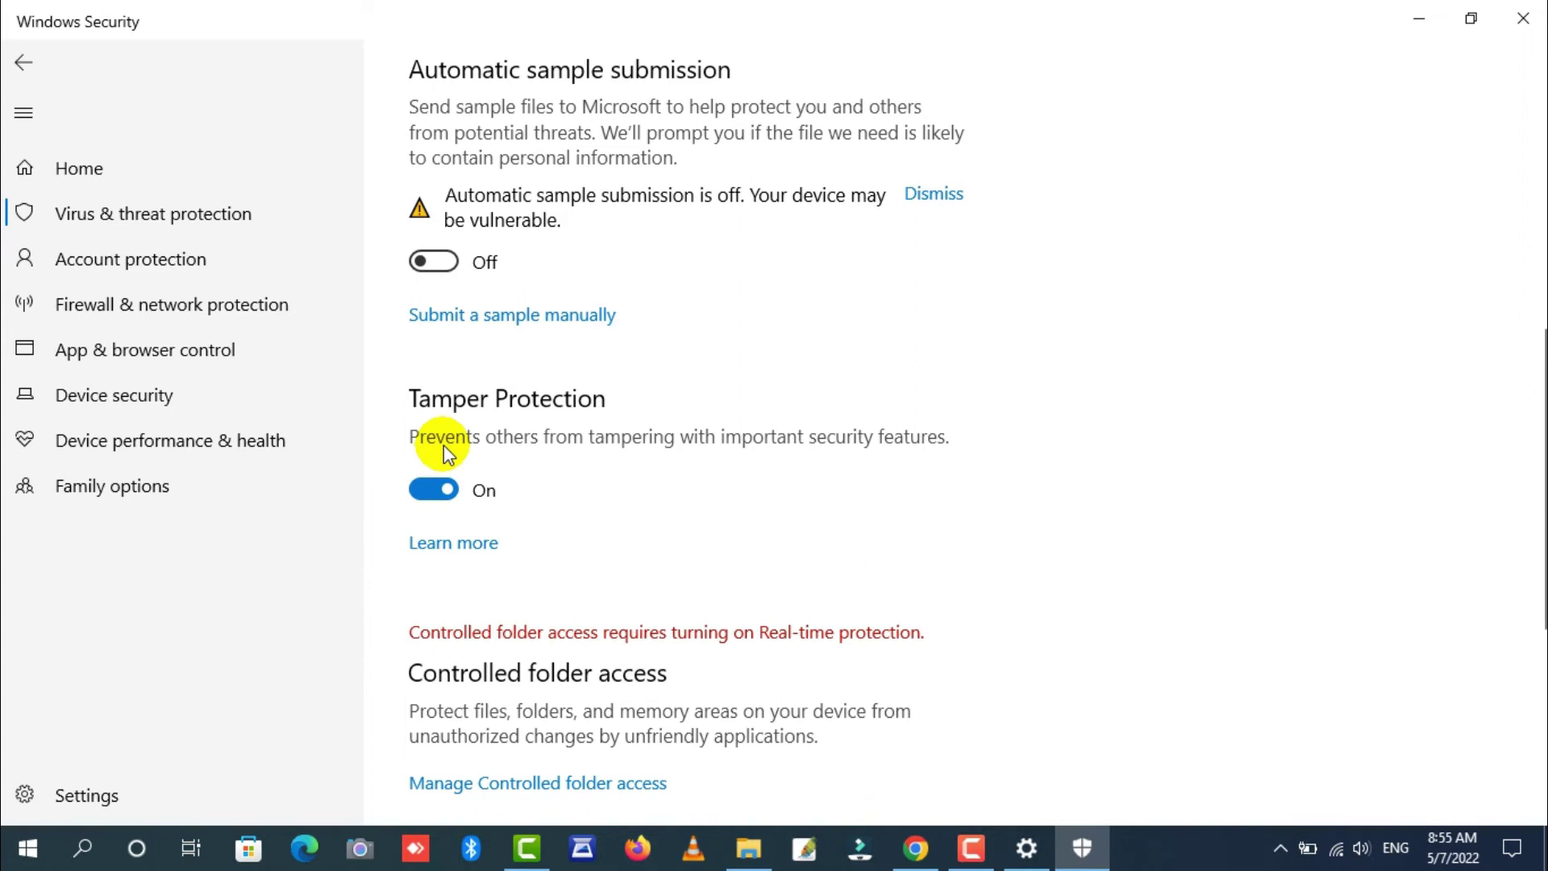
pyautogui.click(434, 487)
pyautogui.scroll(-5, 533, 477)
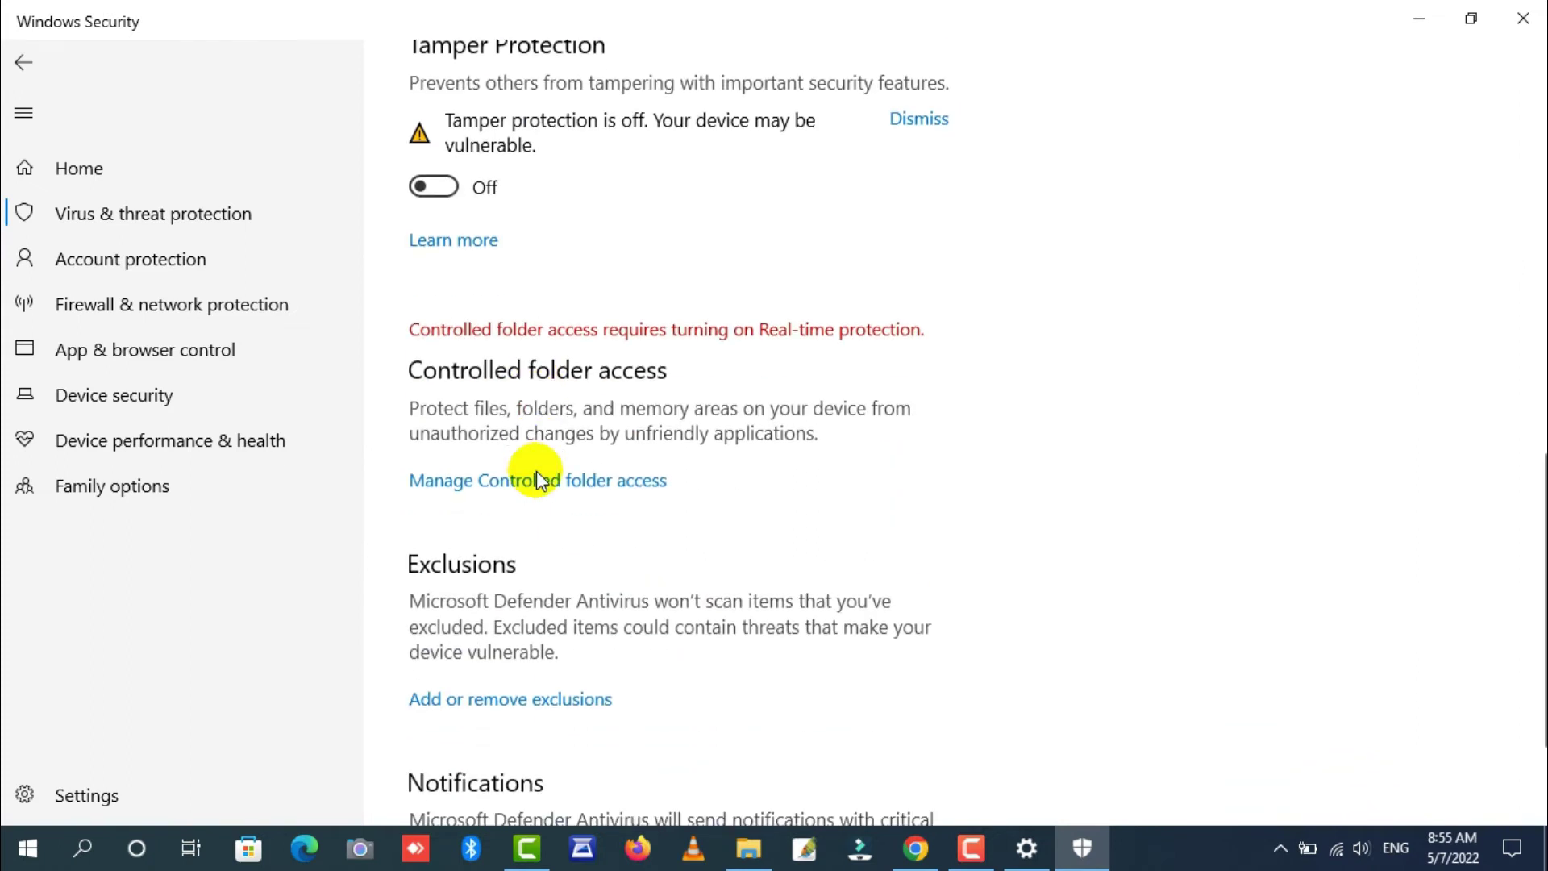
pyautogui.scroll(18, 535, 471)
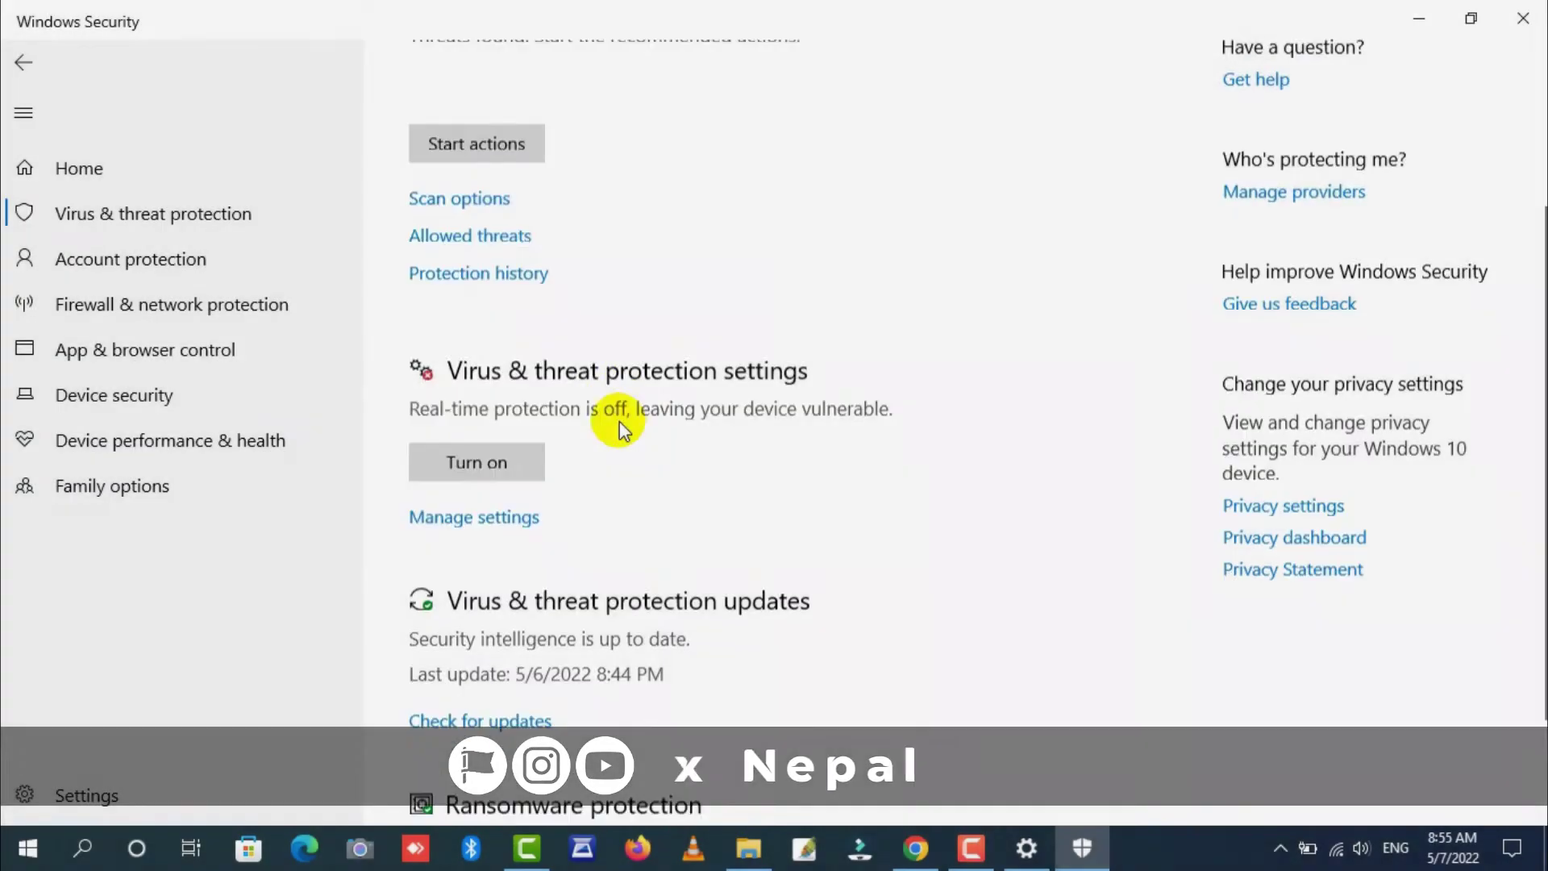
# Minimize Windows Security, close Settings and refresh the desktop.
pyautogui.scroll(-3, 515, 489)
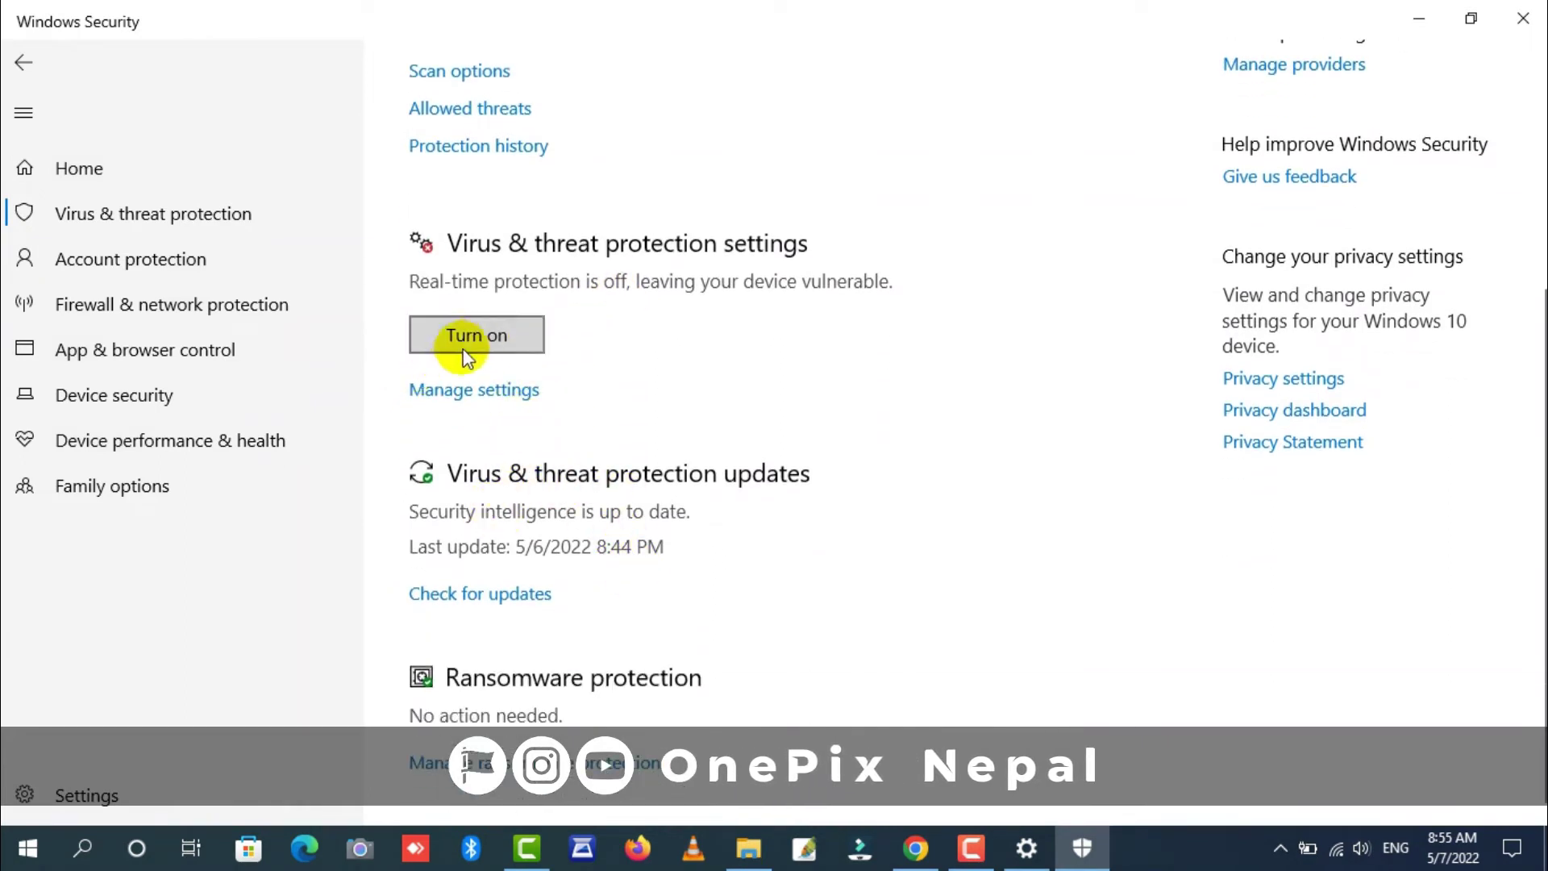
pyautogui.scroll(-1, 500, 512)
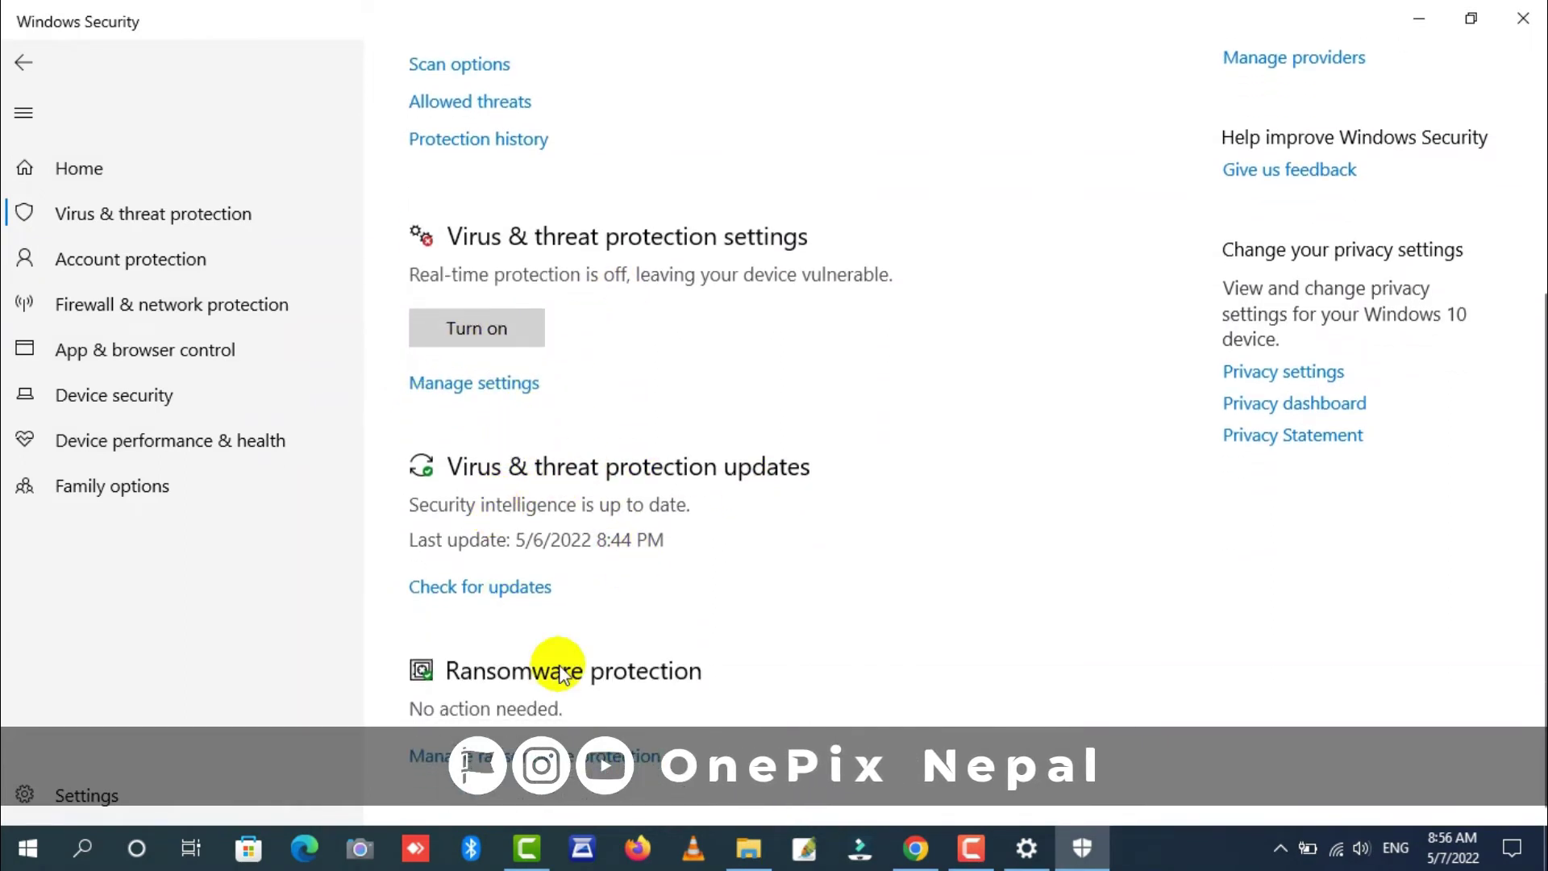
pyautogui.scroll(5, 622, 667)
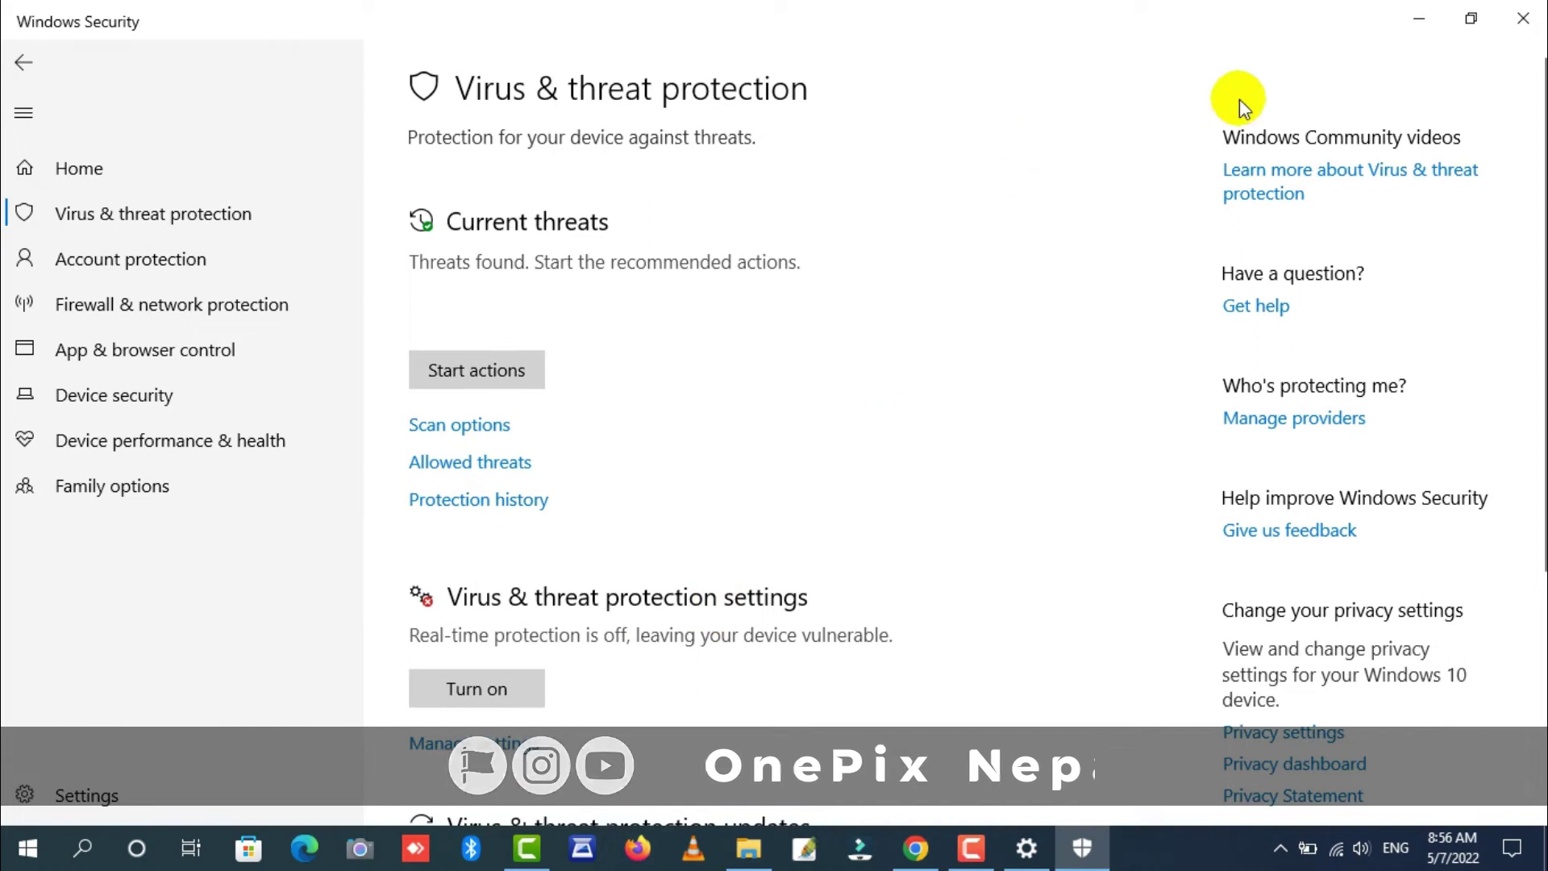
pyautogui.click(1418, 21)
pyautogui.click(1522, 18)
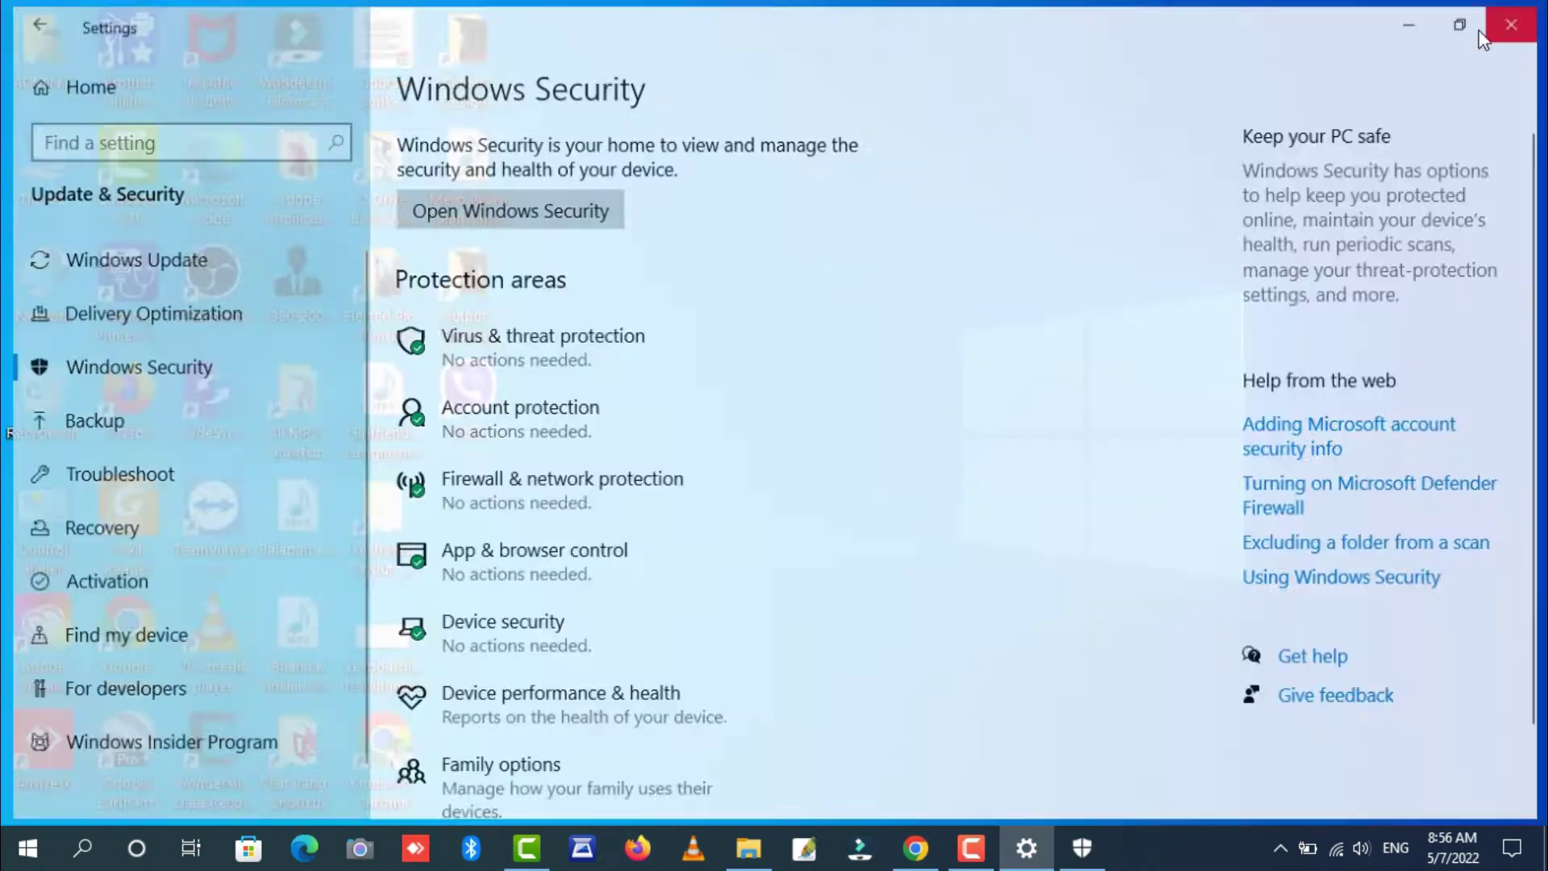
pyautogui.rightClick(681, 370)
pyautogui.click(726, 440)
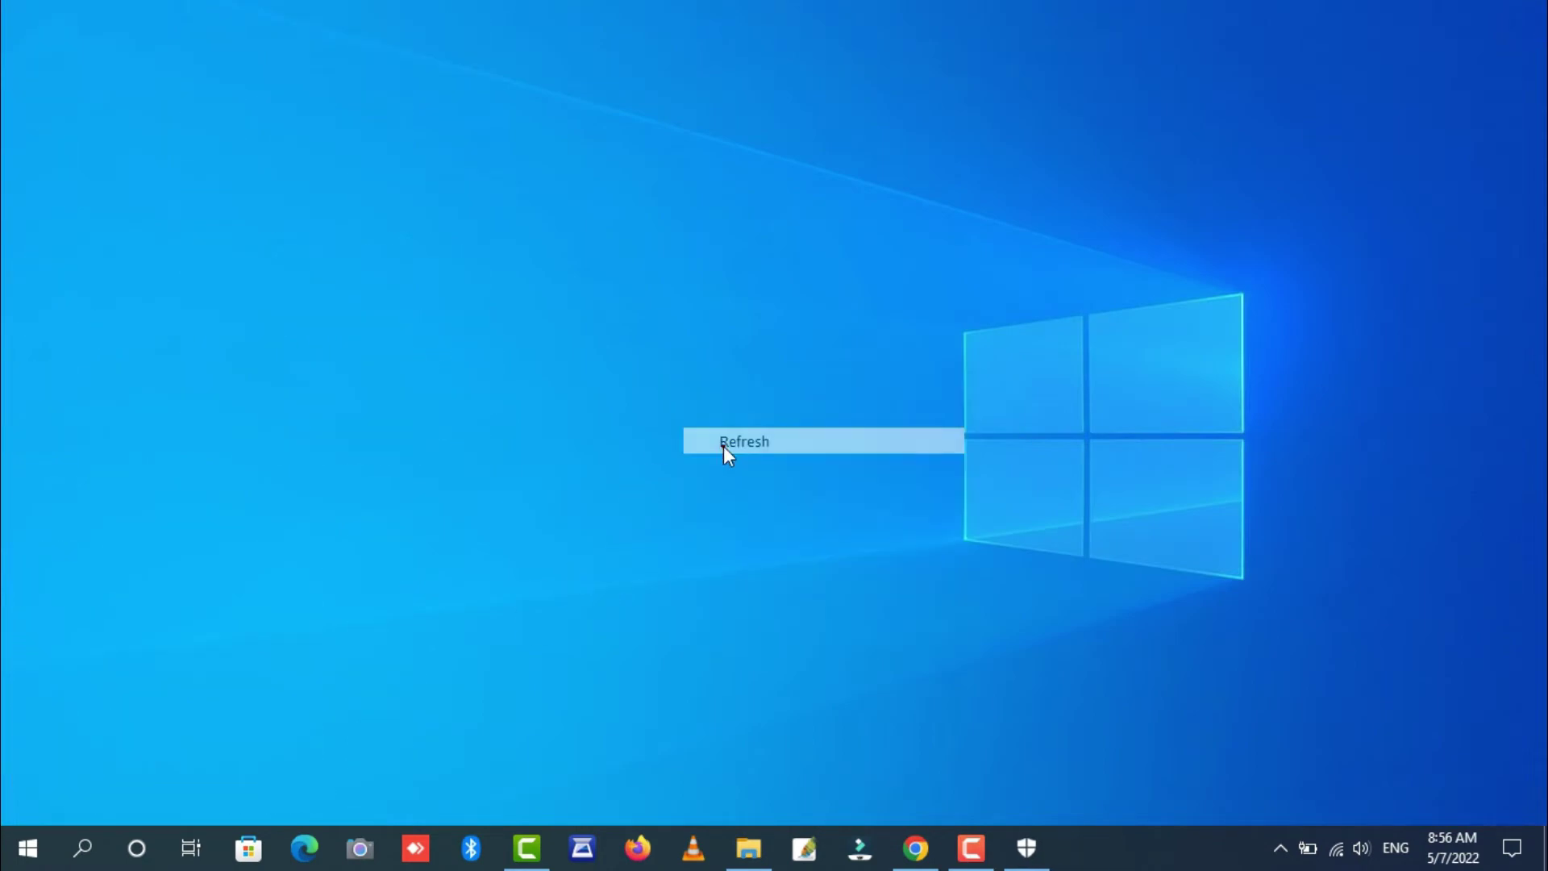
# Turn Wi-Fi off from the network tray flyout.
pyautogui.click(1336, 848)
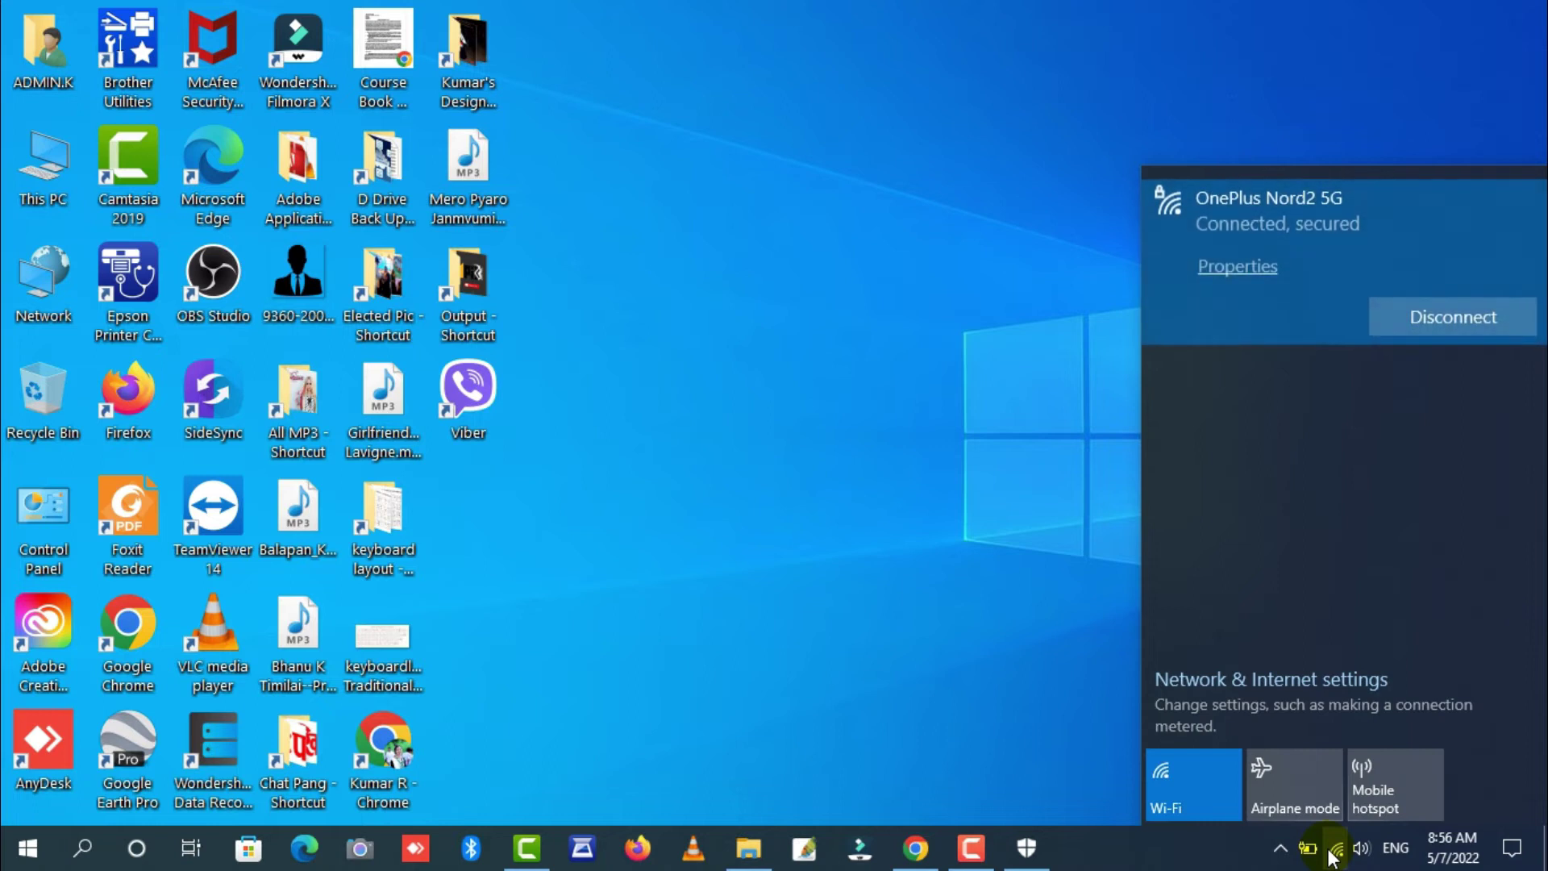
pyautogui.click(1235, 771)
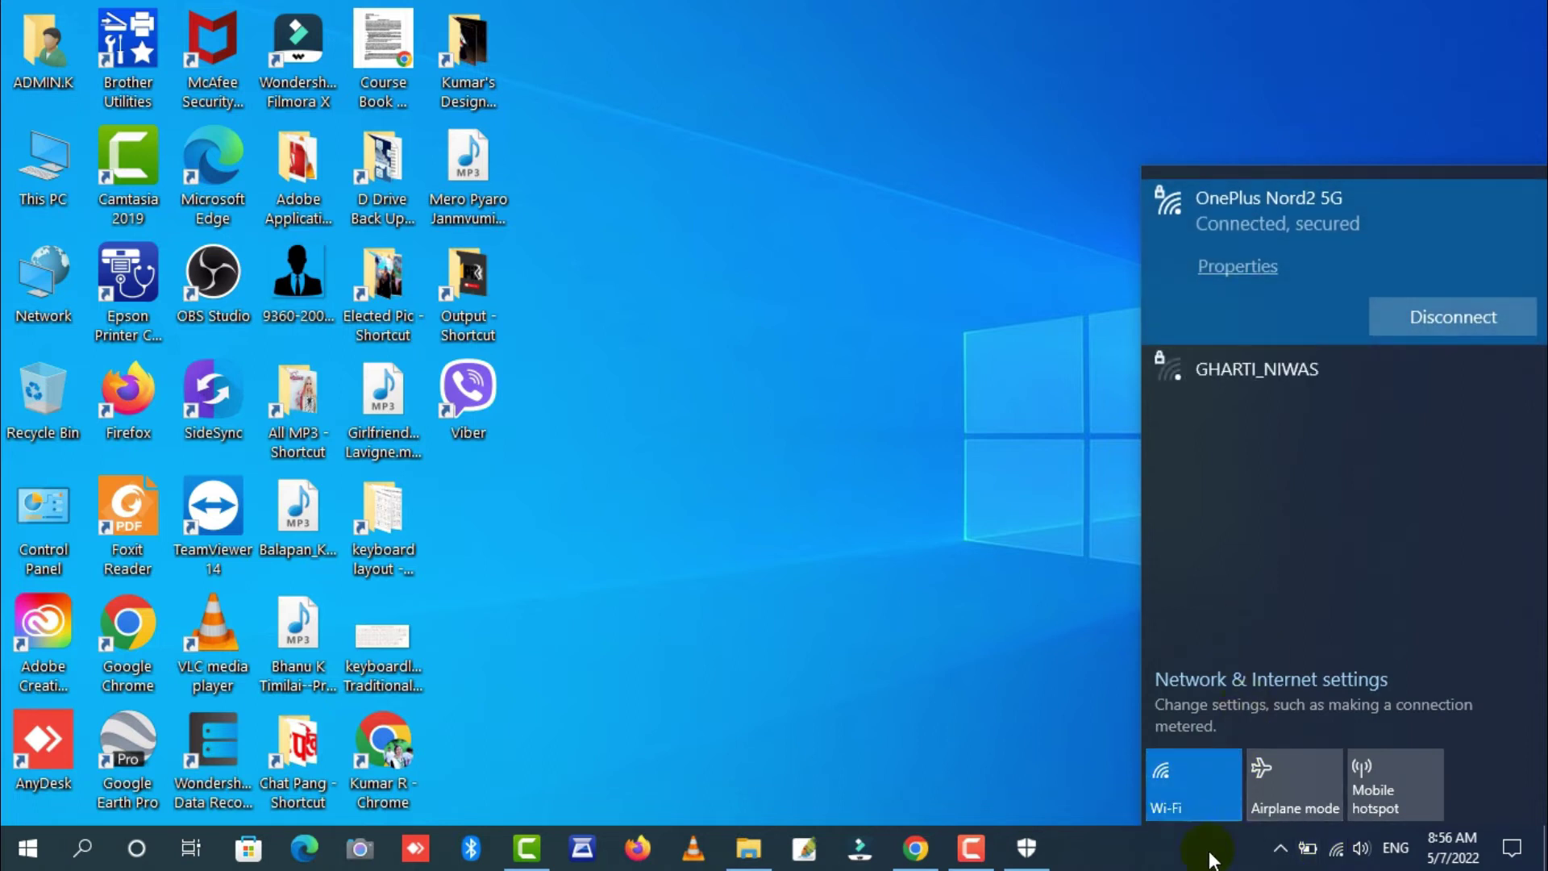
pyautogui.click(1117, 847)
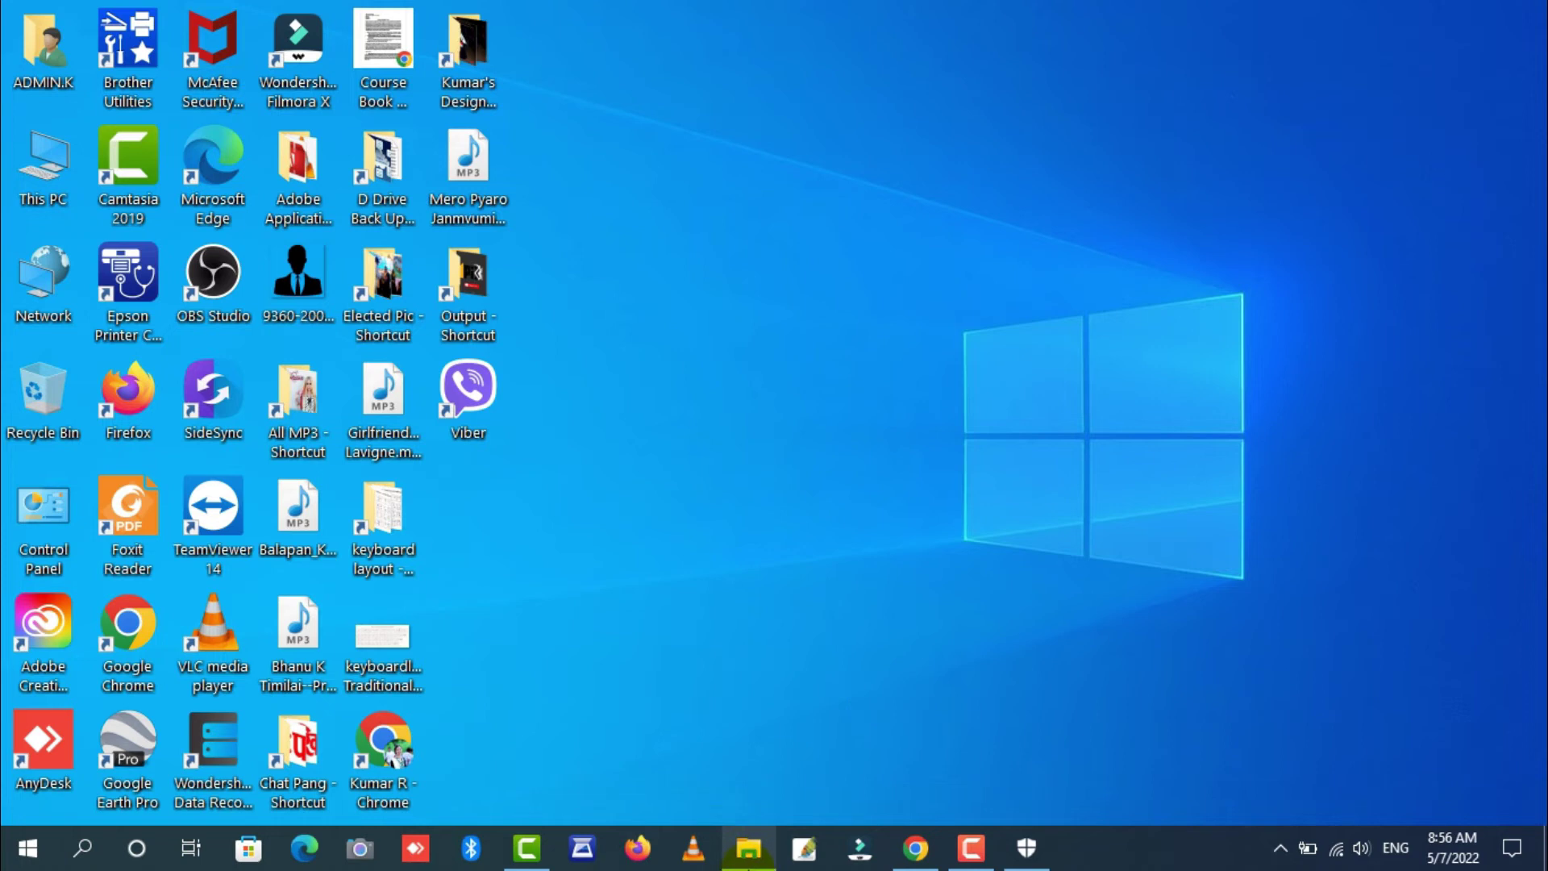
# Delete the KMSpico Activator folder from Back Up x64 to the Recycle Bin, then select the KMSpico zip.
pyautogui.click(748, 851)
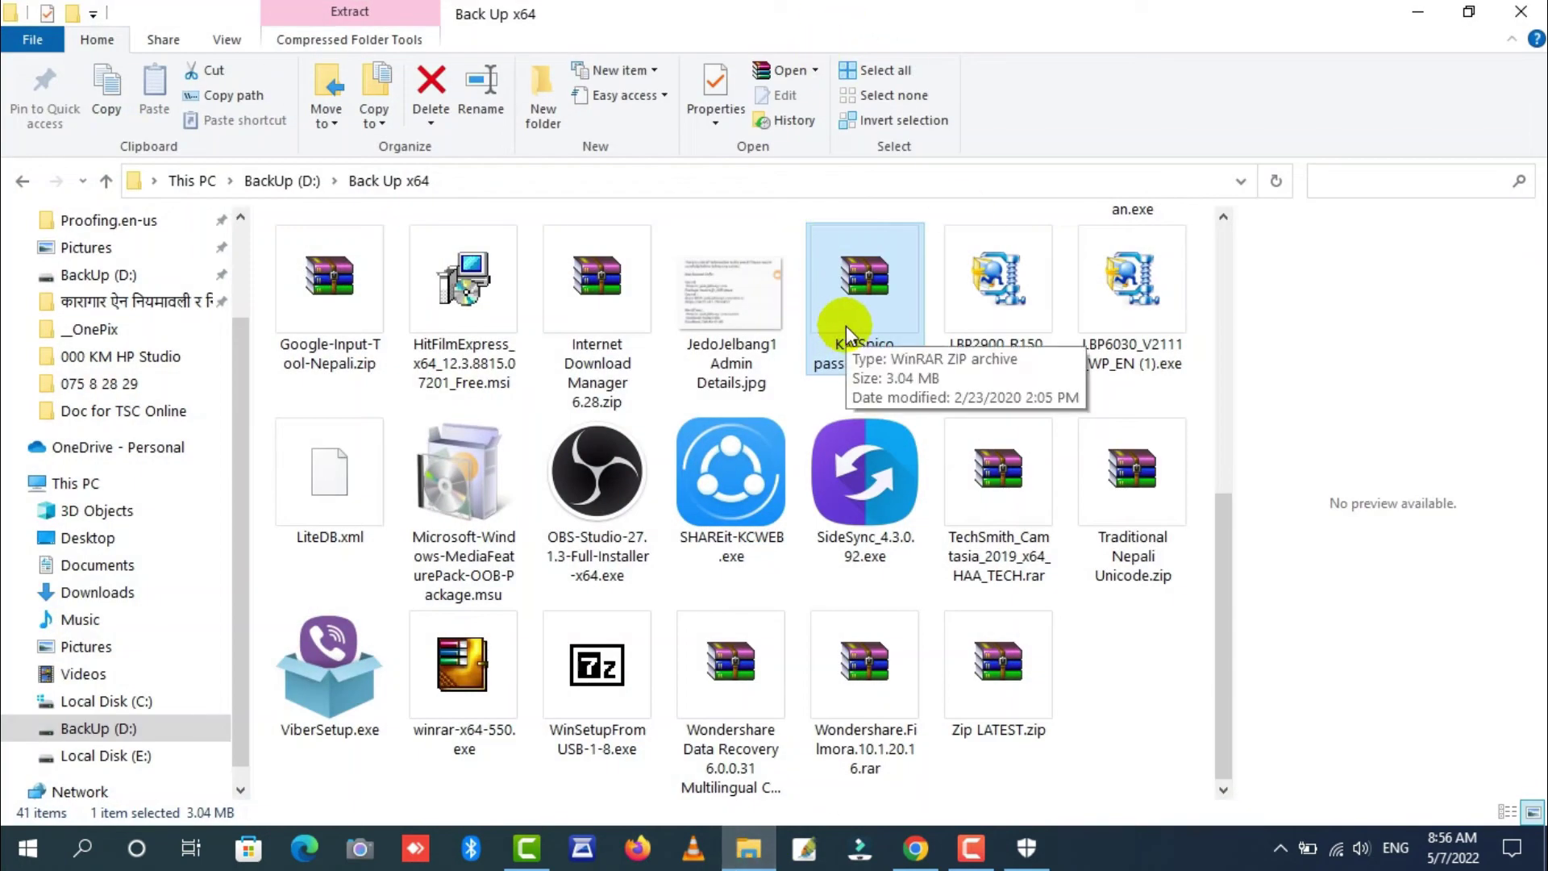
pyautogui.doubleClick(749, 303)
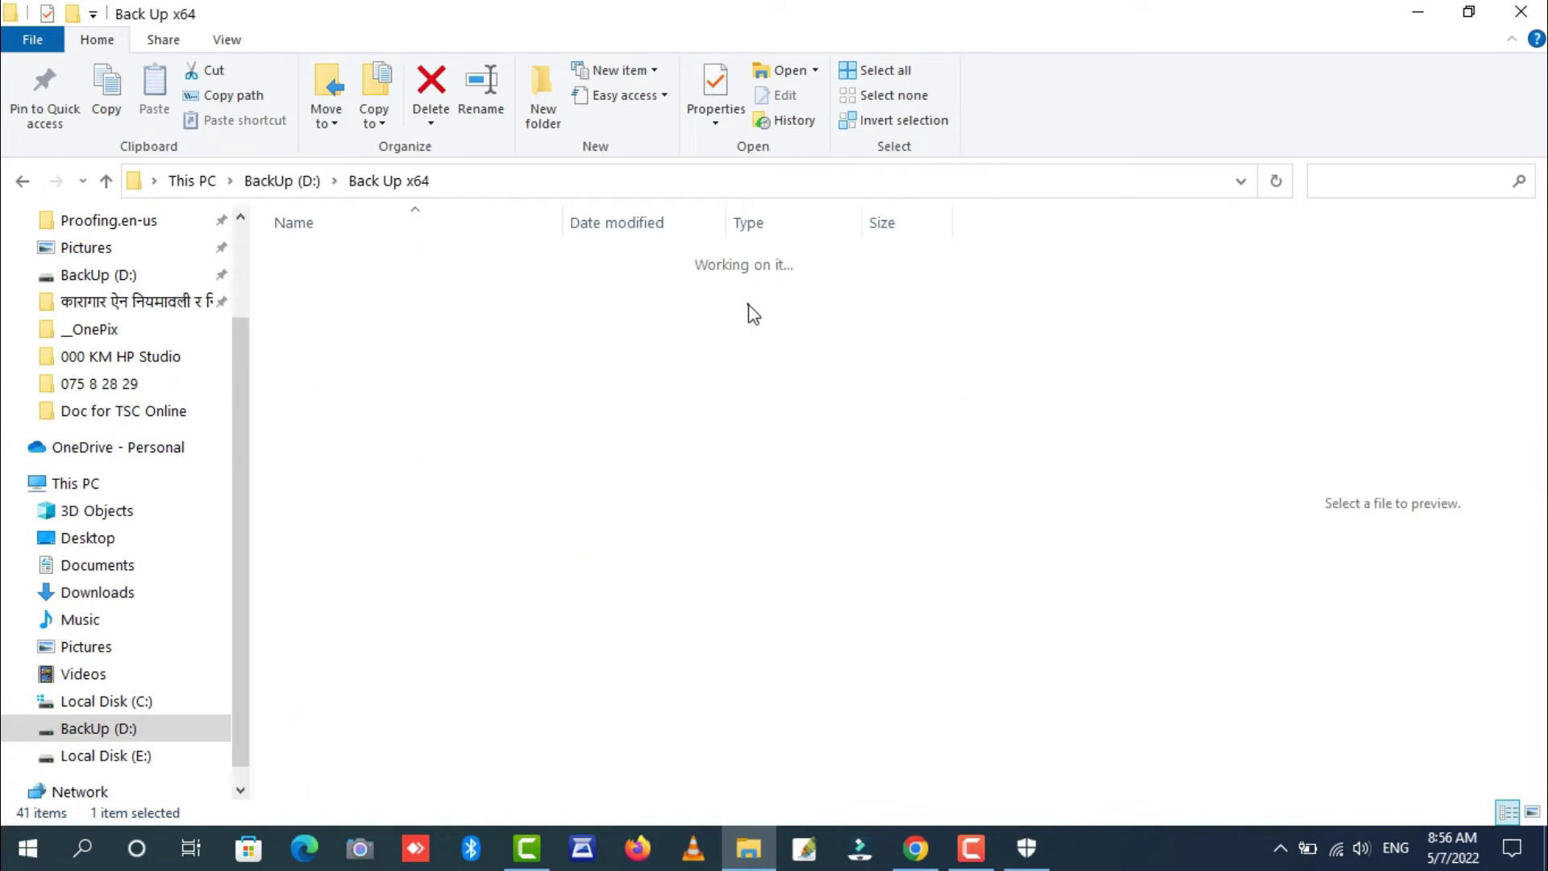
pyautogui.click(389, 181)
pyautogui.doubleClick(729, 297)
pyautogui.rightClick(709, 293)
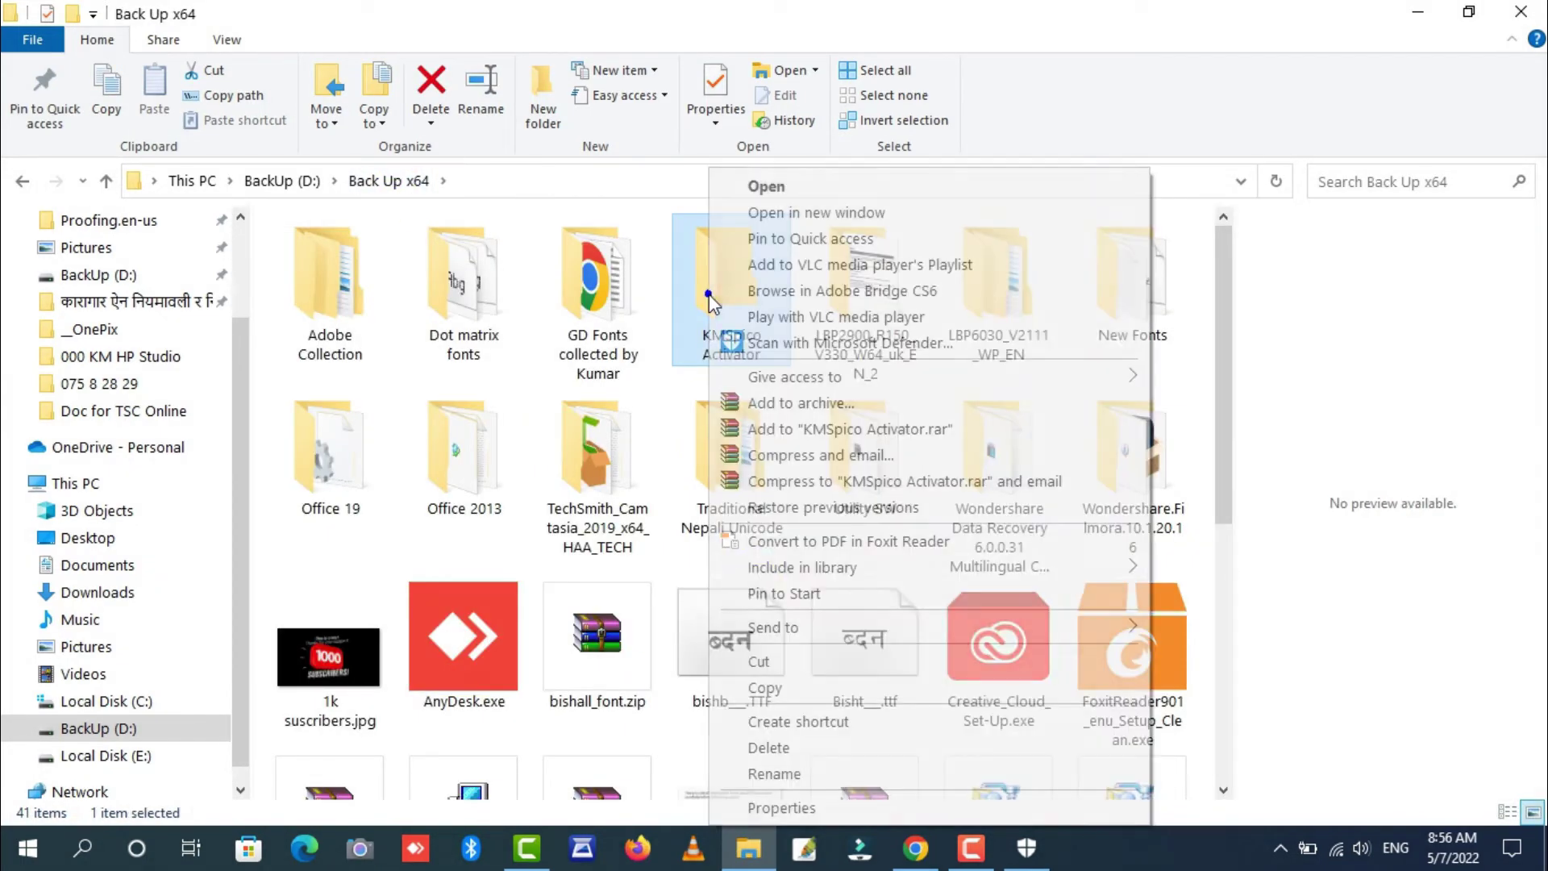
pyautogui.click(772, 748)
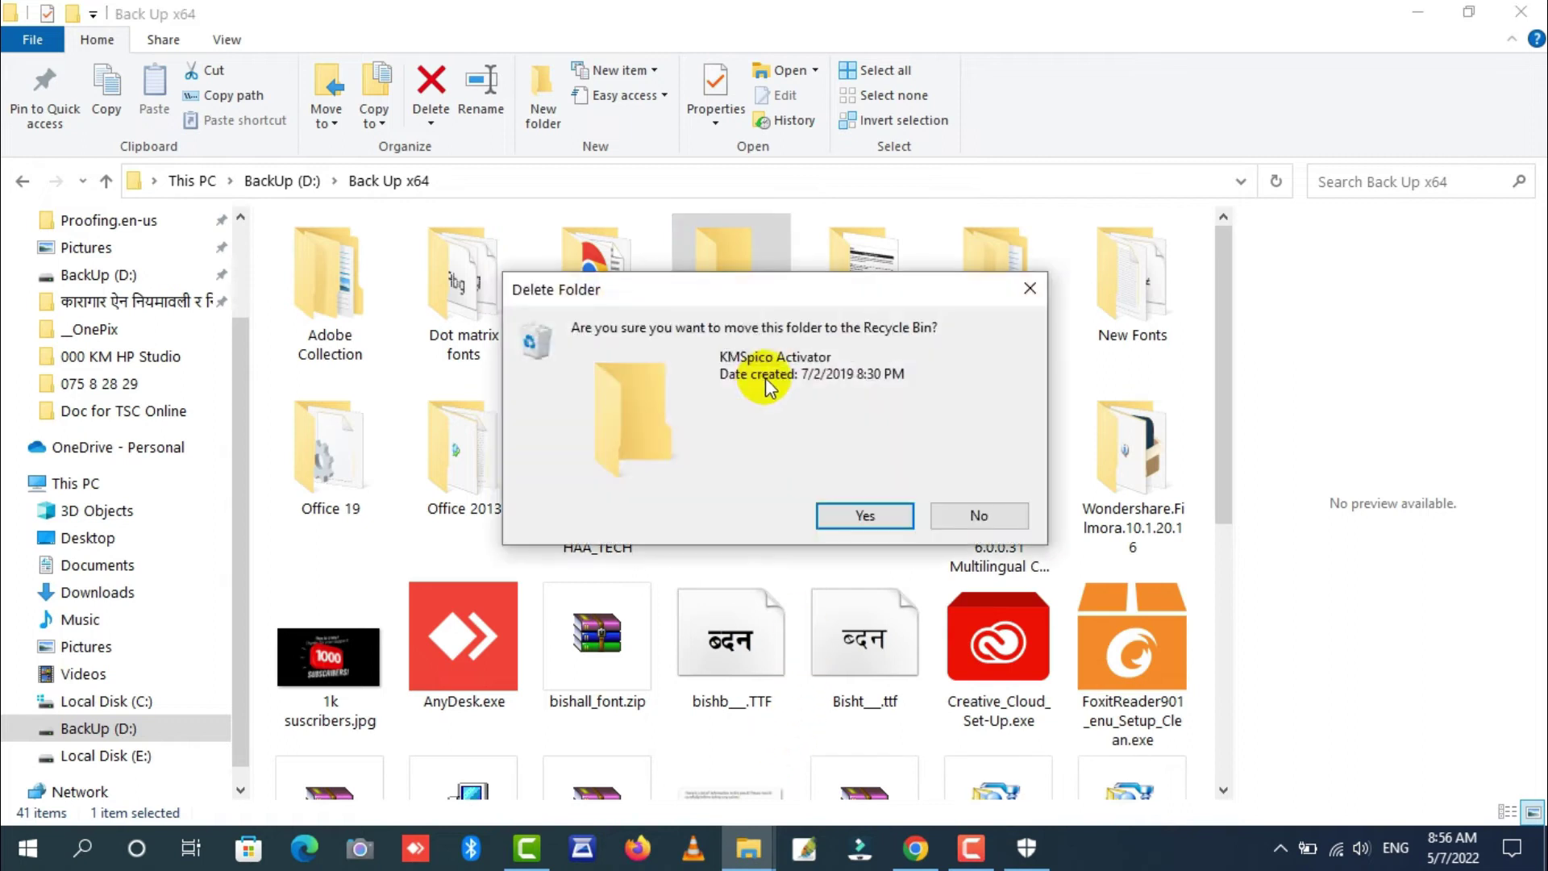
pyautogui.click(847, 517)
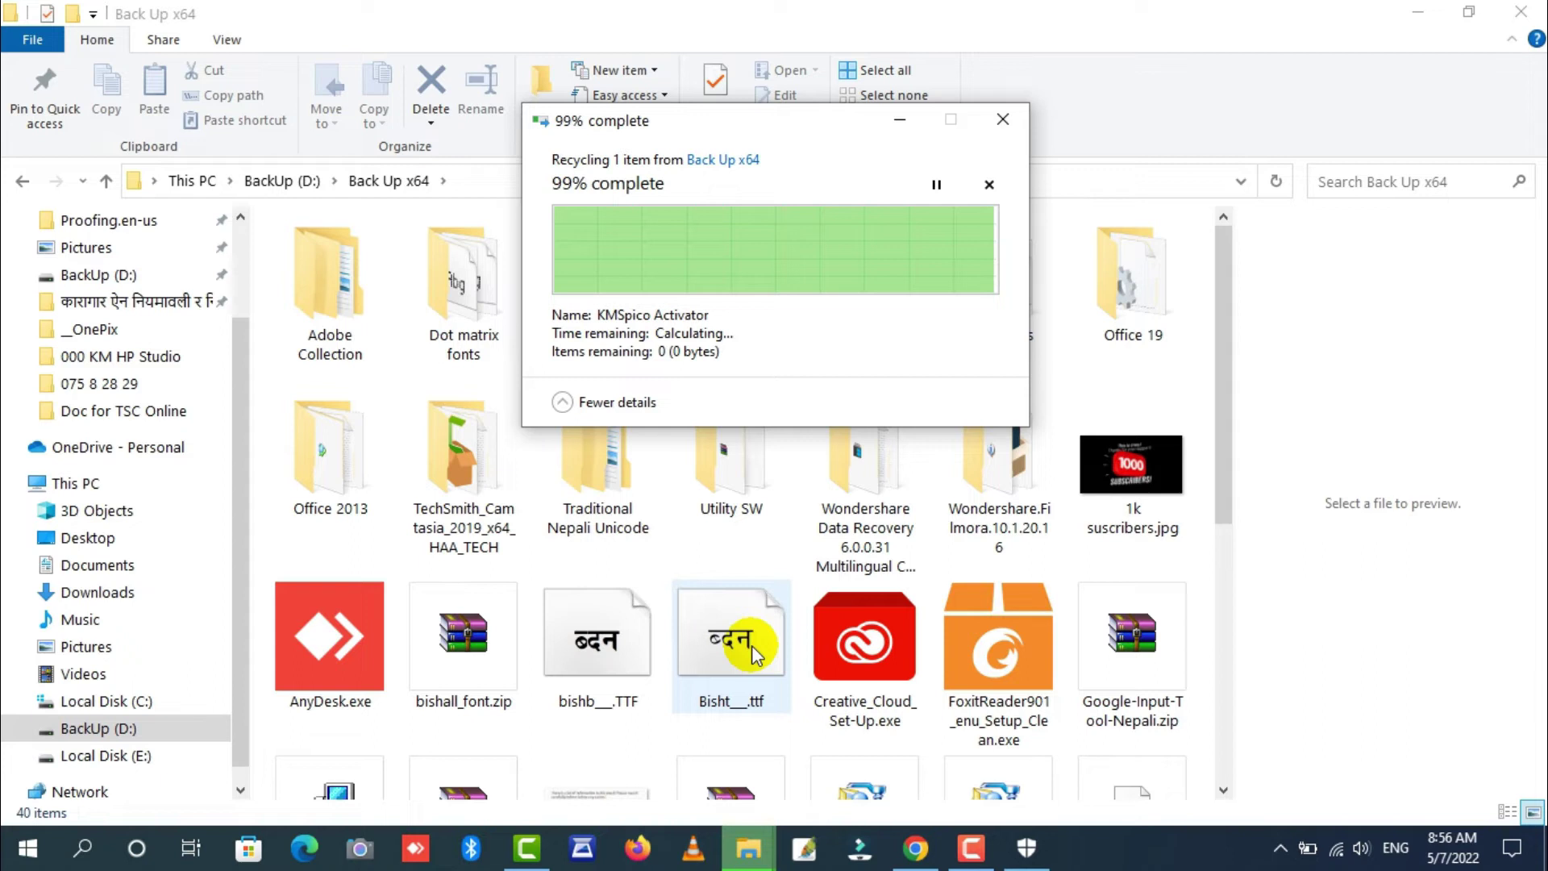
pyautogui.scroll(-5, 752, 645)
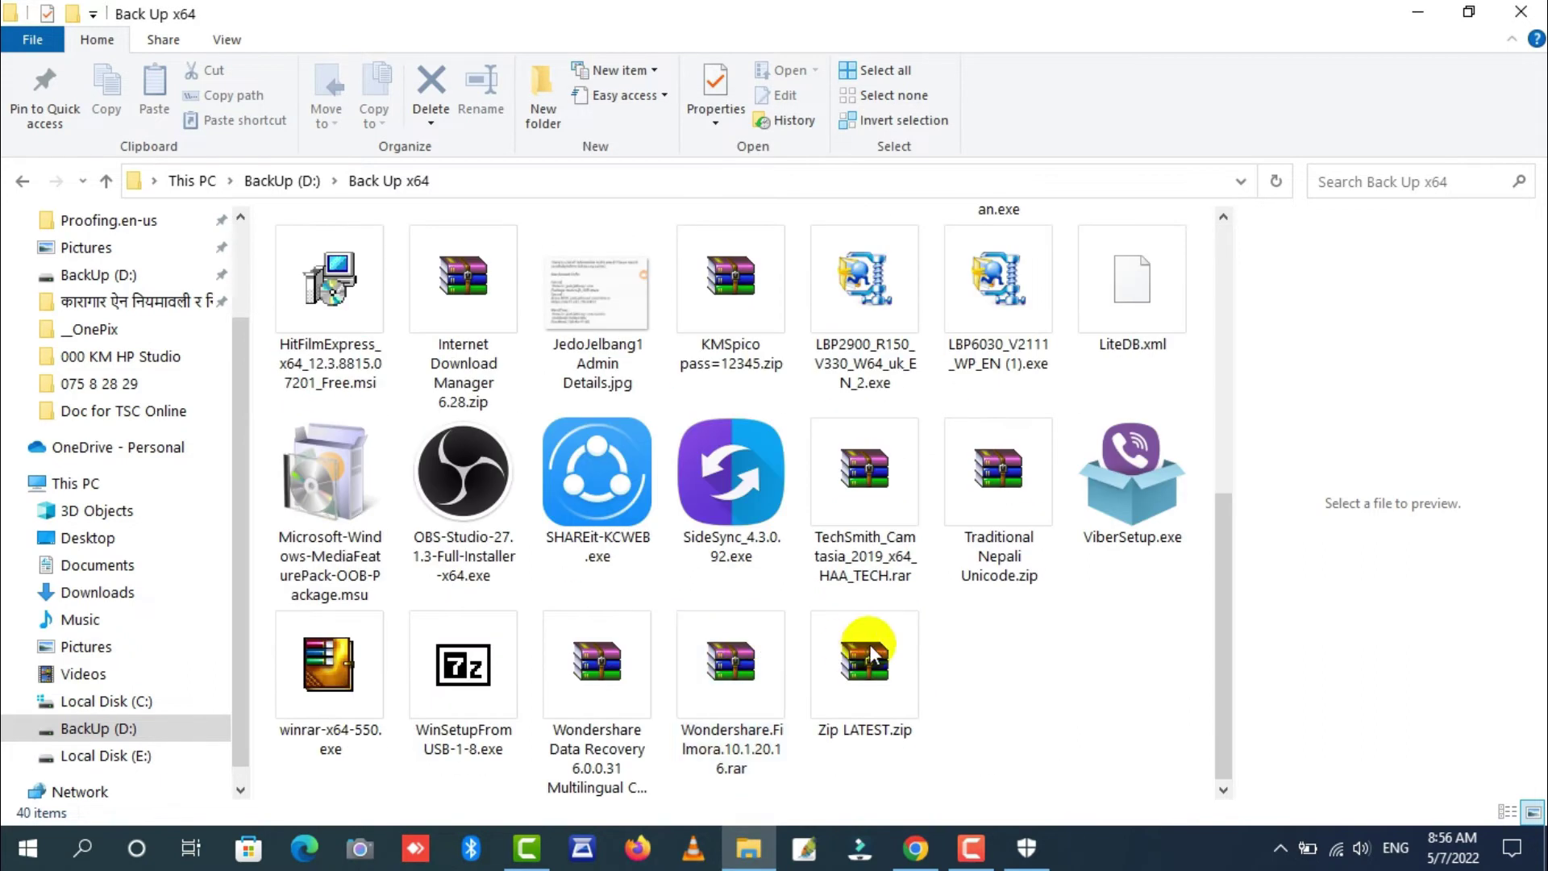
pyautogui.click(744, 364)
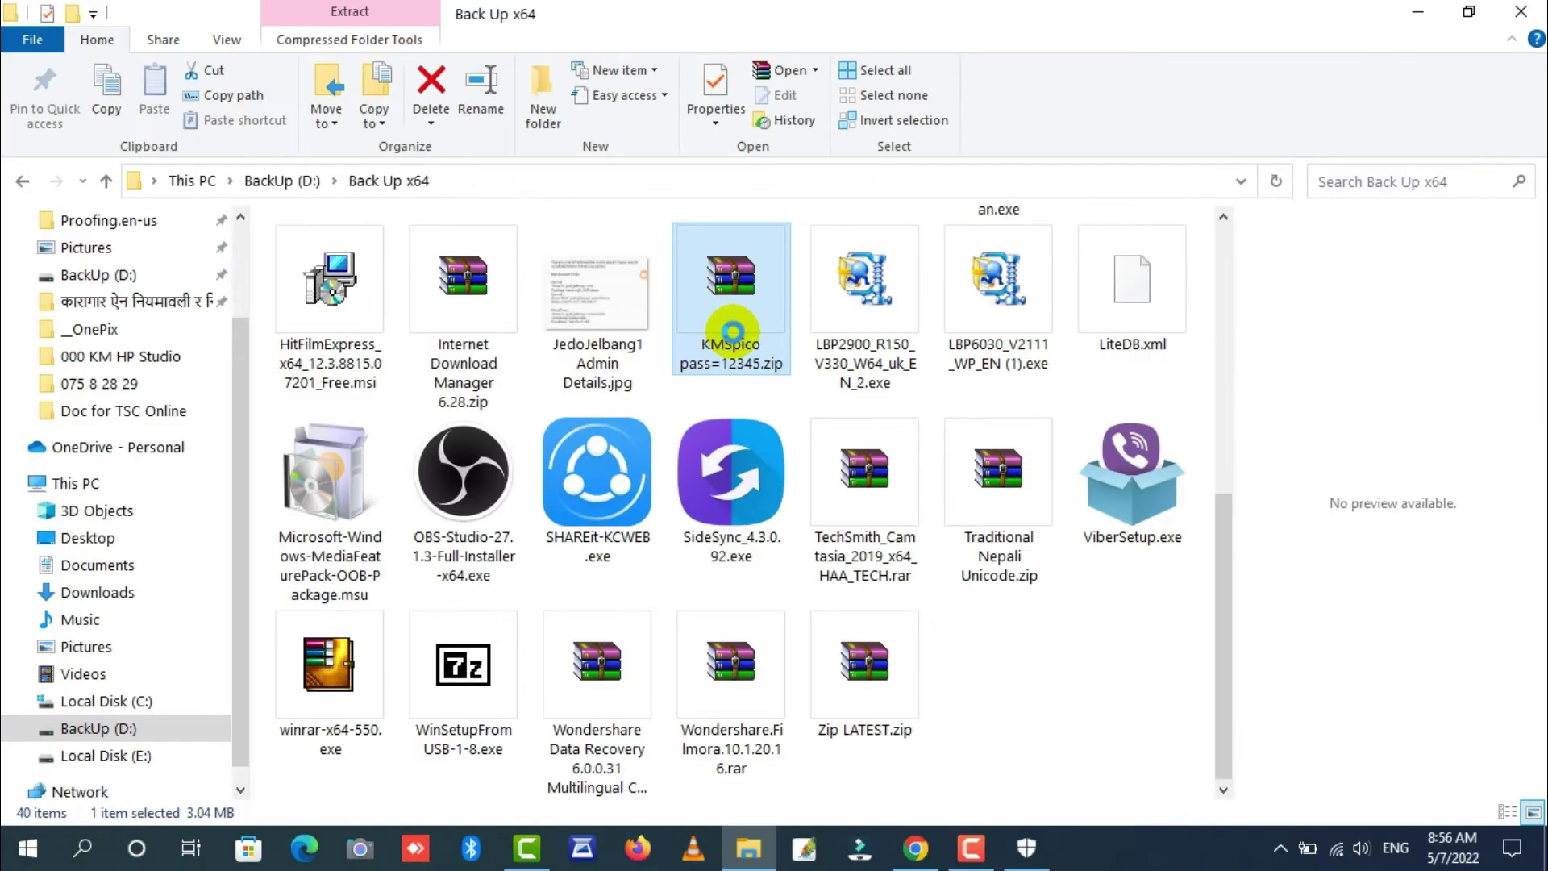
# Open the context menu for the KMSpico zip archive in the Back Up x64 folder.
pyautogui.rightClick(730, 323)
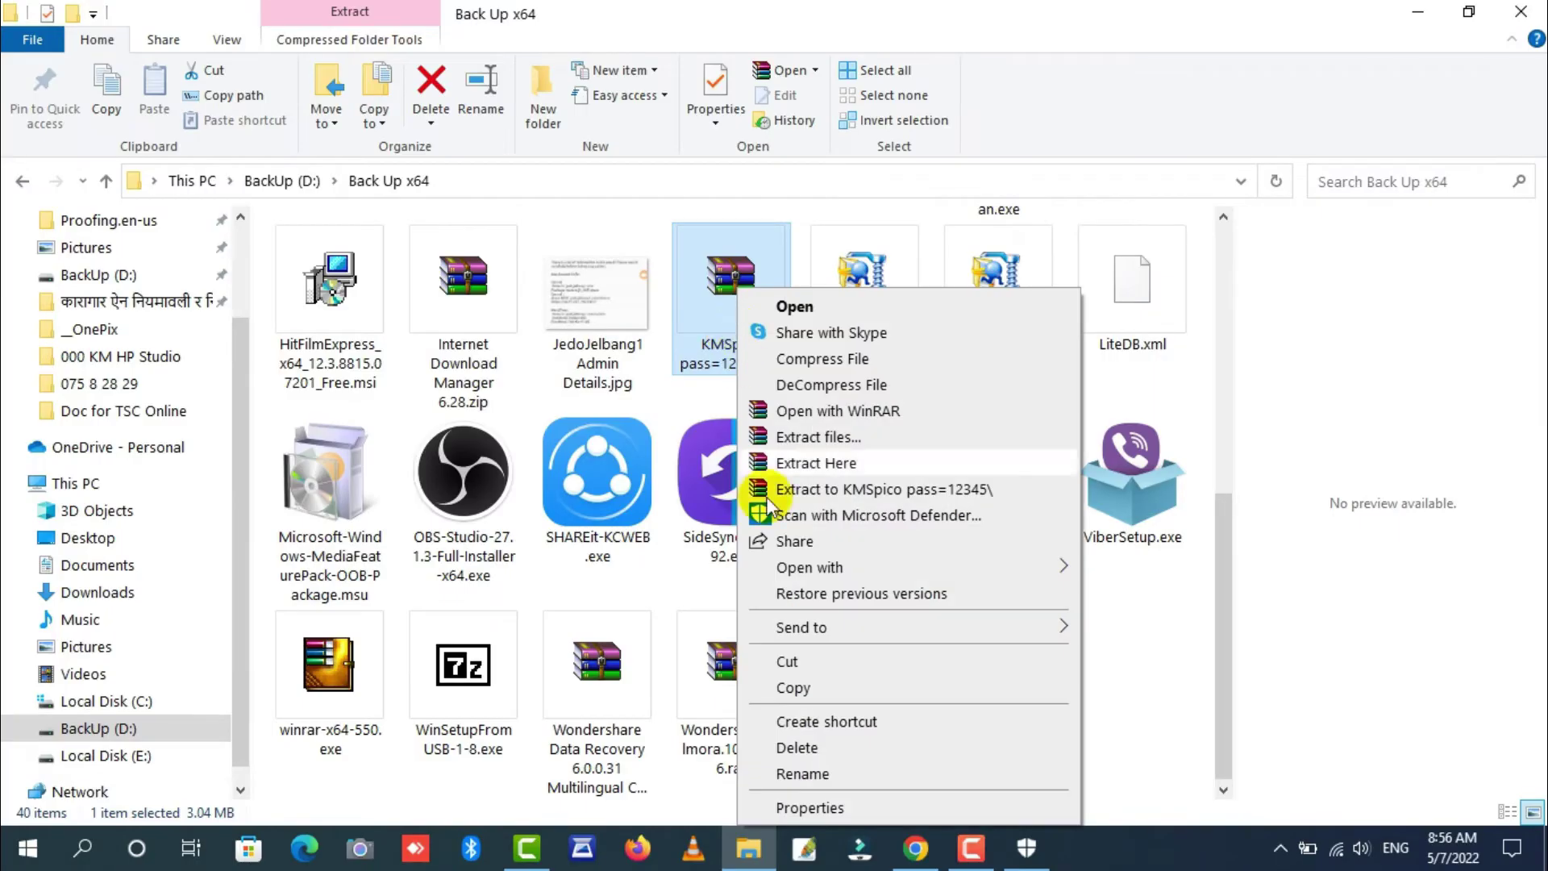
# Extract the KMSpico zip to the suggested folder with WinRAR, entering the archive password with Show password on.
pyautogui.click(816, 442)
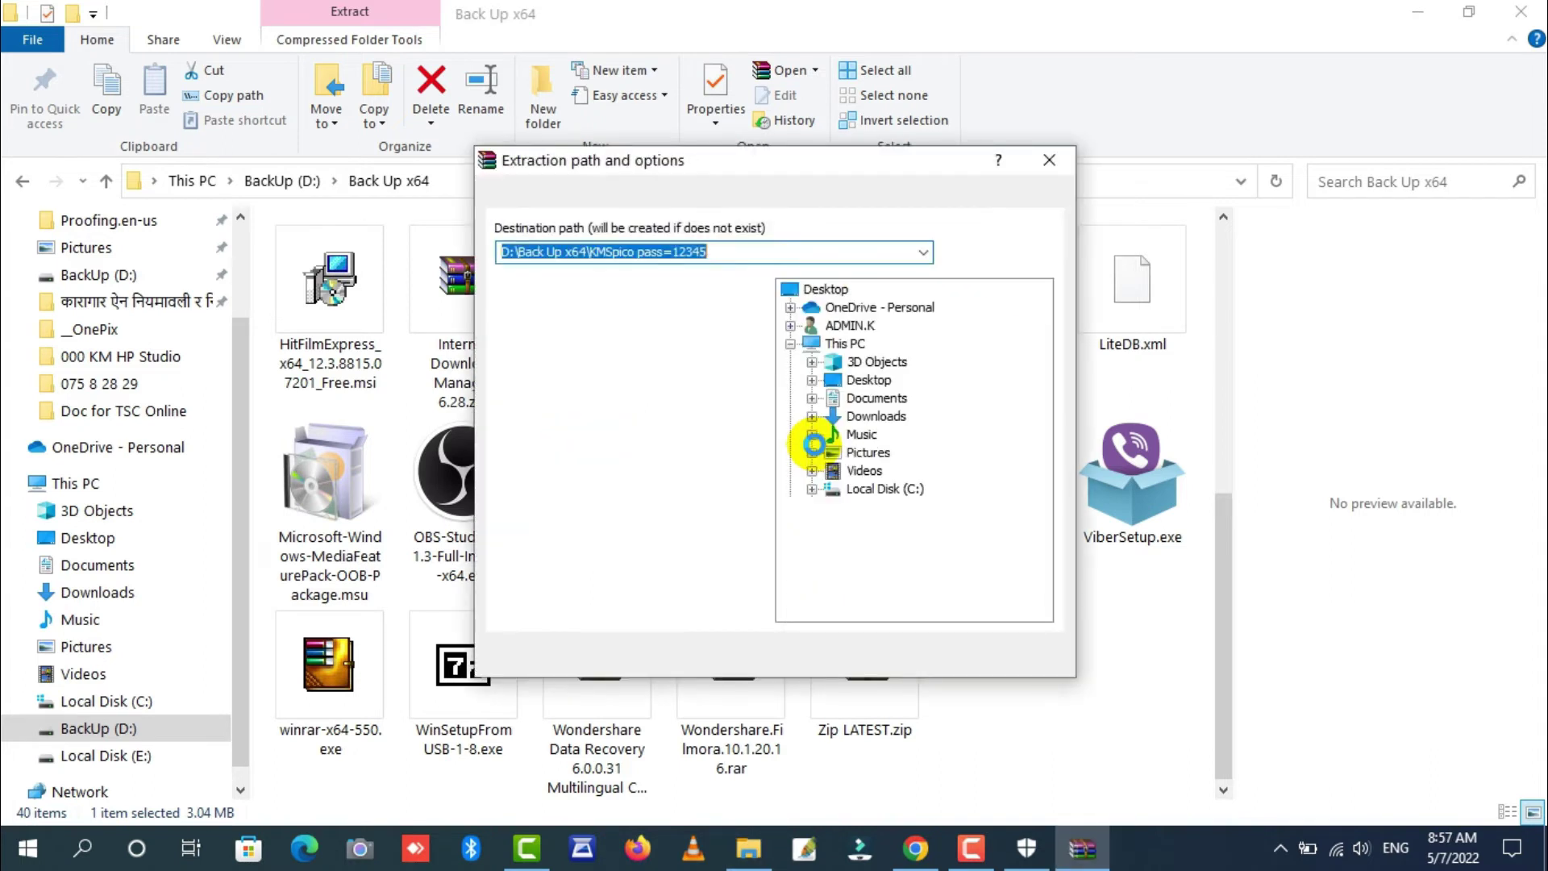
pyautogui.click(851, 660)
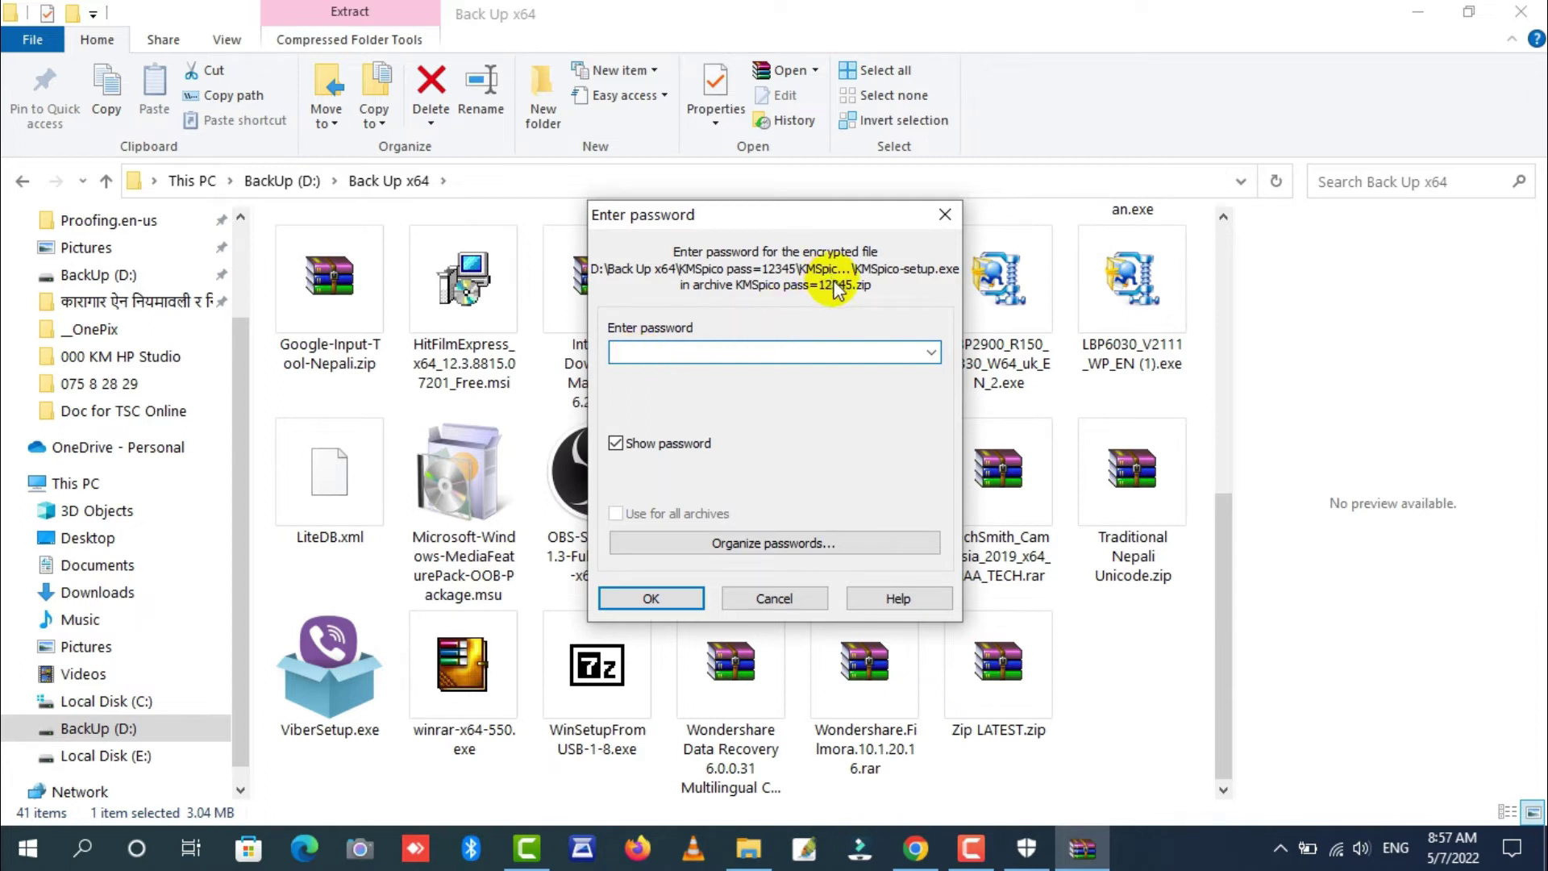
pyautogui.click(698, 345)
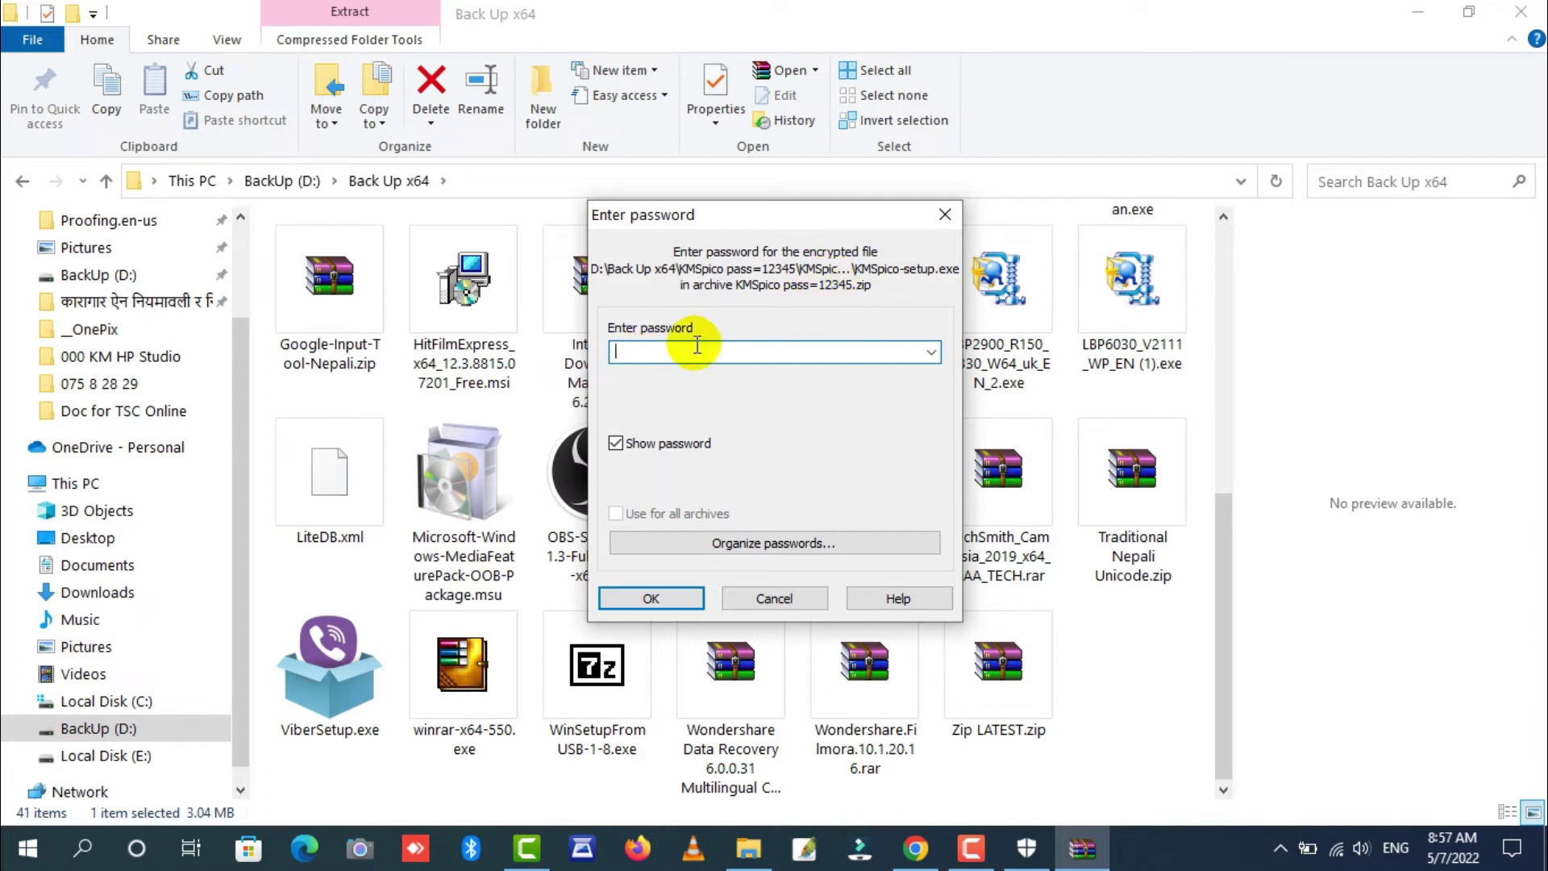
pyautogui.click(616, 444)
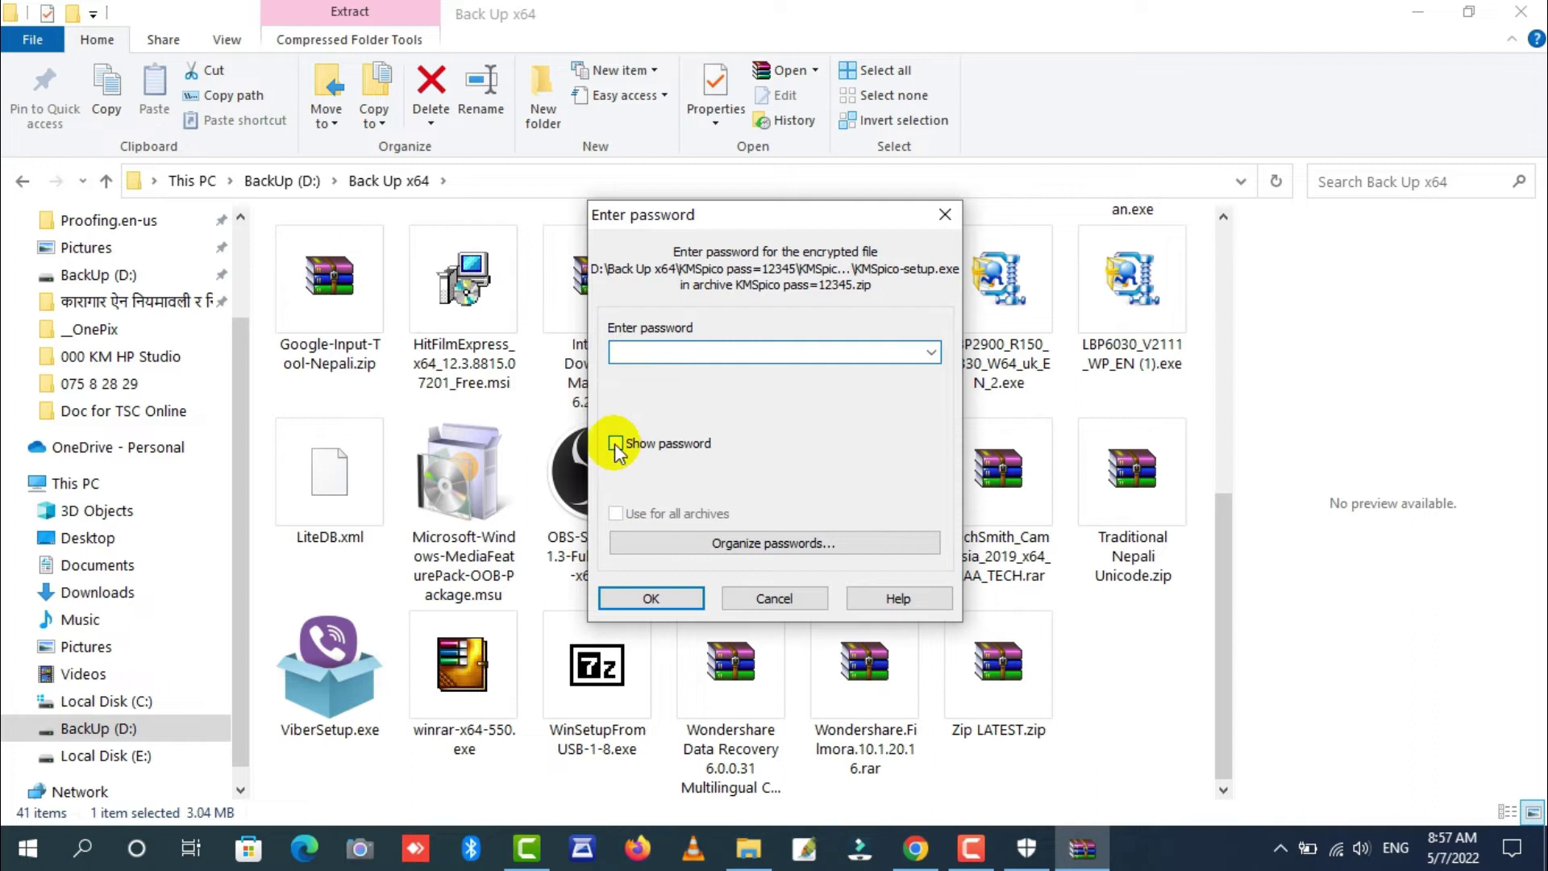
pyautogui.click(616, 444)
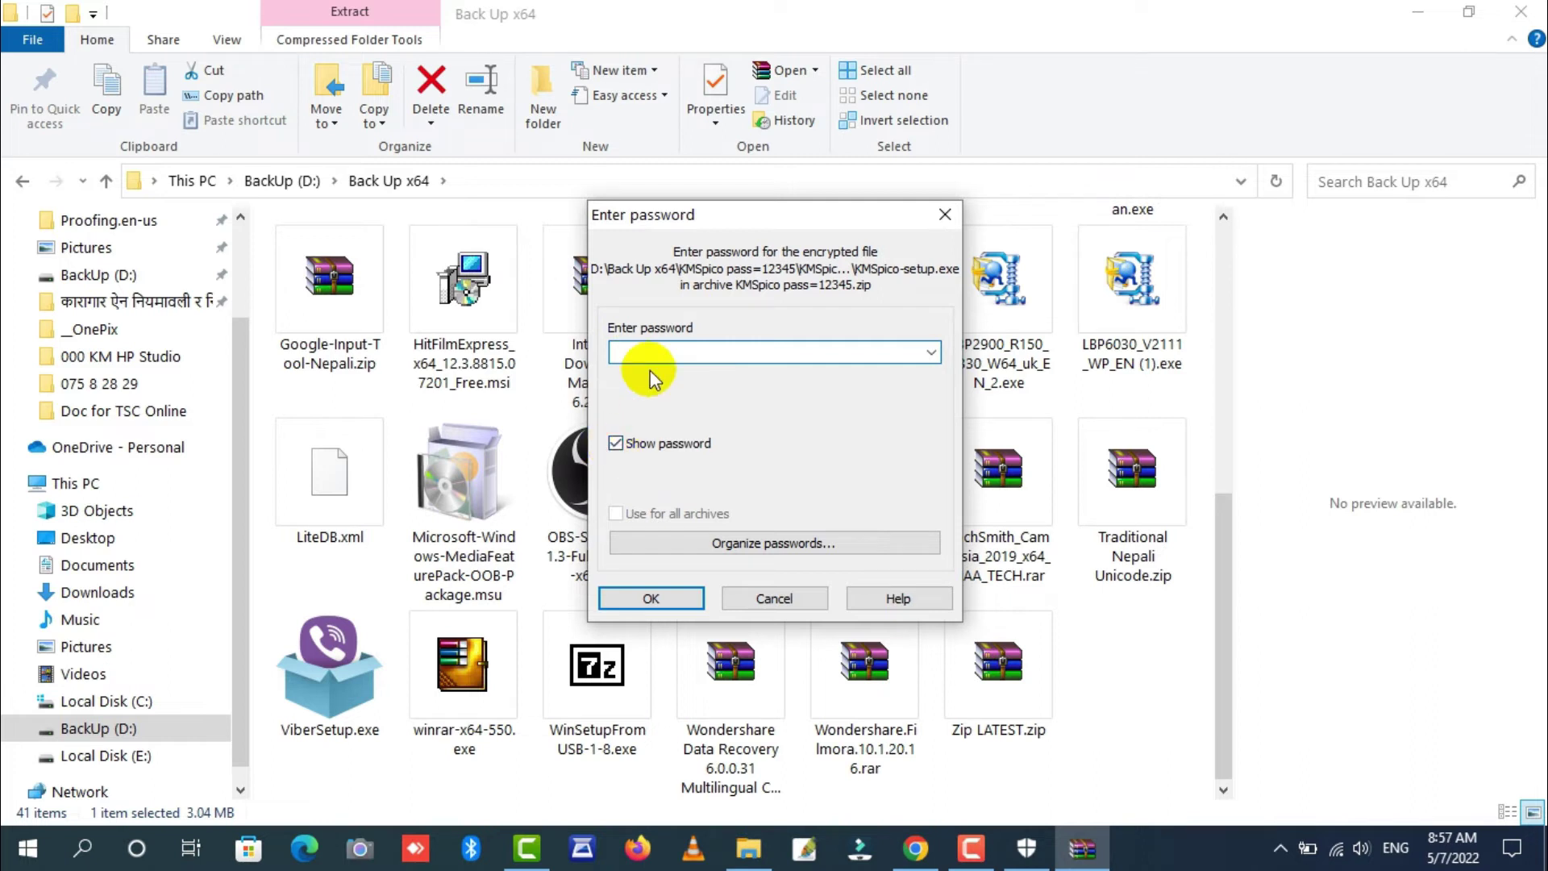
pyautogui.write('12345')
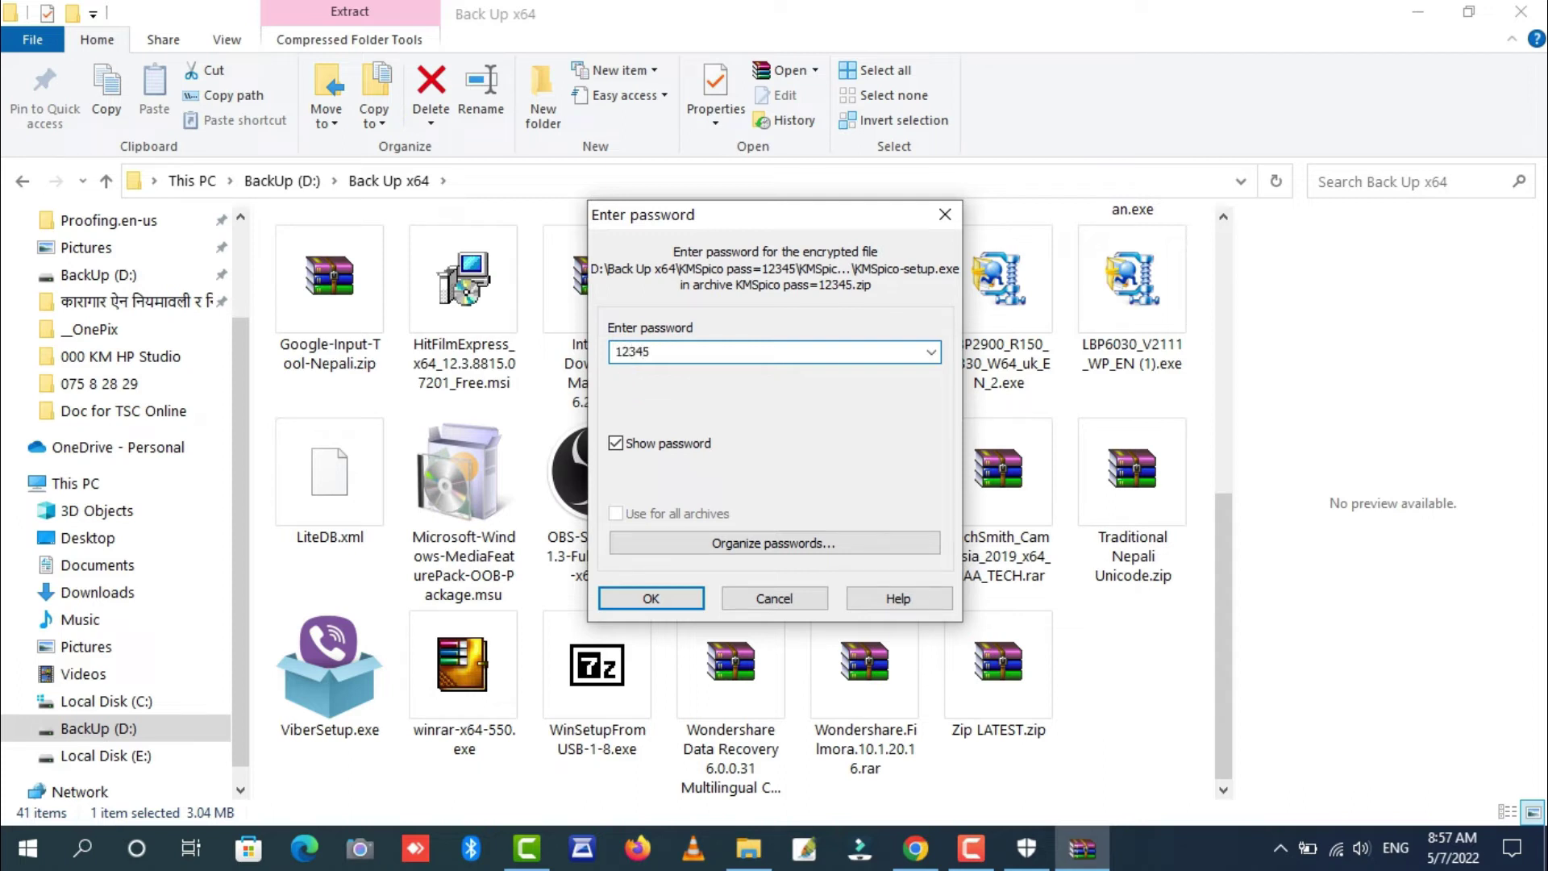
pyautogui.click(685, 602)
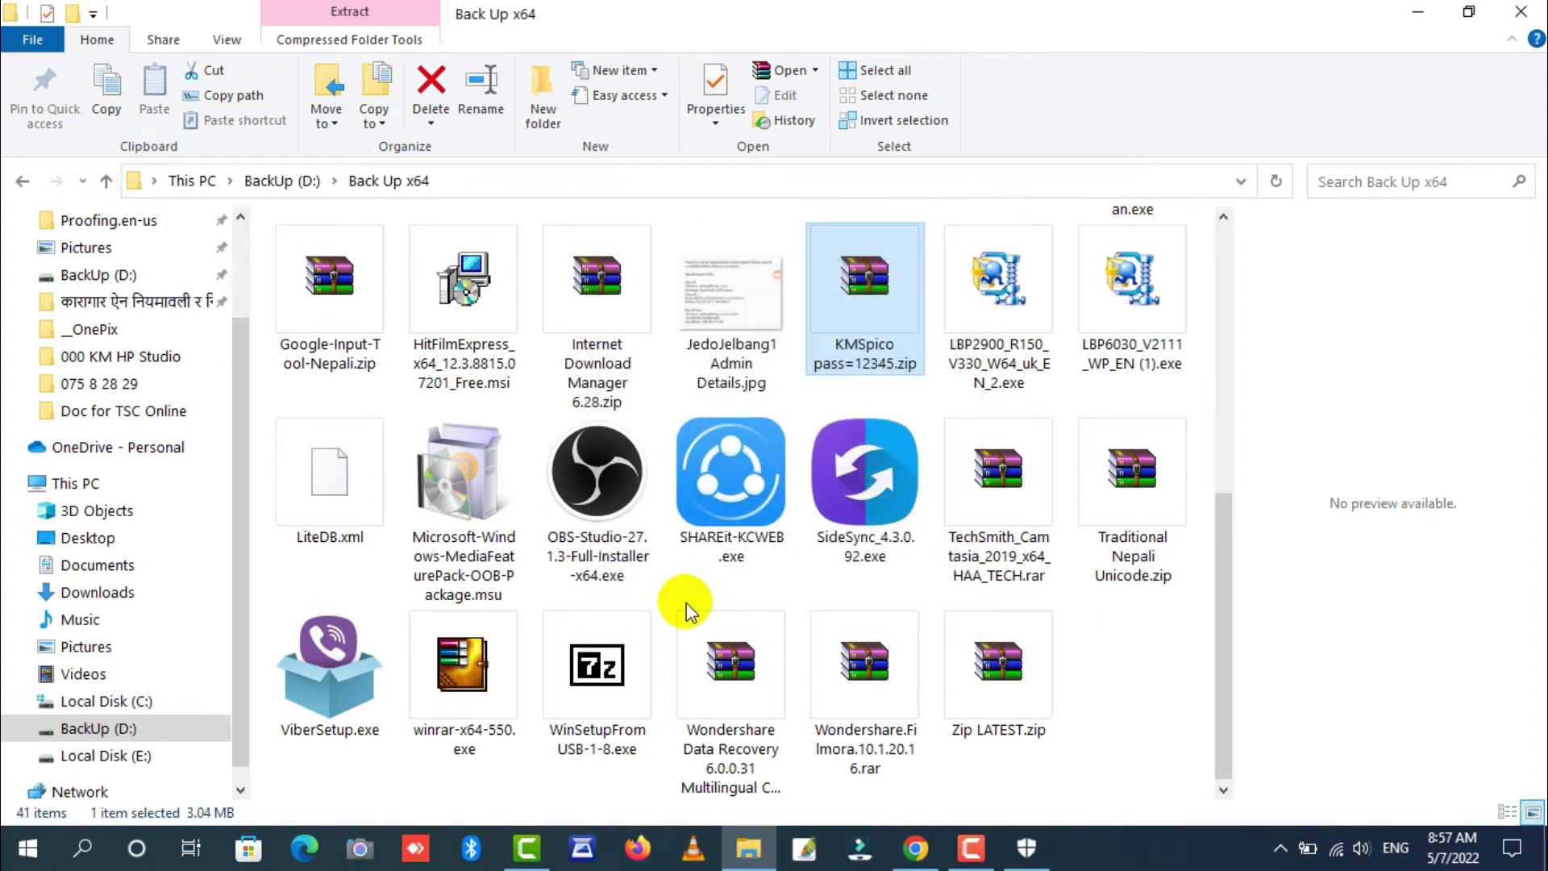
pyautogui.scroll(5, 802, 539)
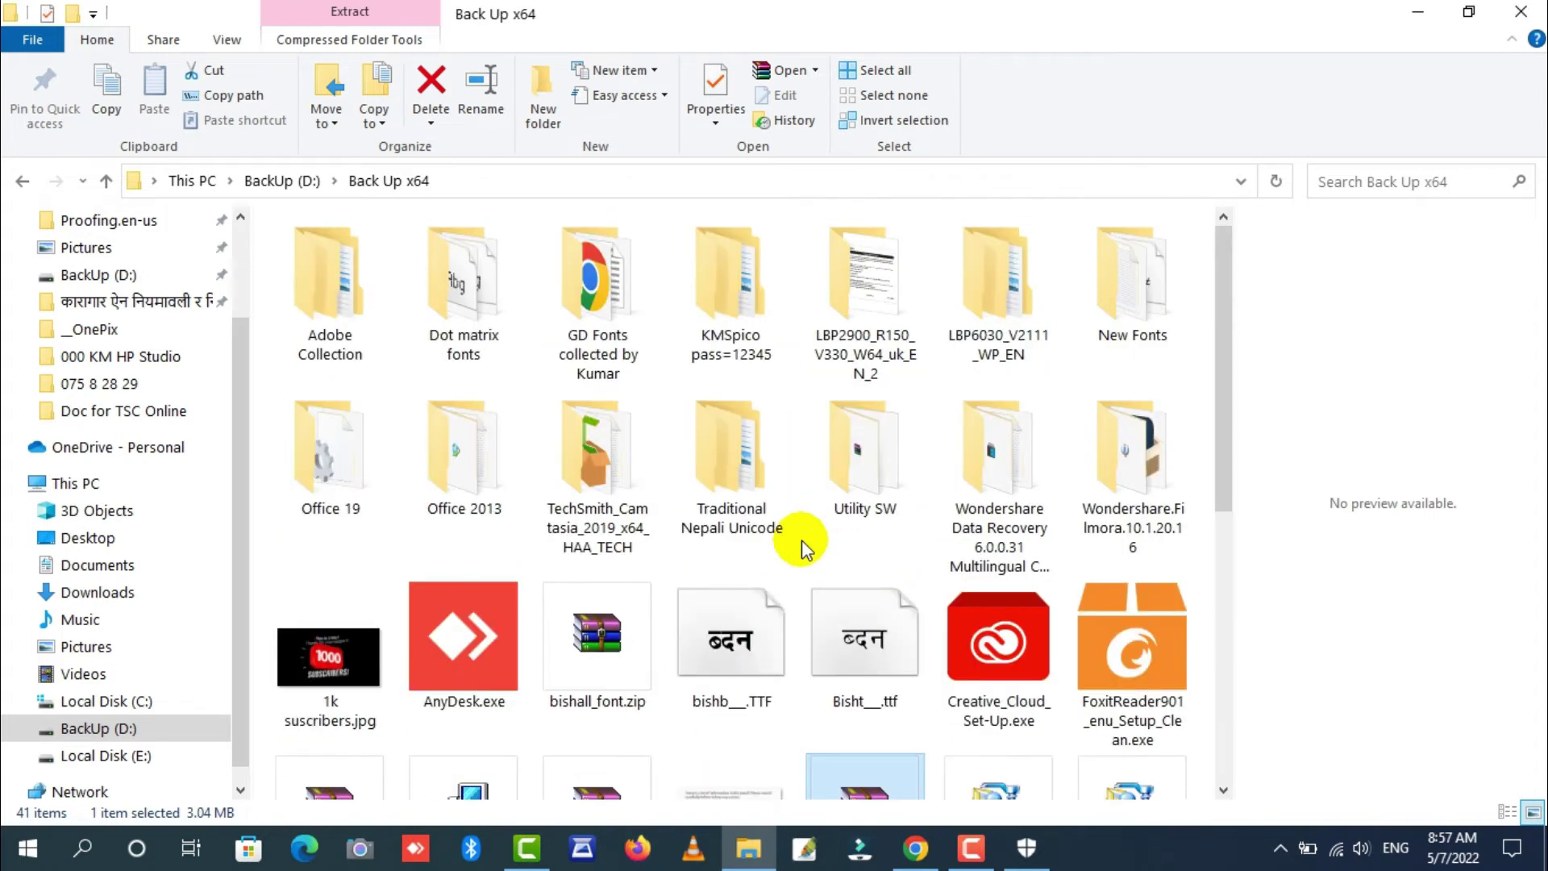
# Open KMSpico > KMSpico Activator and run KMSpico-setup.exe as administrator.
pyautogui.click(754, 328)
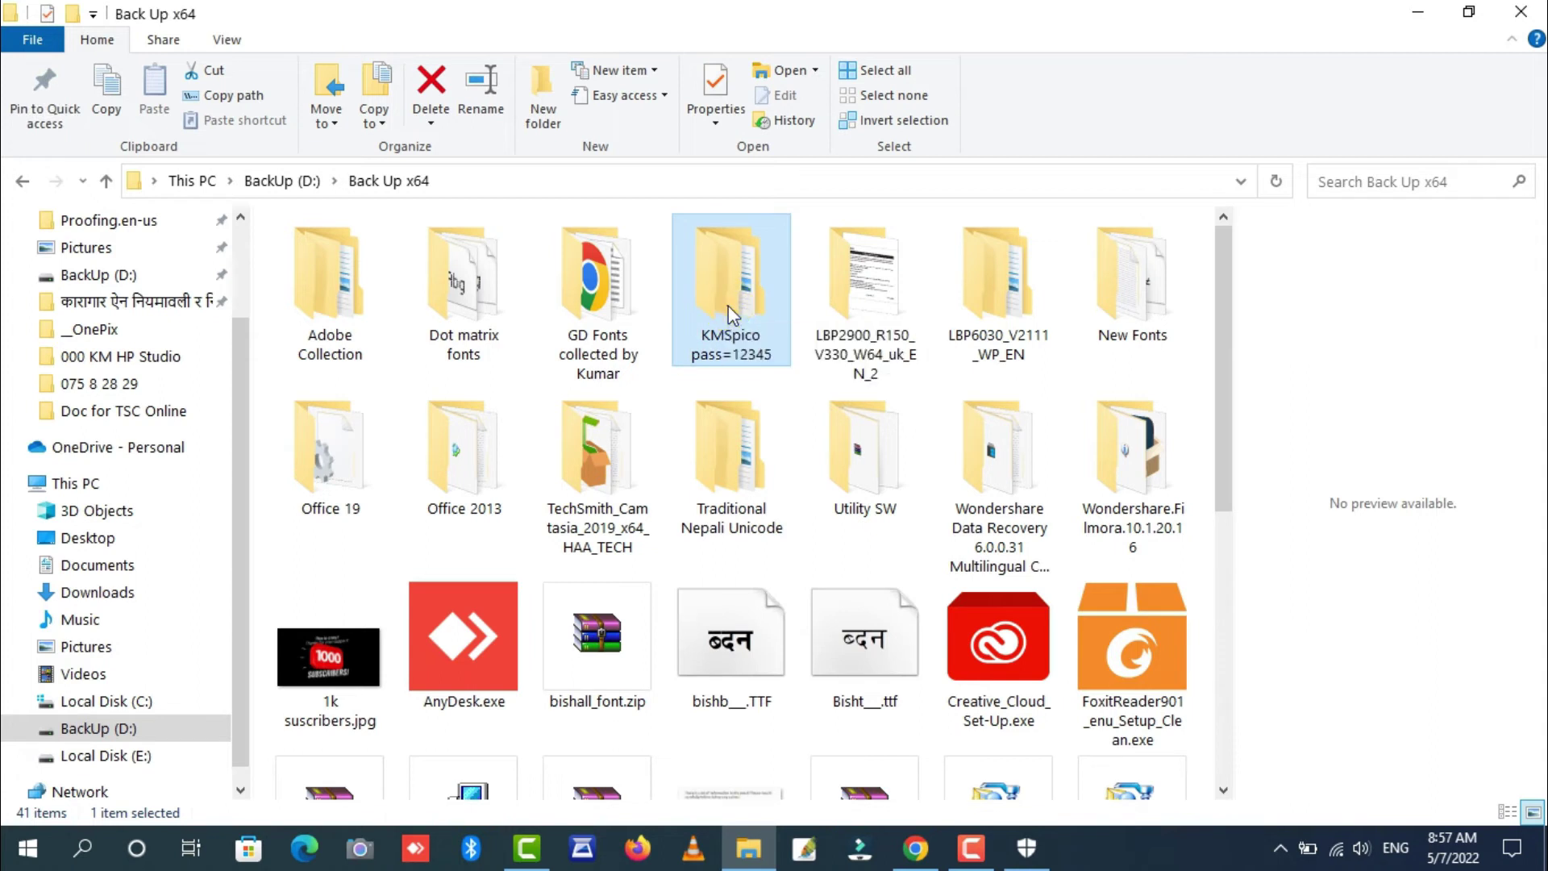
pyautogui.doubleClick(728, 304)
pyautogui.doubleClick(376, 265)
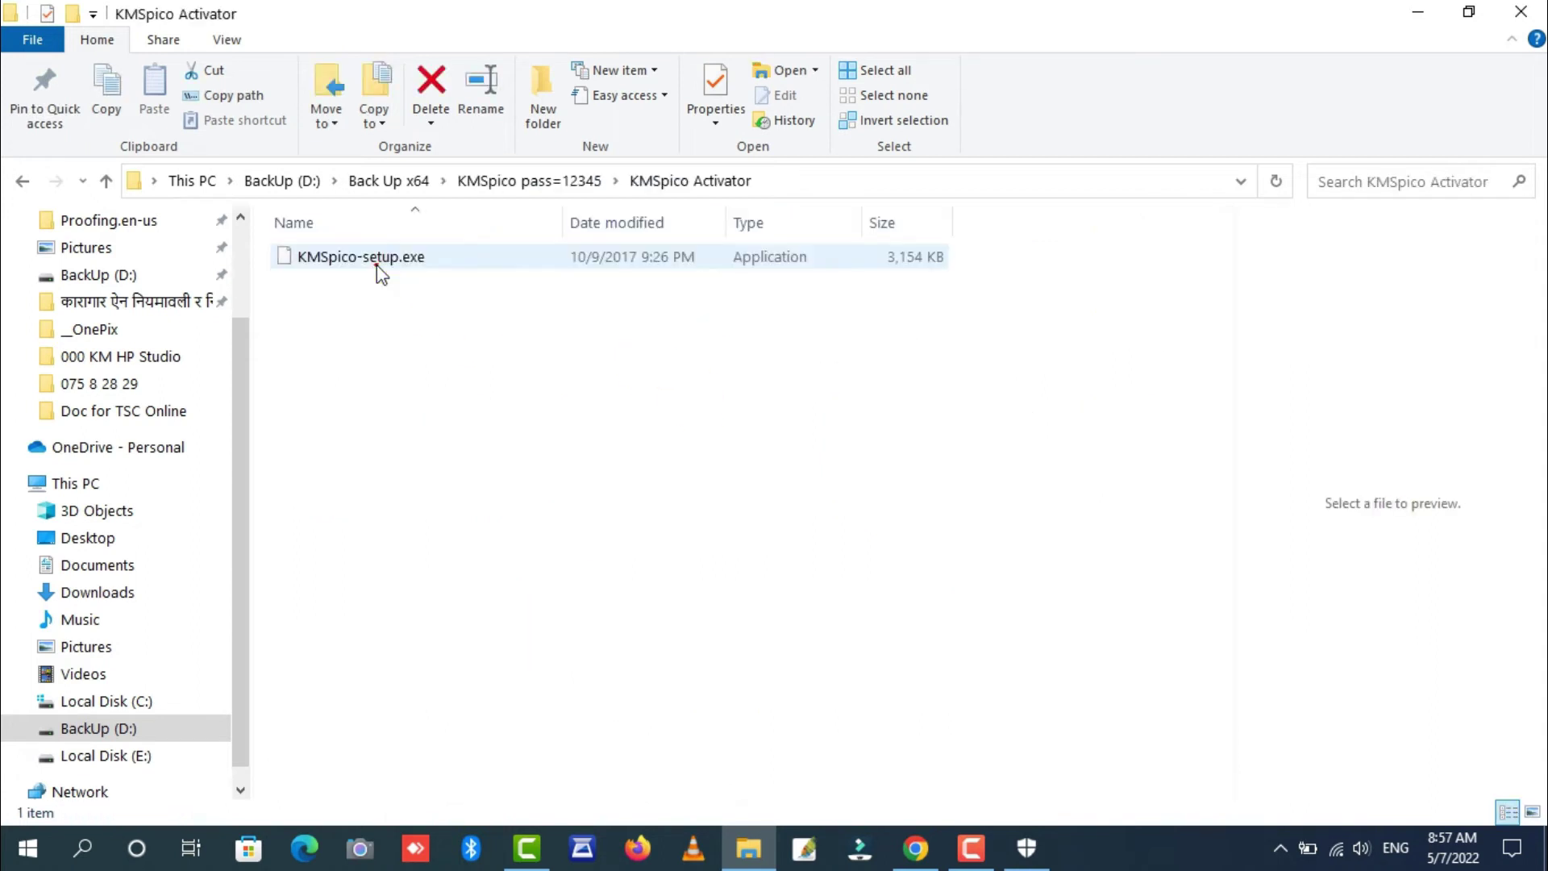
pyautogui.doubleClick(337, 257)
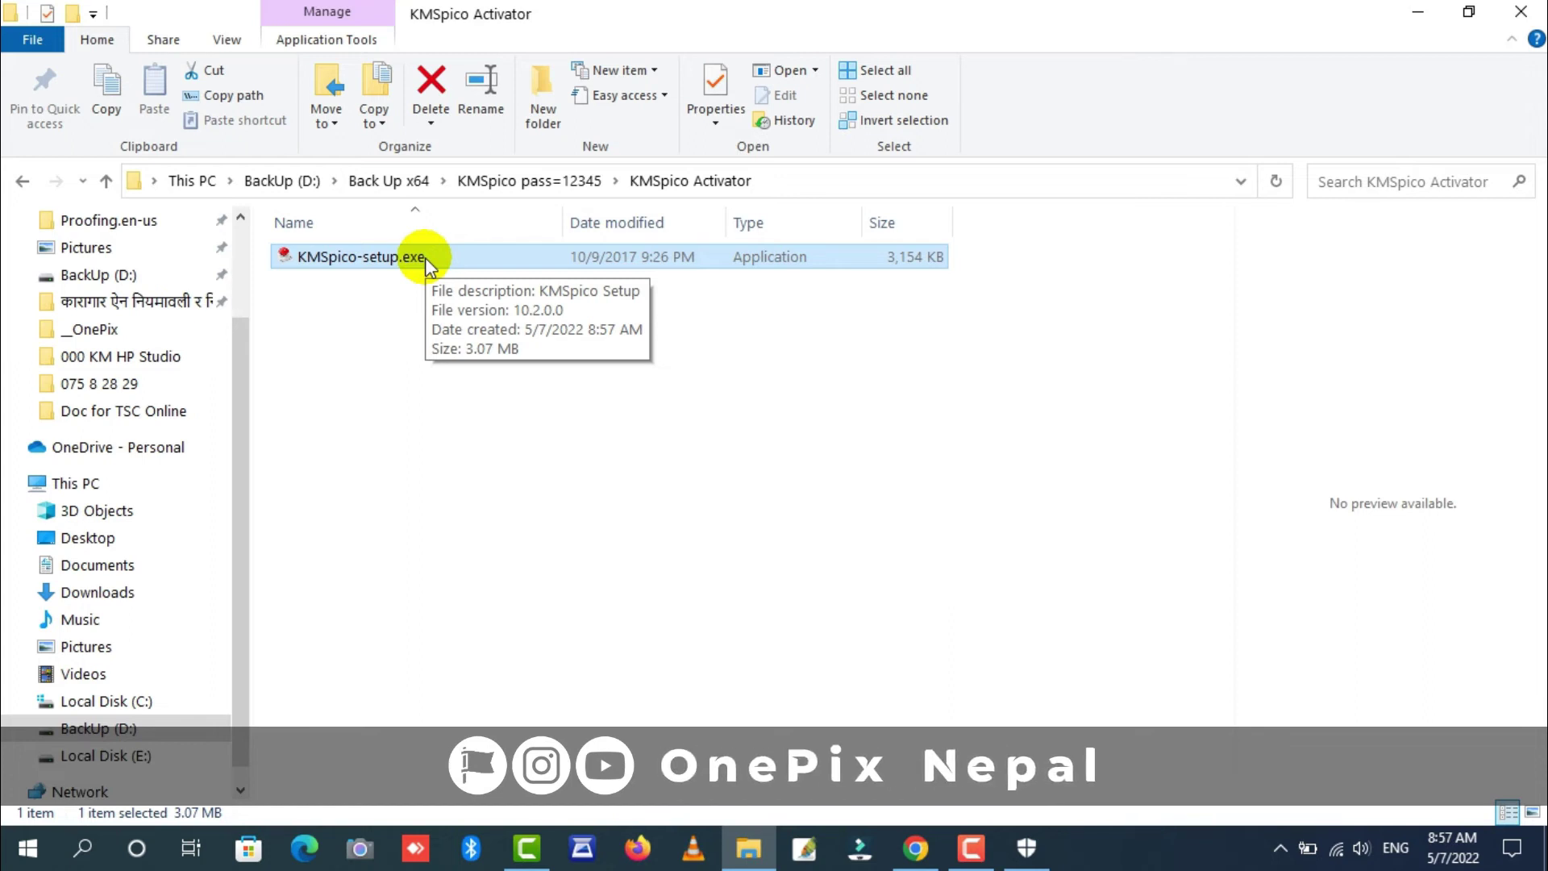
pyautogui.rightClick(424, 258)
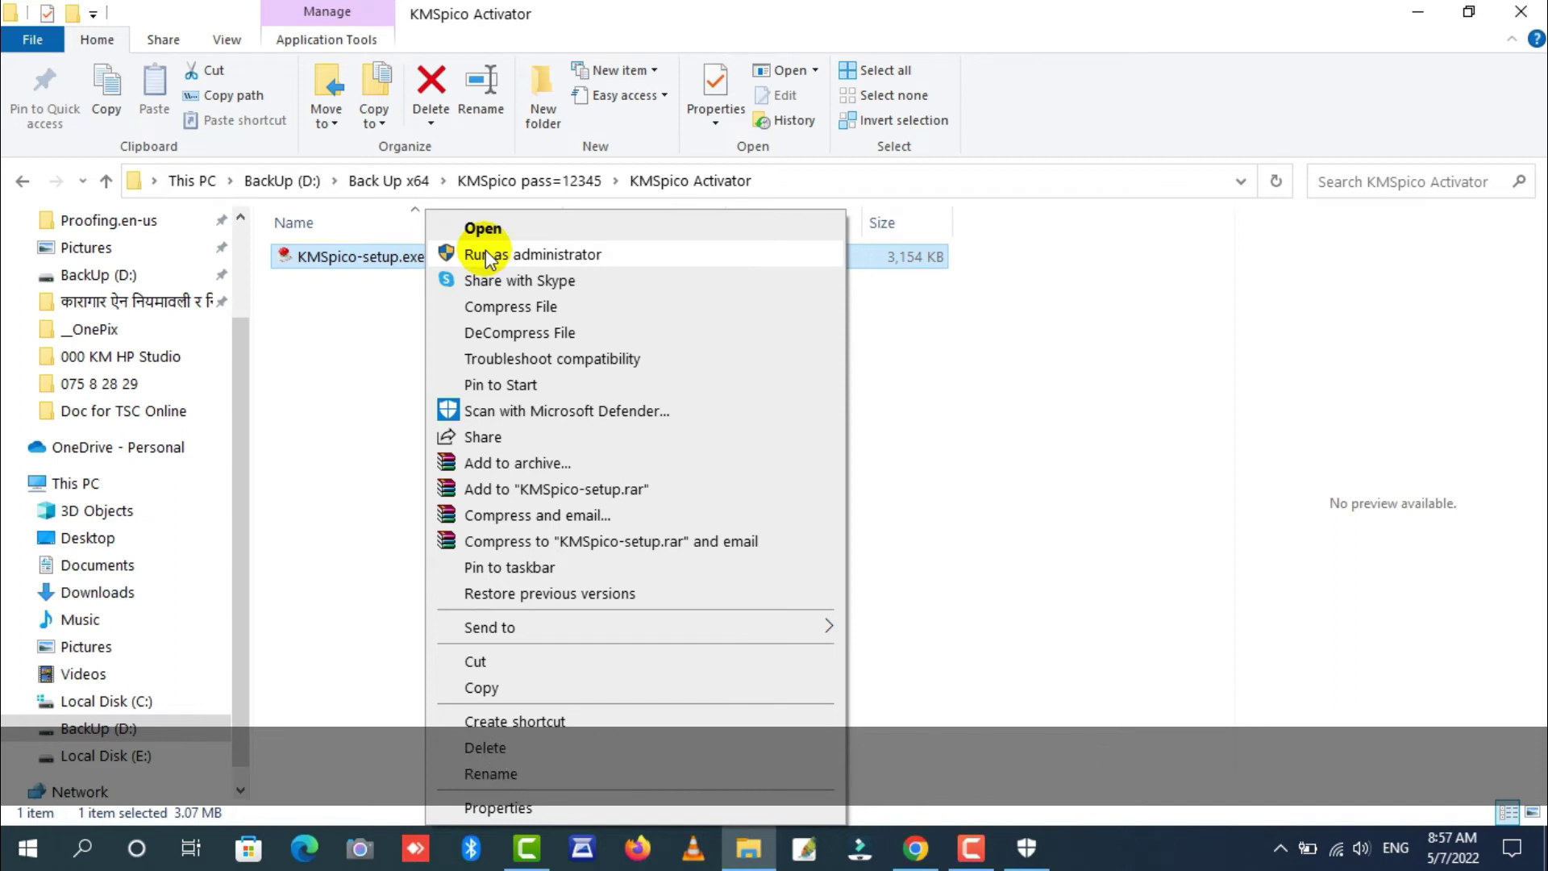
pyautogui.click(346, 321)
pyautogui.rightClick(352, 258)
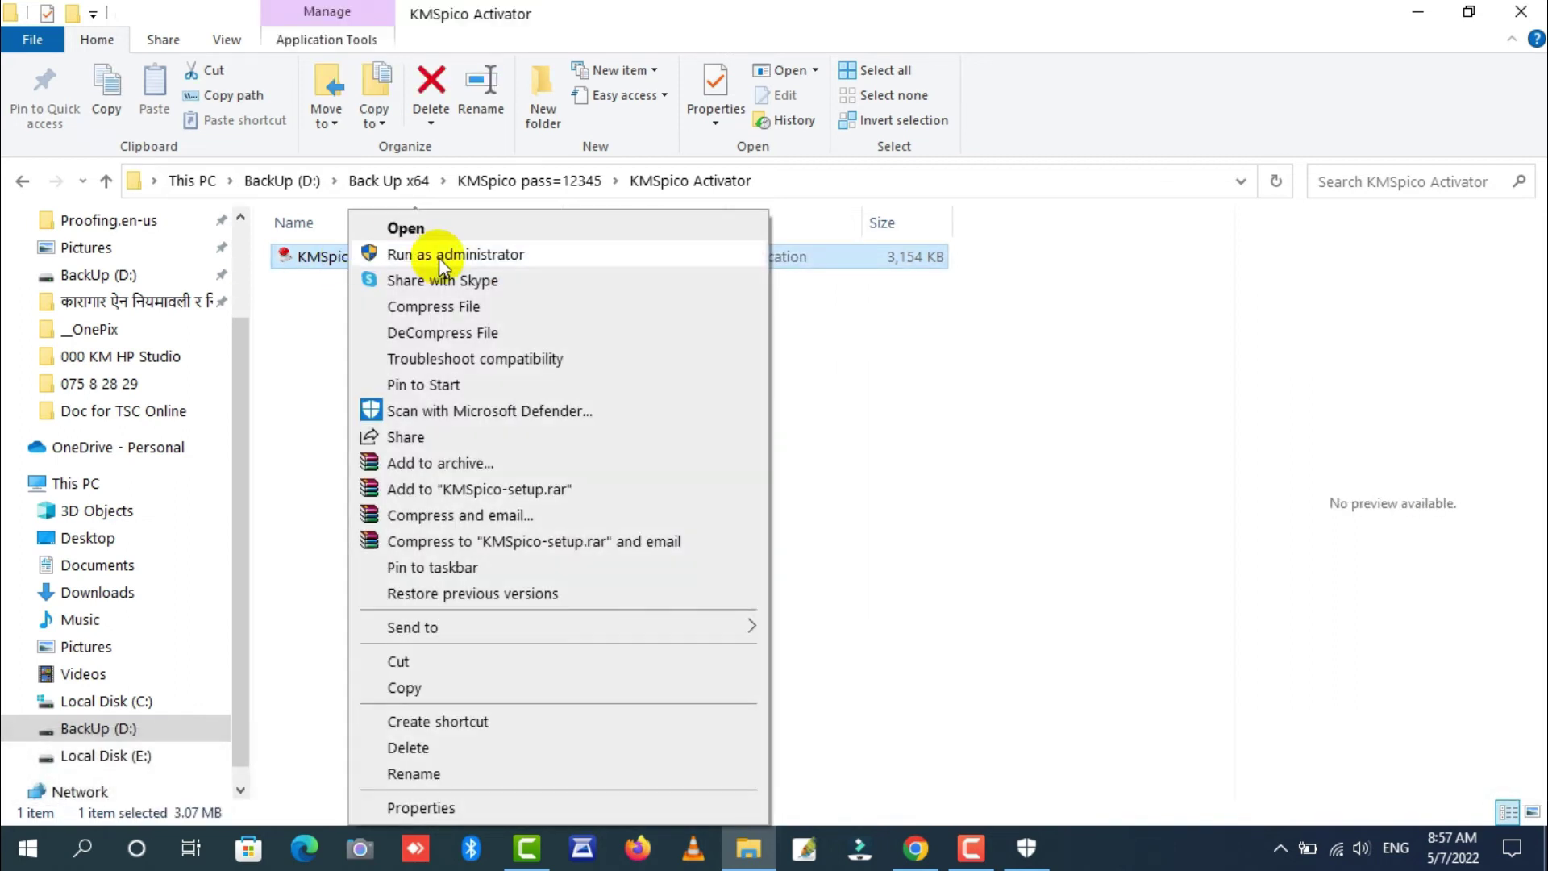
pyautogui.click(444, 155)
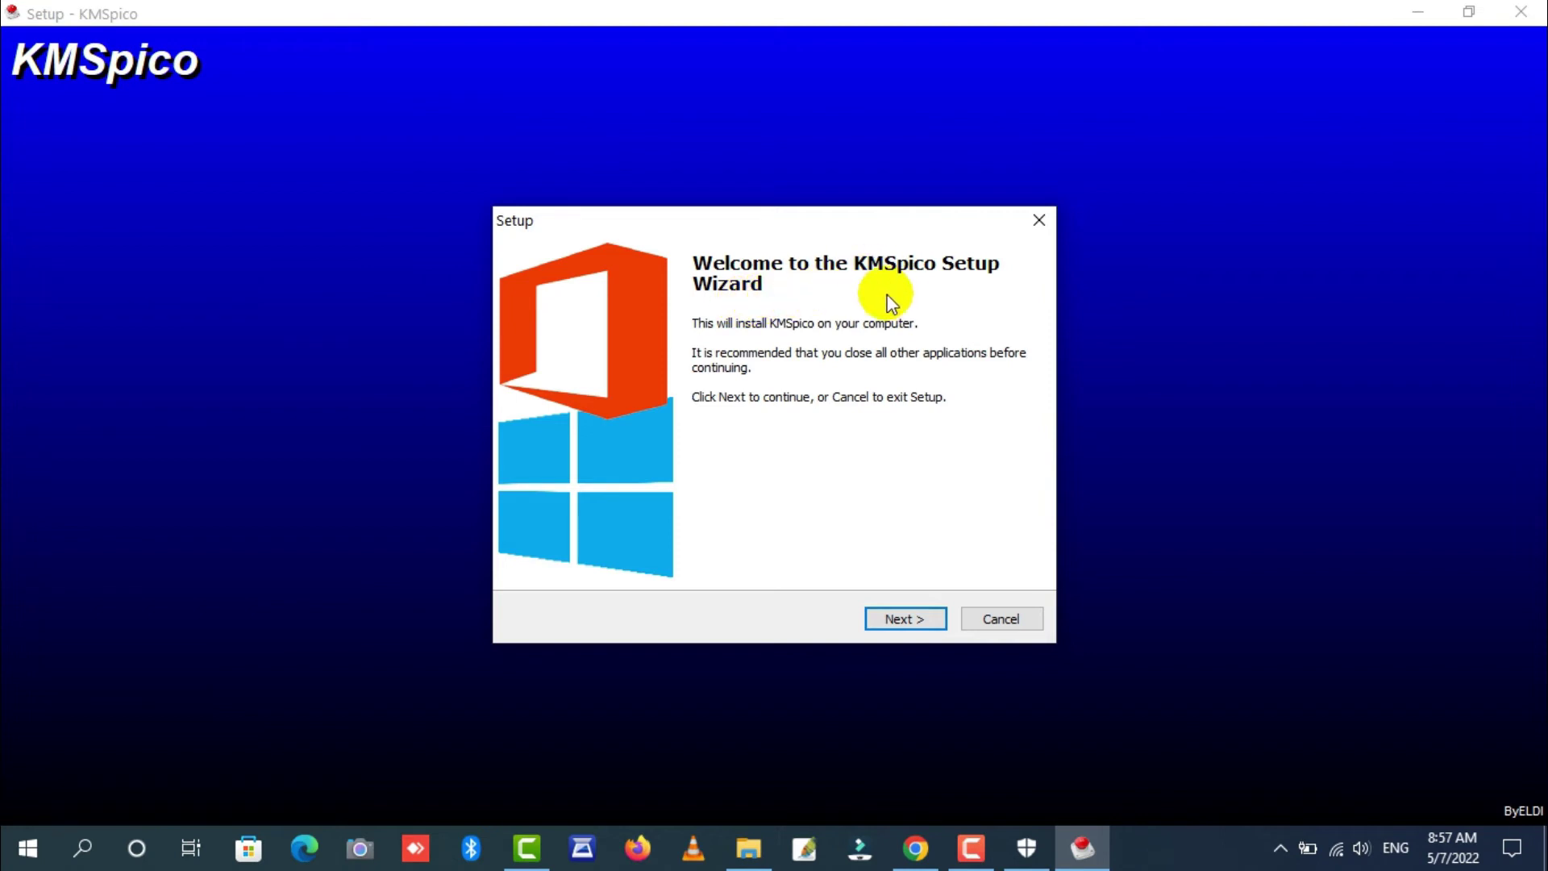
# Move past the KMSpico Setup welcome page and accept the license agreement.
pyautogui.click(905, 621)
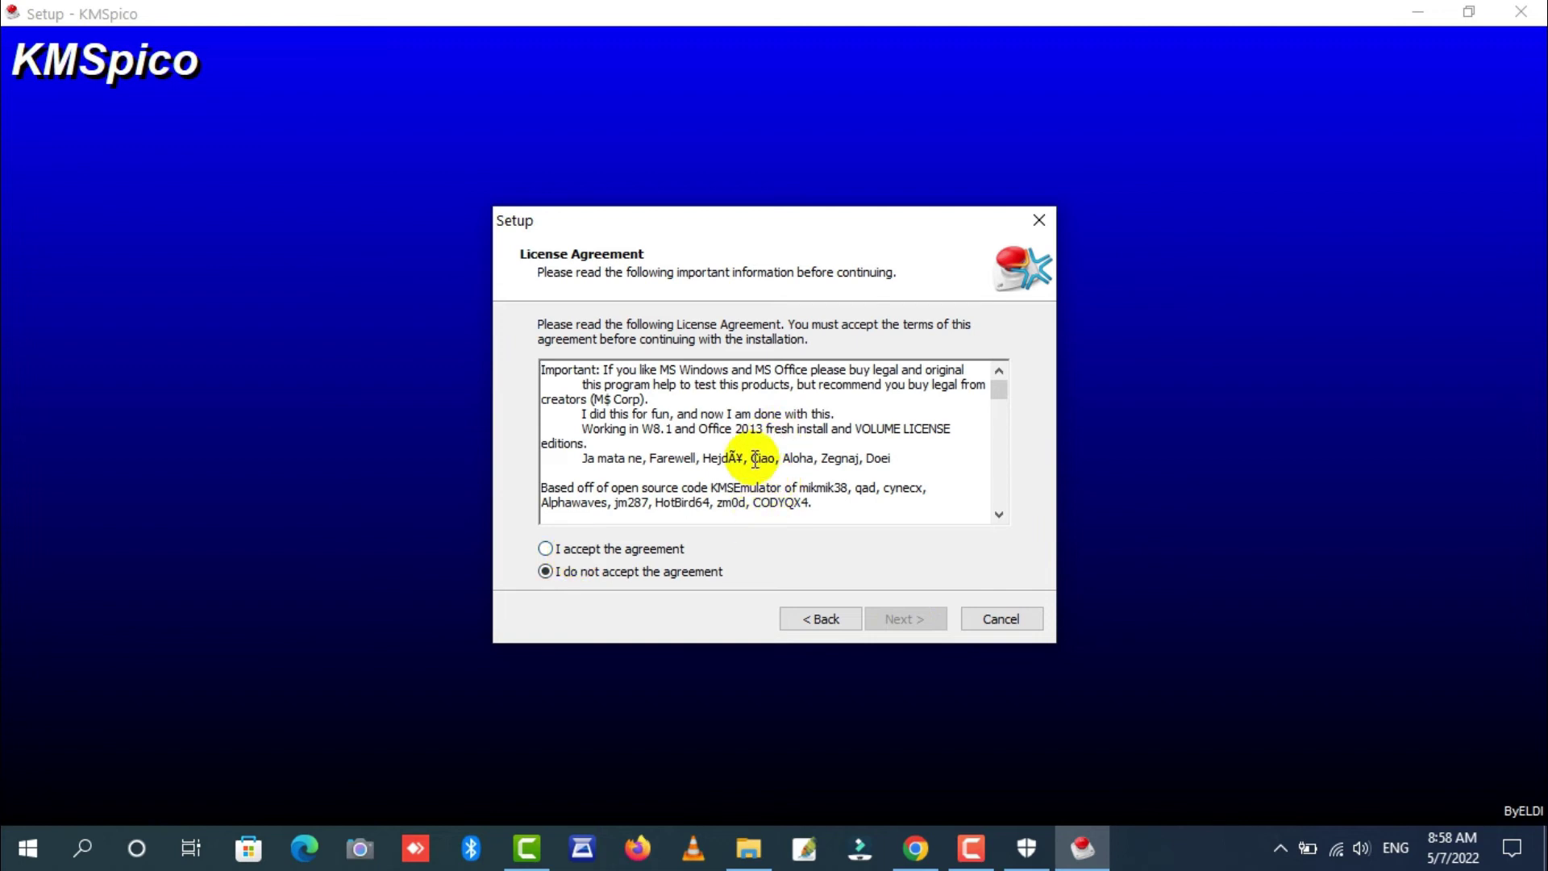
pyautogui.scroll(-8, 756, 457)
pyautogui.moveTo(1000, 411); pyautogui.dragTo(1009, 546)
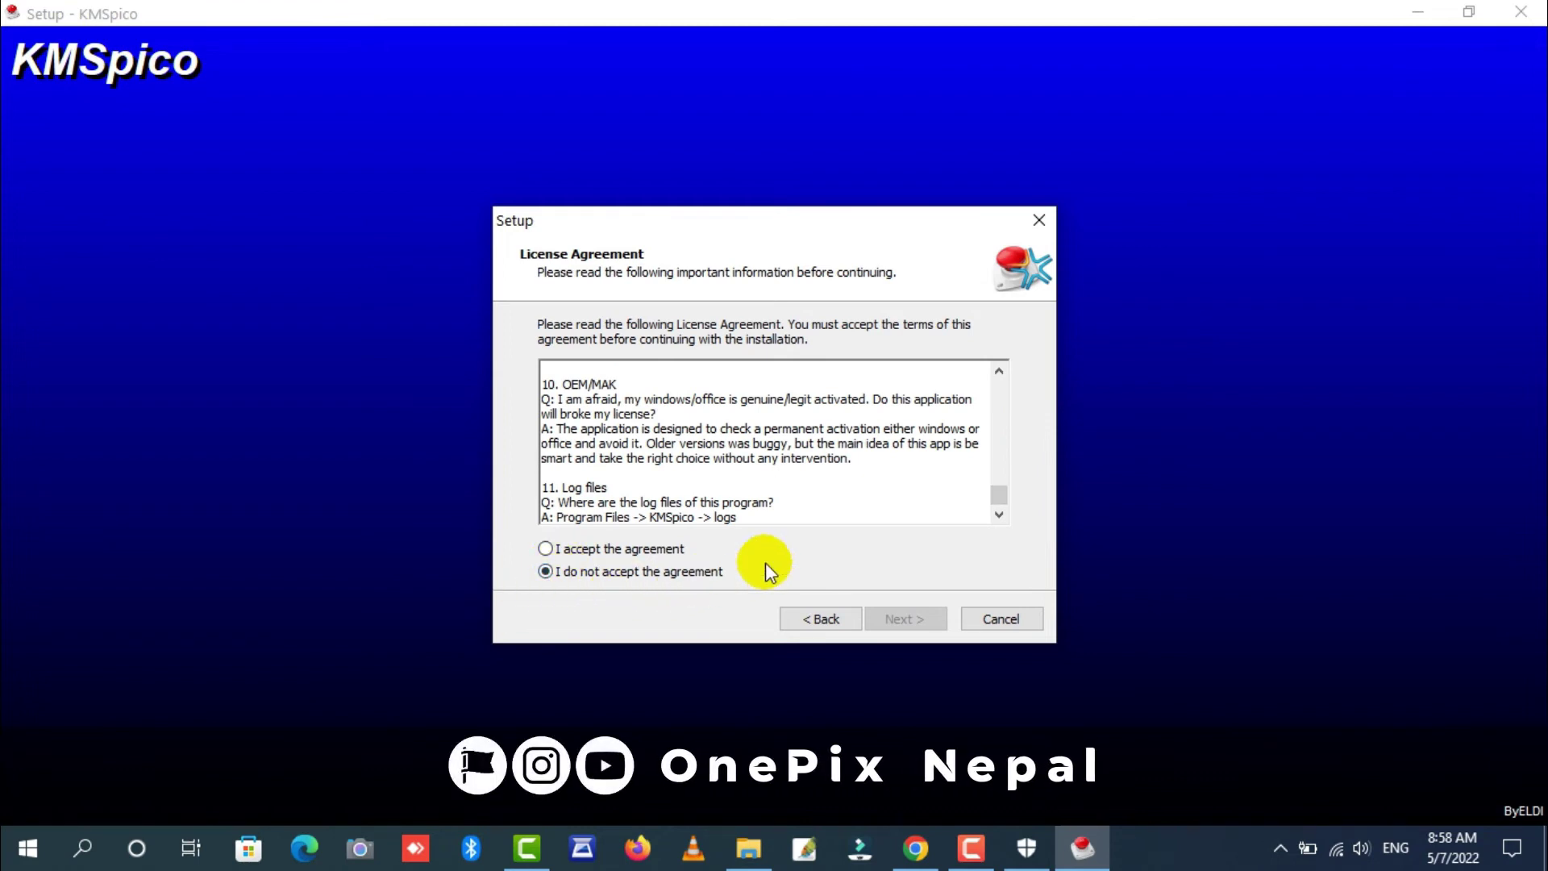
pyautogui.click(565, 550)
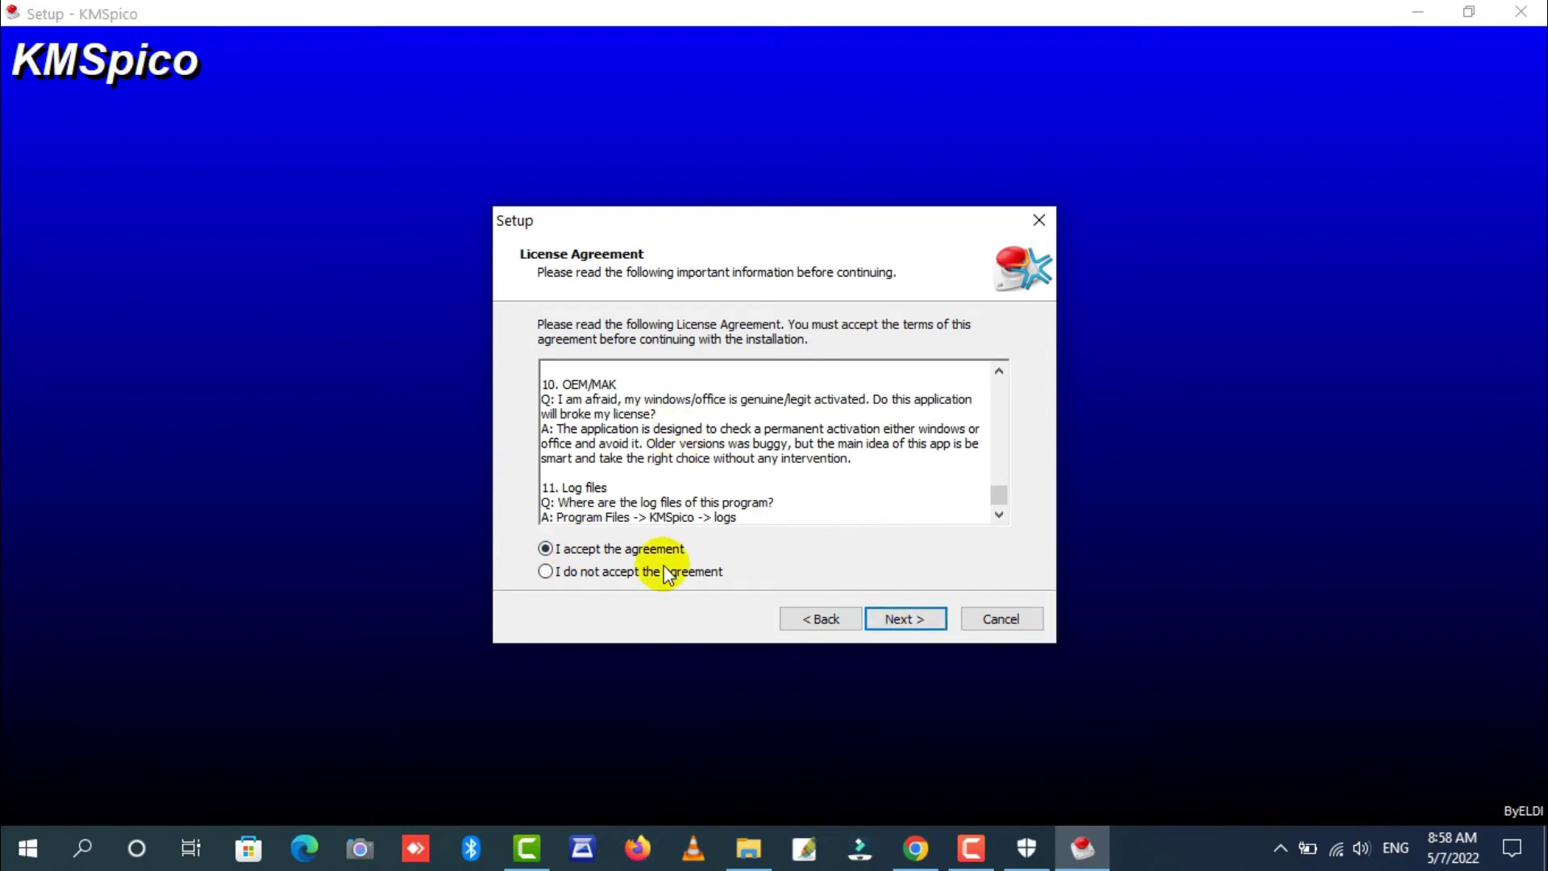
pyautogui.scroll(4, 693, 459)
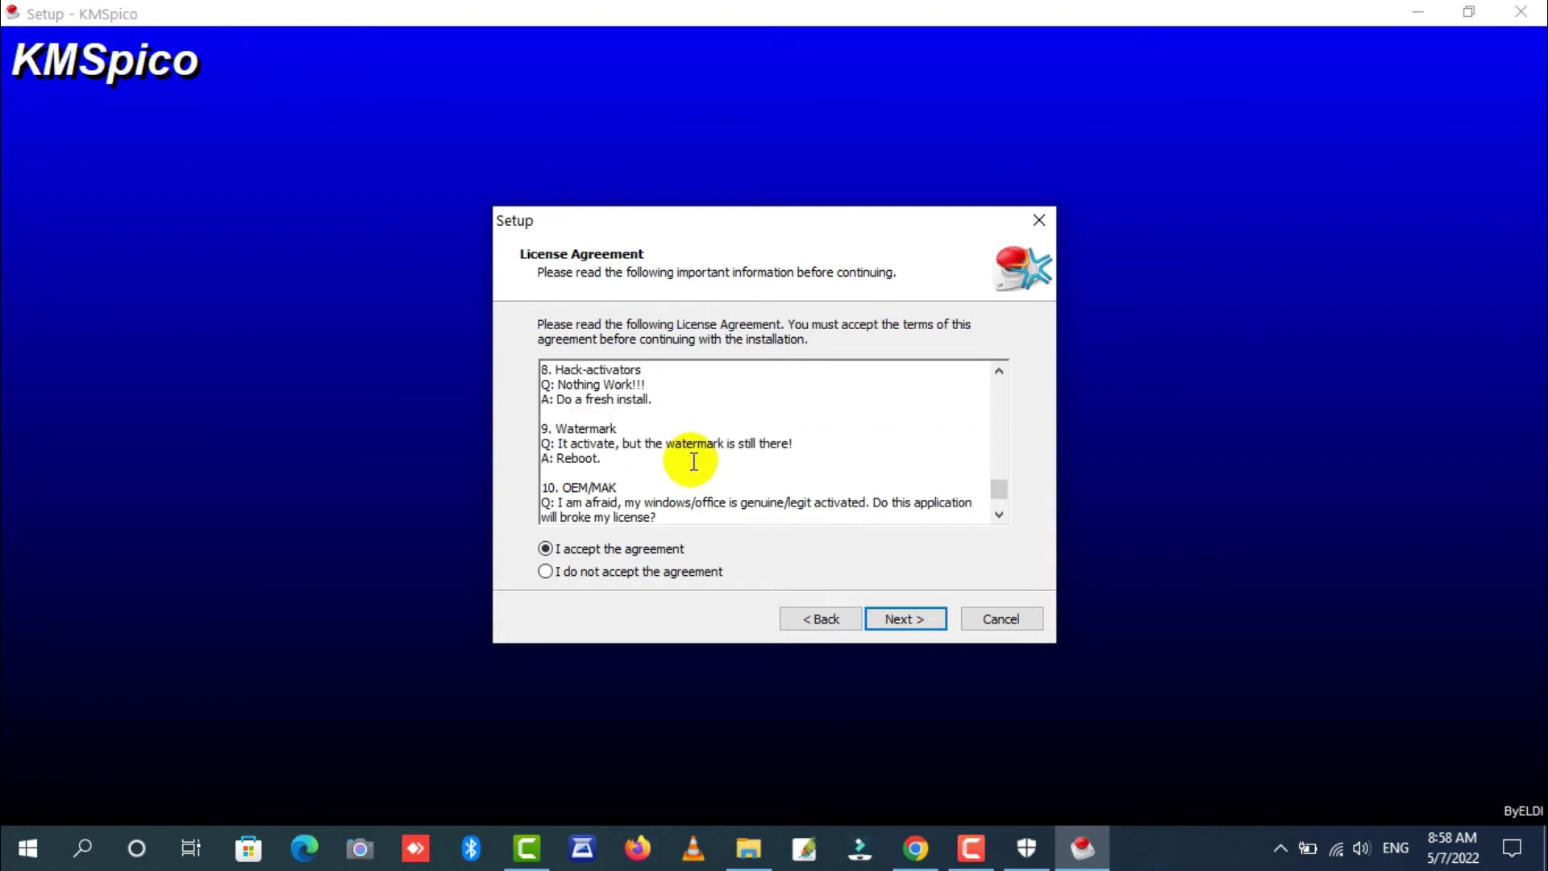
pyautogui.scroll(-4, 694, 459)
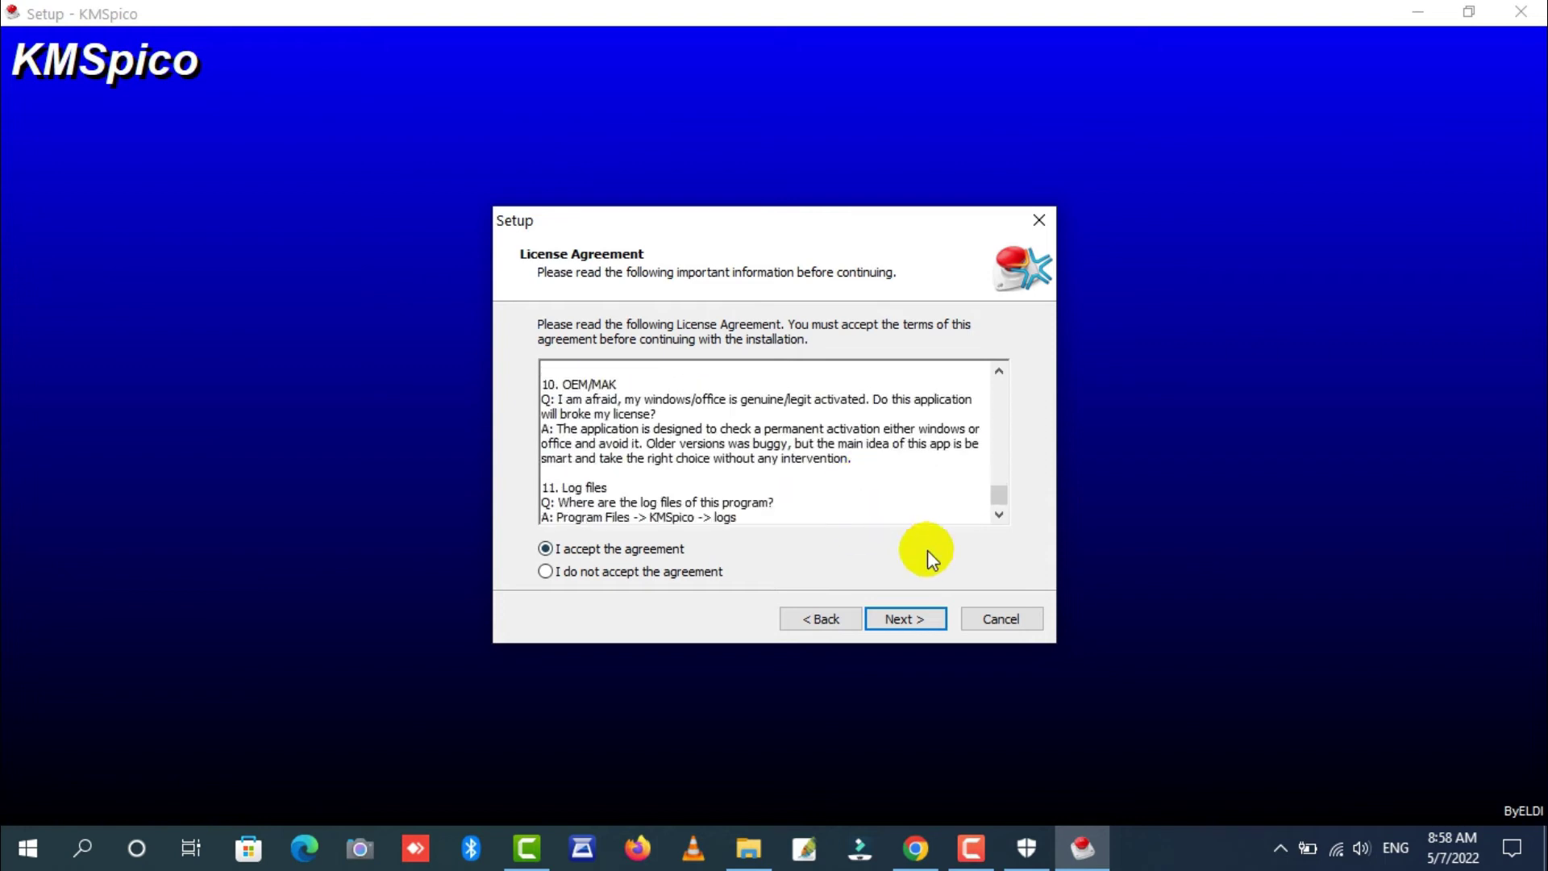
# Keep the default C:\Program Files\KMSpico and Start Menu folders and install KMSpico.
pyautogui.click(913, 621)
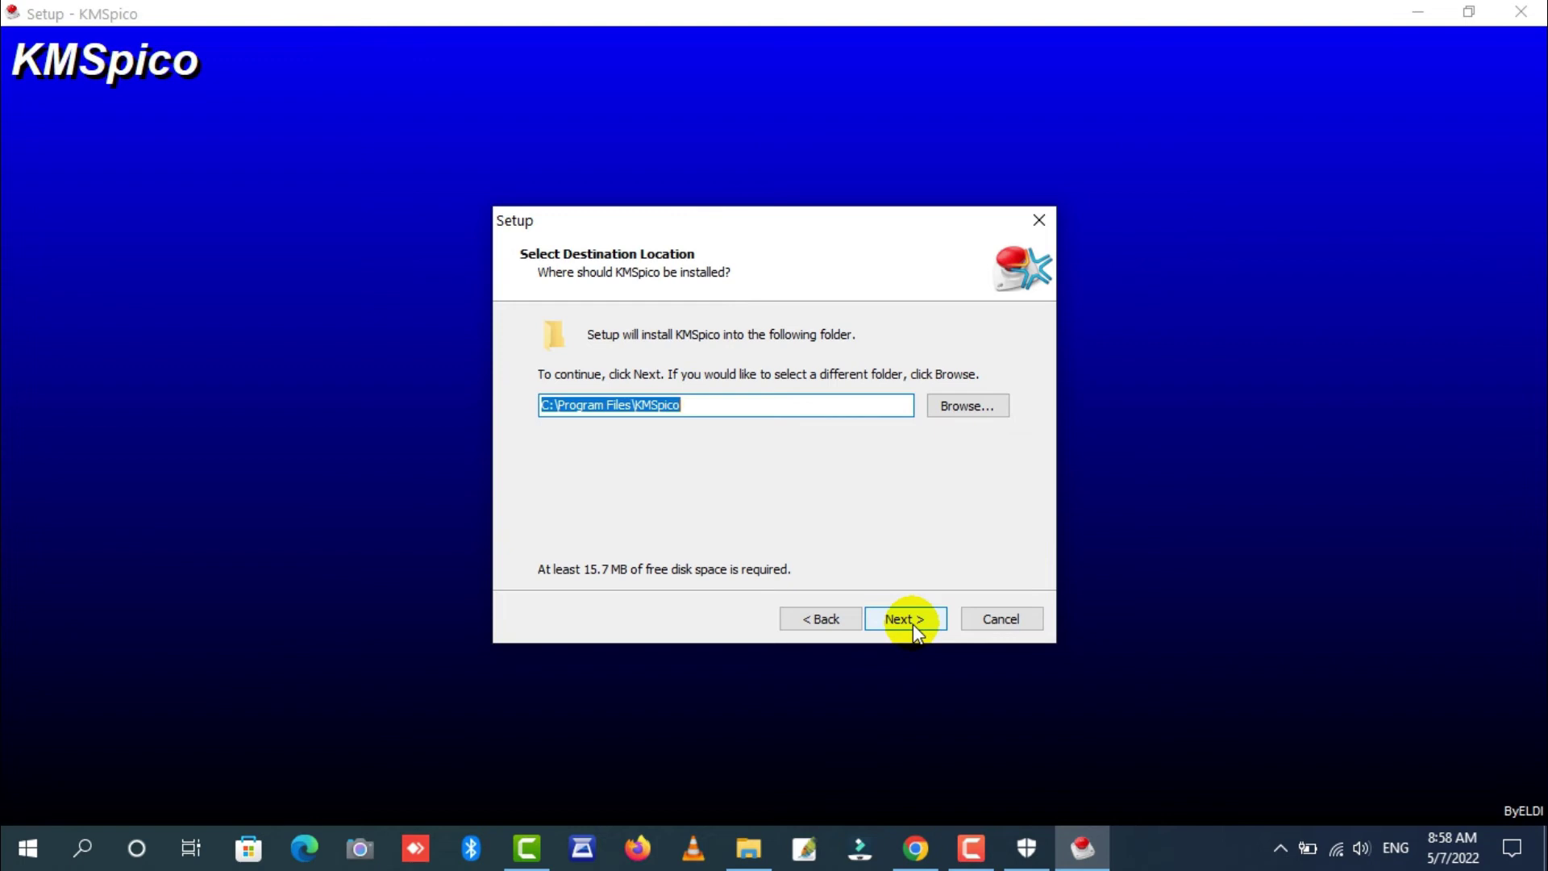
pyautogui.click(912, 623)
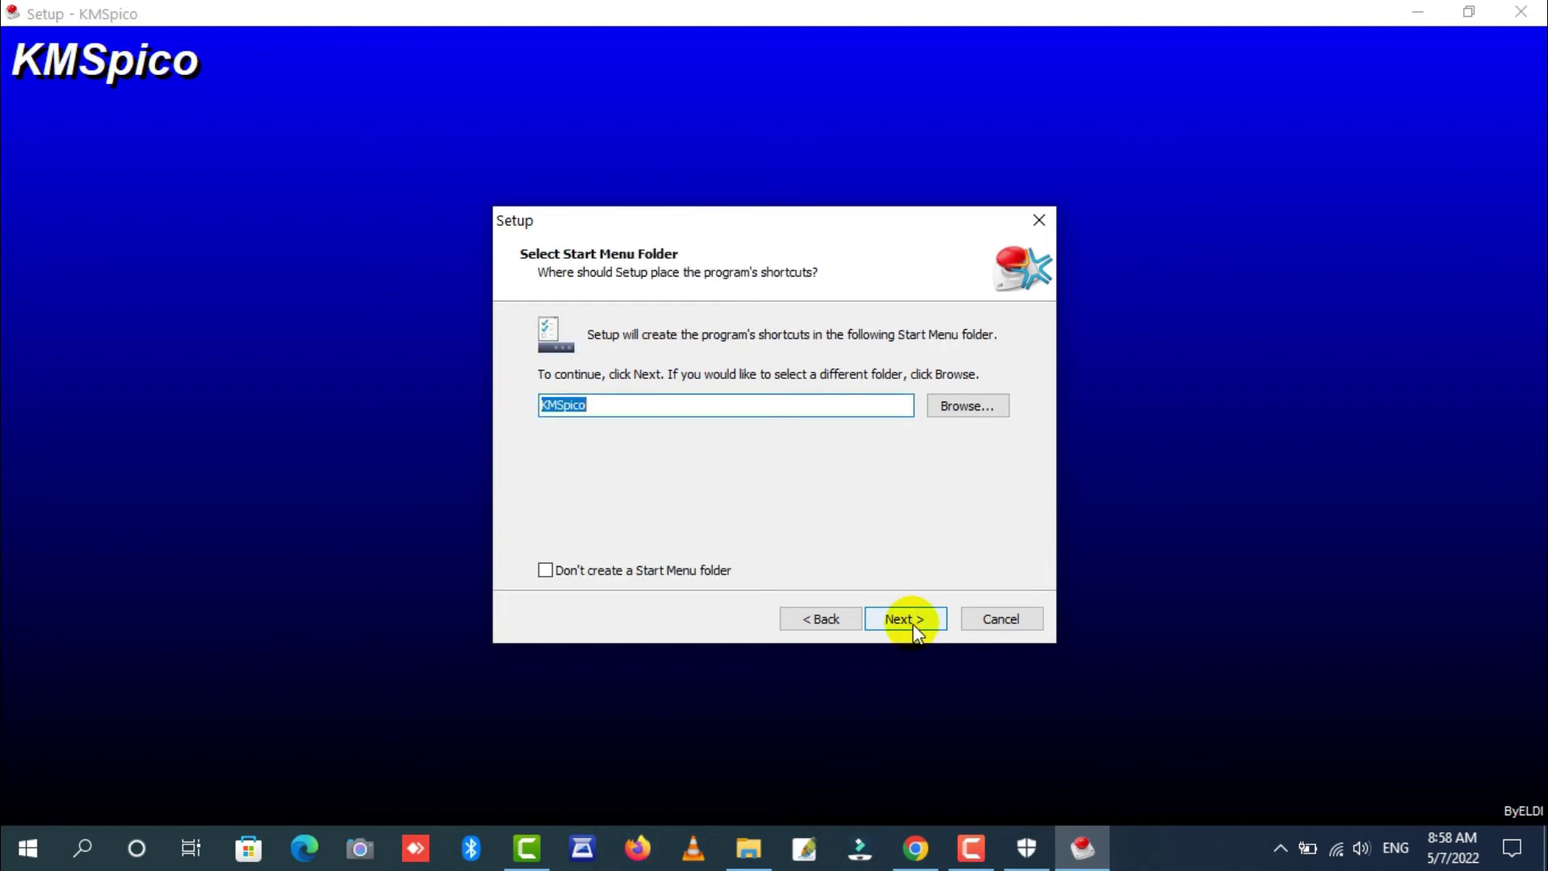
pyautogui.click(913, 624)
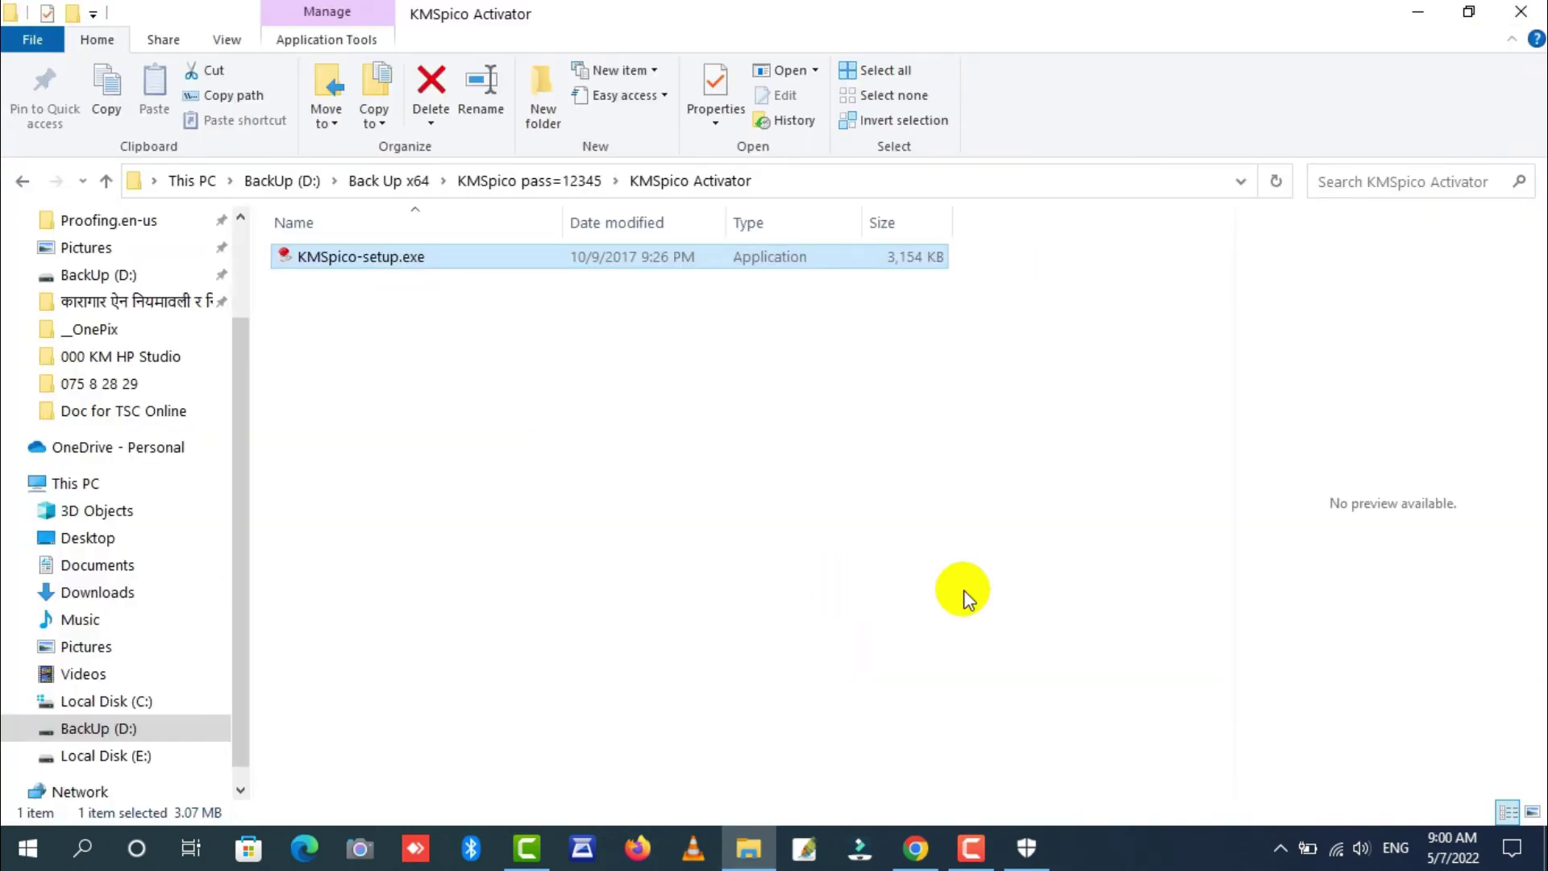
# Close File Explorer and refresh the desktop twice.
pyautogui.click(1516, 13)
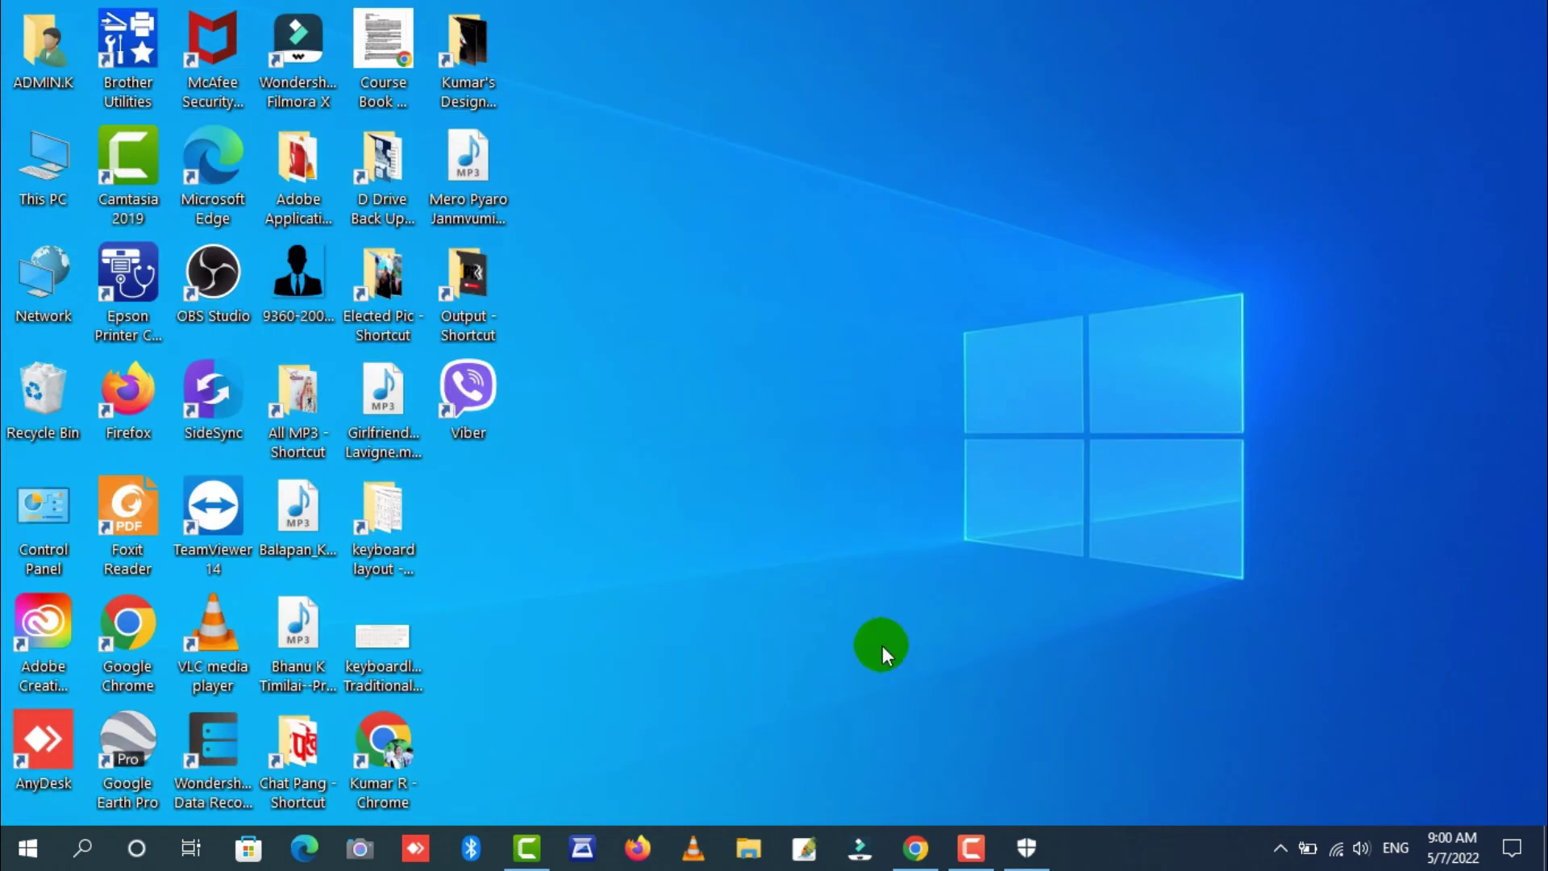
pyautogui.rightClick(900, 331)
pyautogui.click(1022, 401)
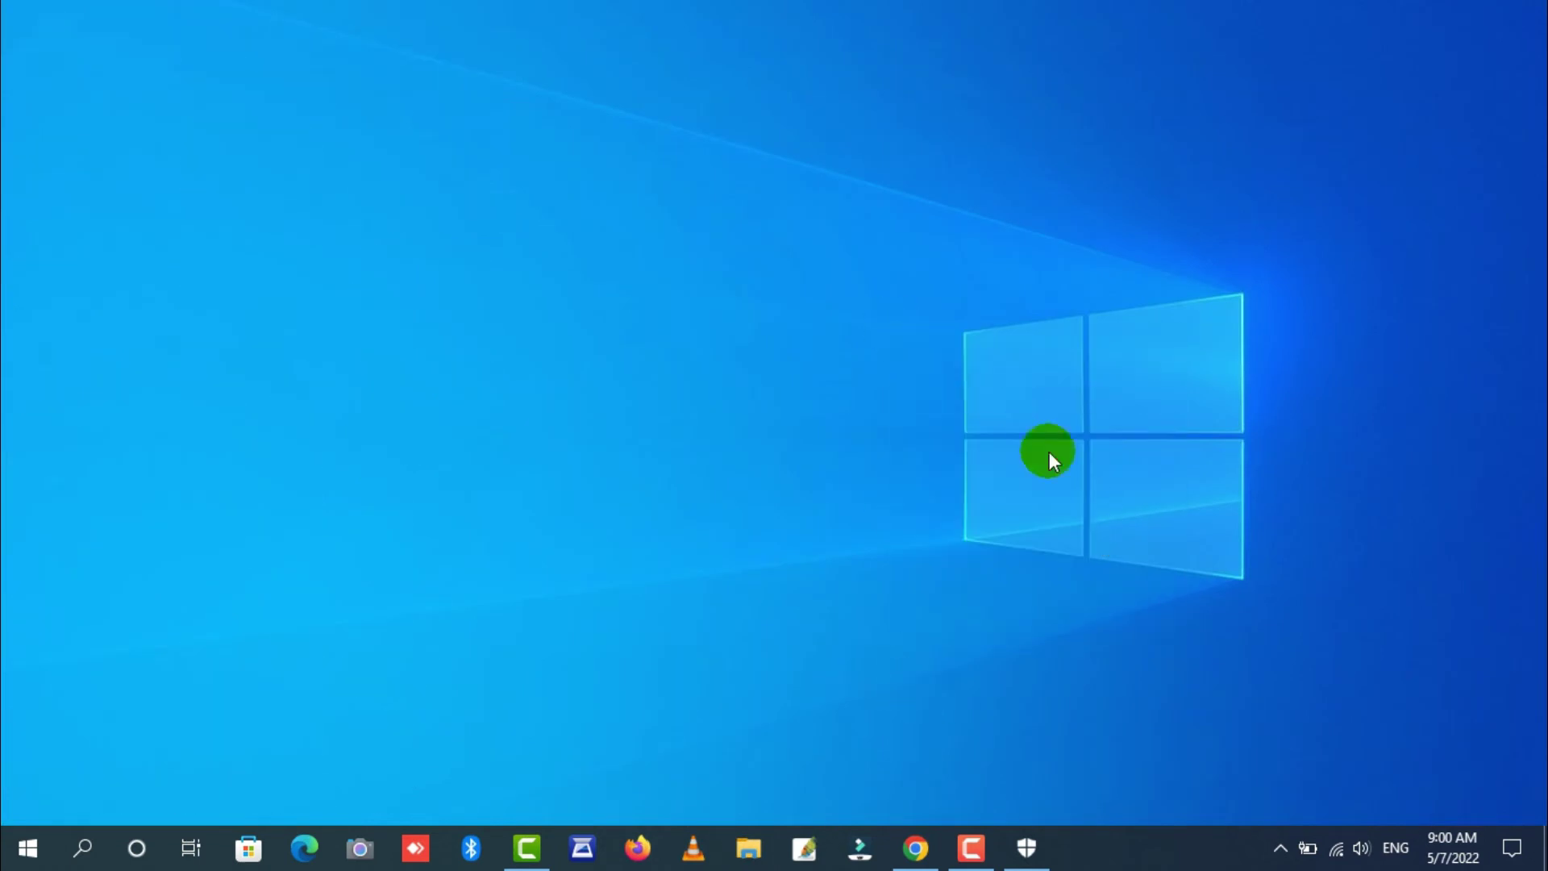
pyautogui.rightClick(975, 408)
pyautogui.click(1026, 473)
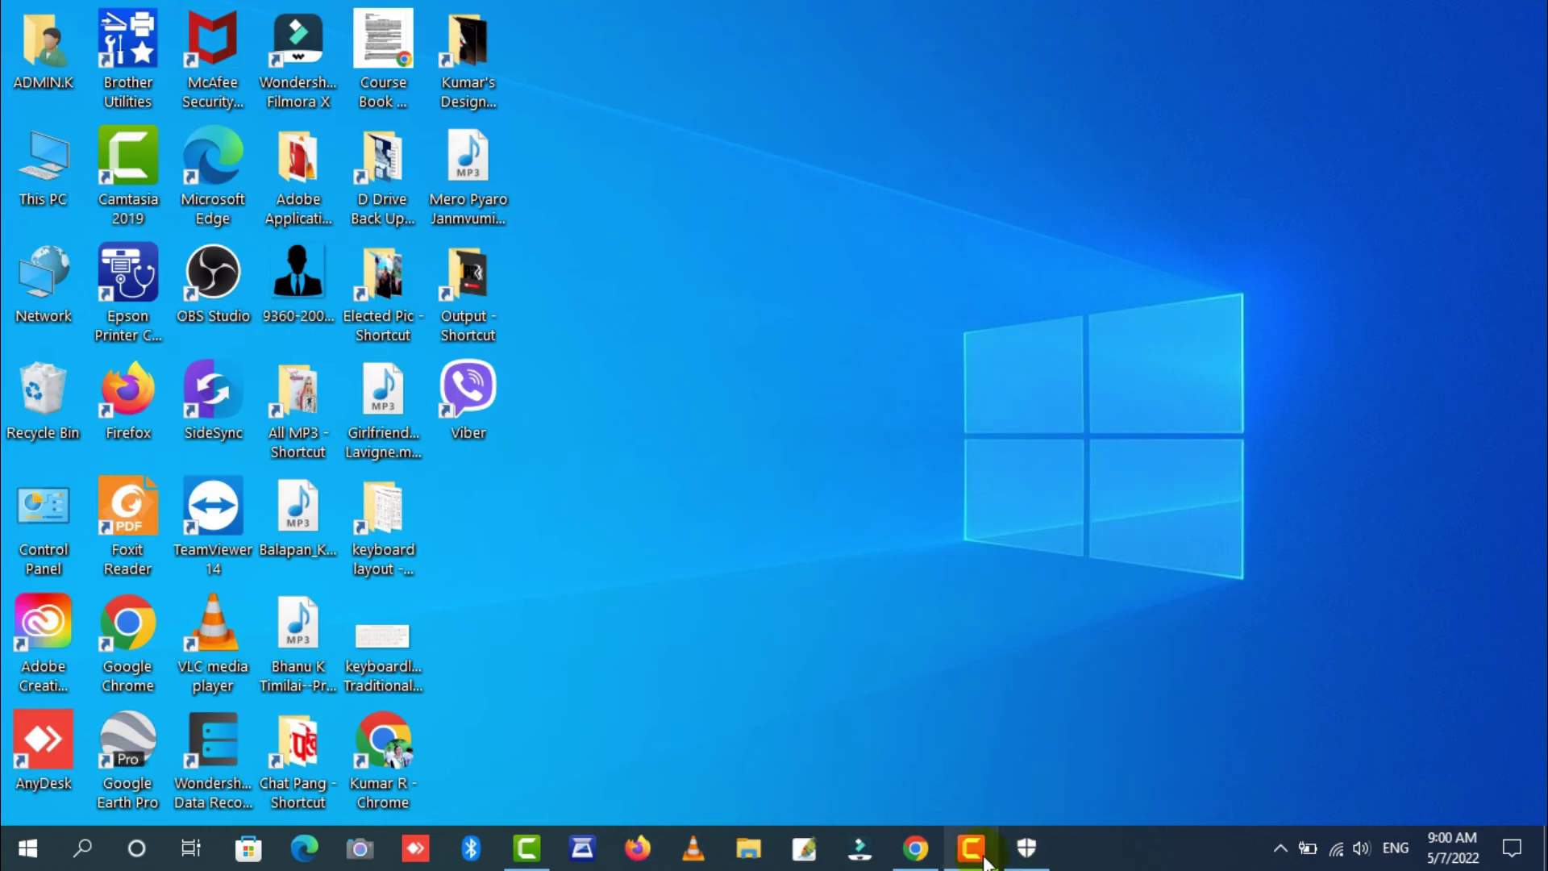
# Turn real-time protection back on in Virus & threat protection.
pyautogui.click(1033, 860)
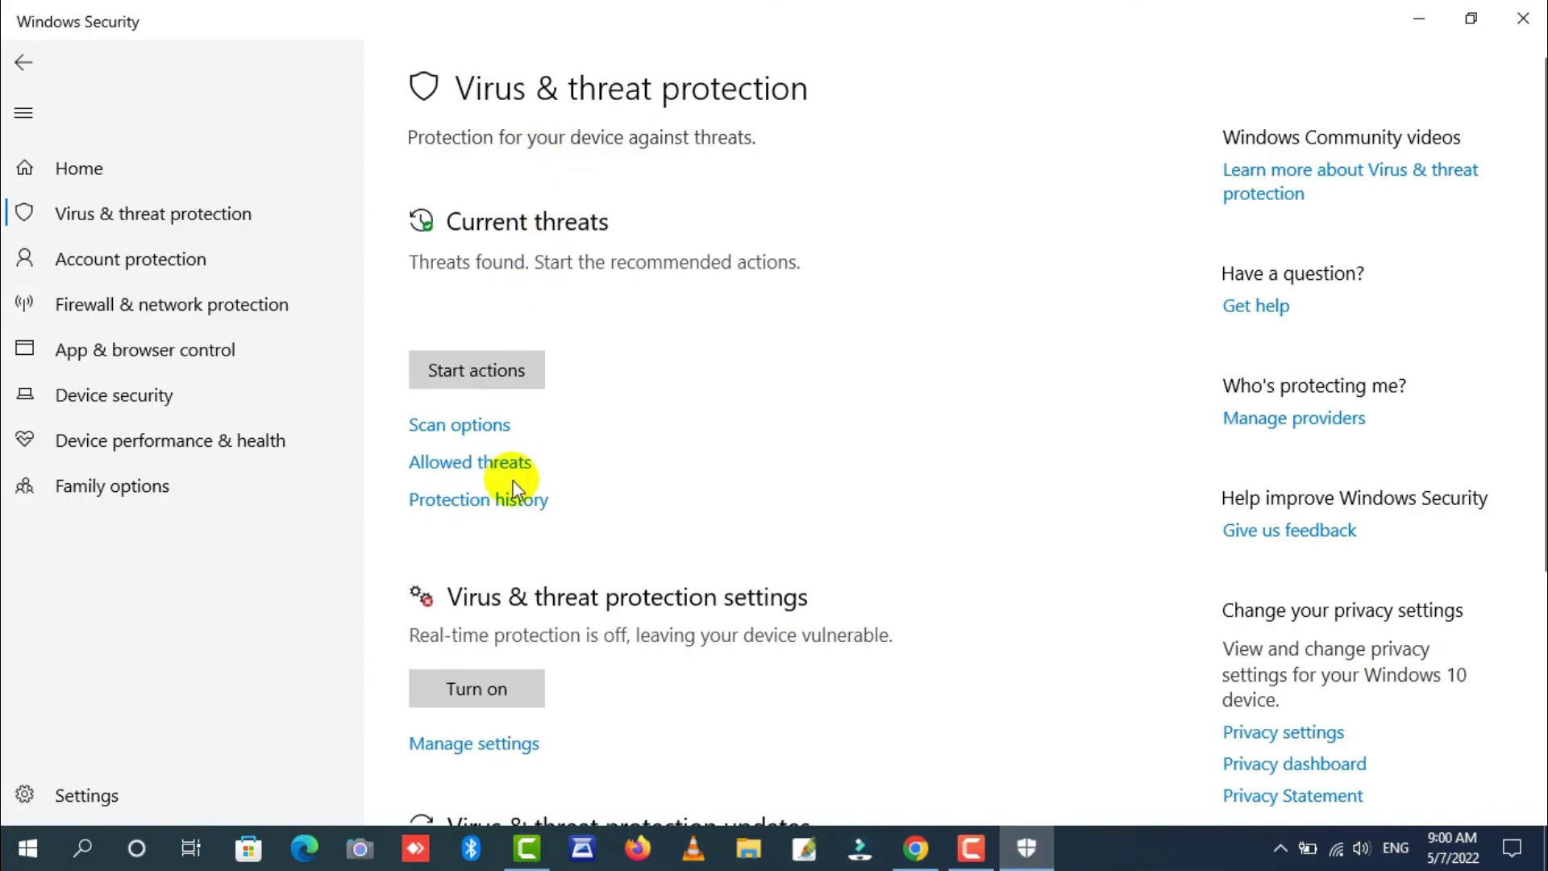
pyautogui.scroll(-3, 541, 617)
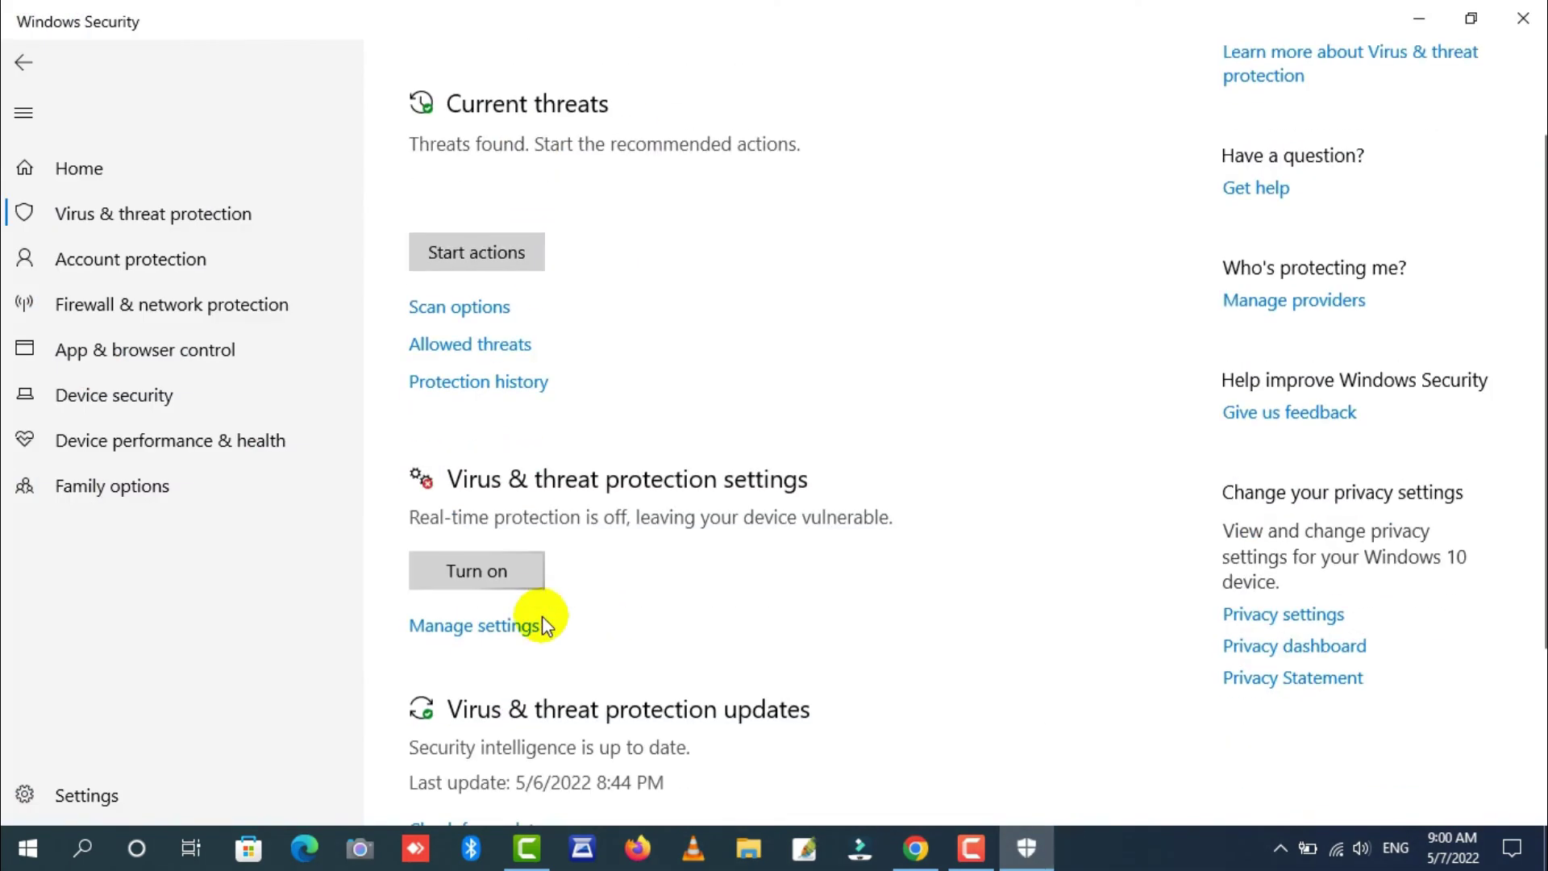
pyautogui.click(502, 574)
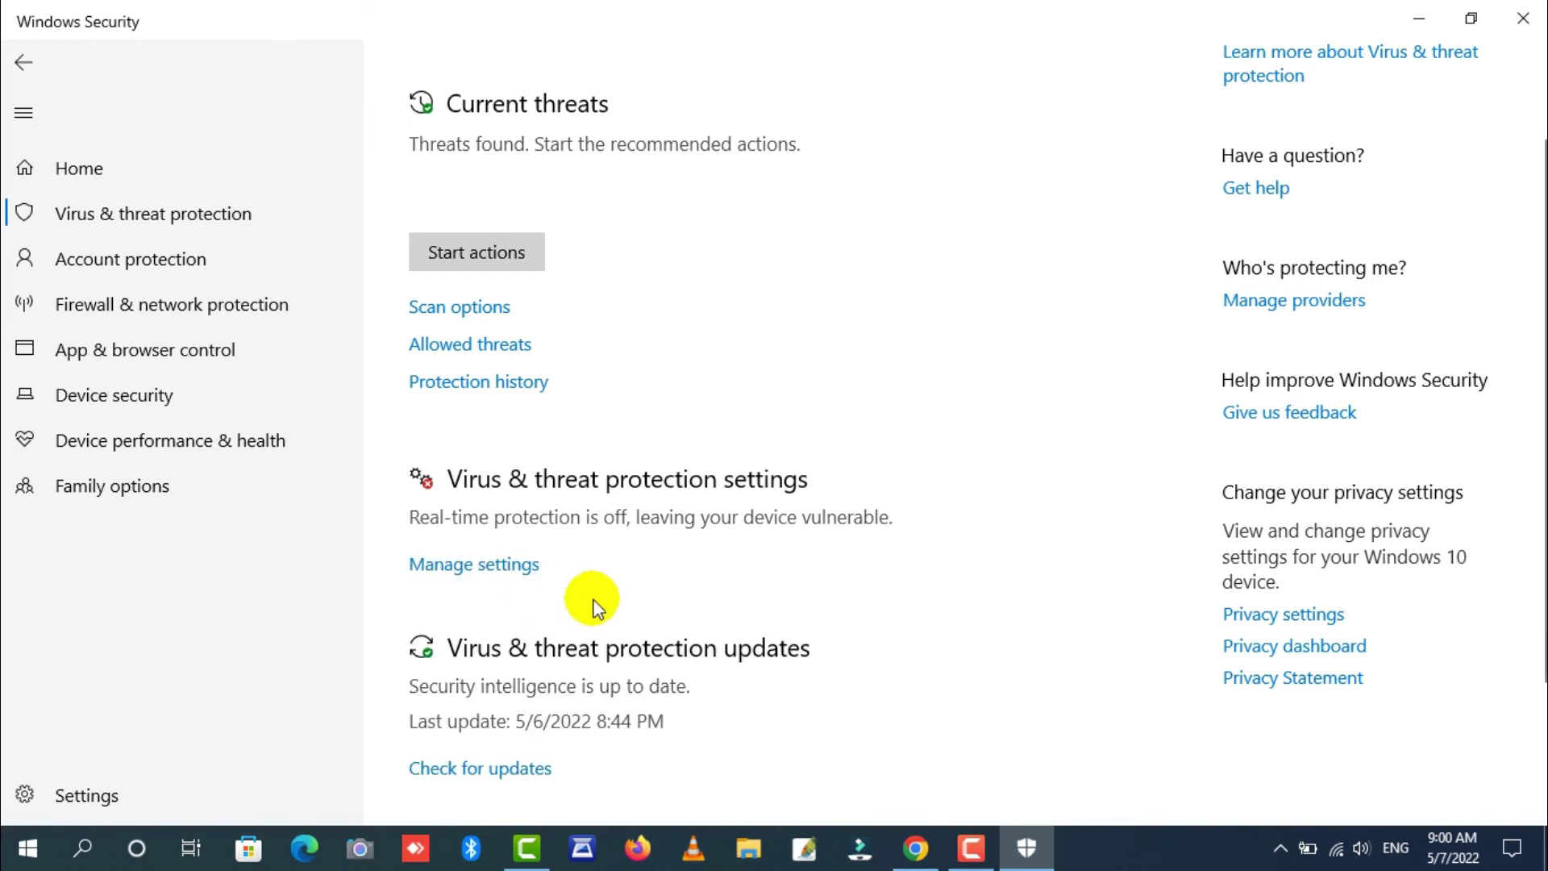
# Switch on cloud-delivered protection, automatic sample submission and Tamper Protection.
pyautogui.click(486, 576)
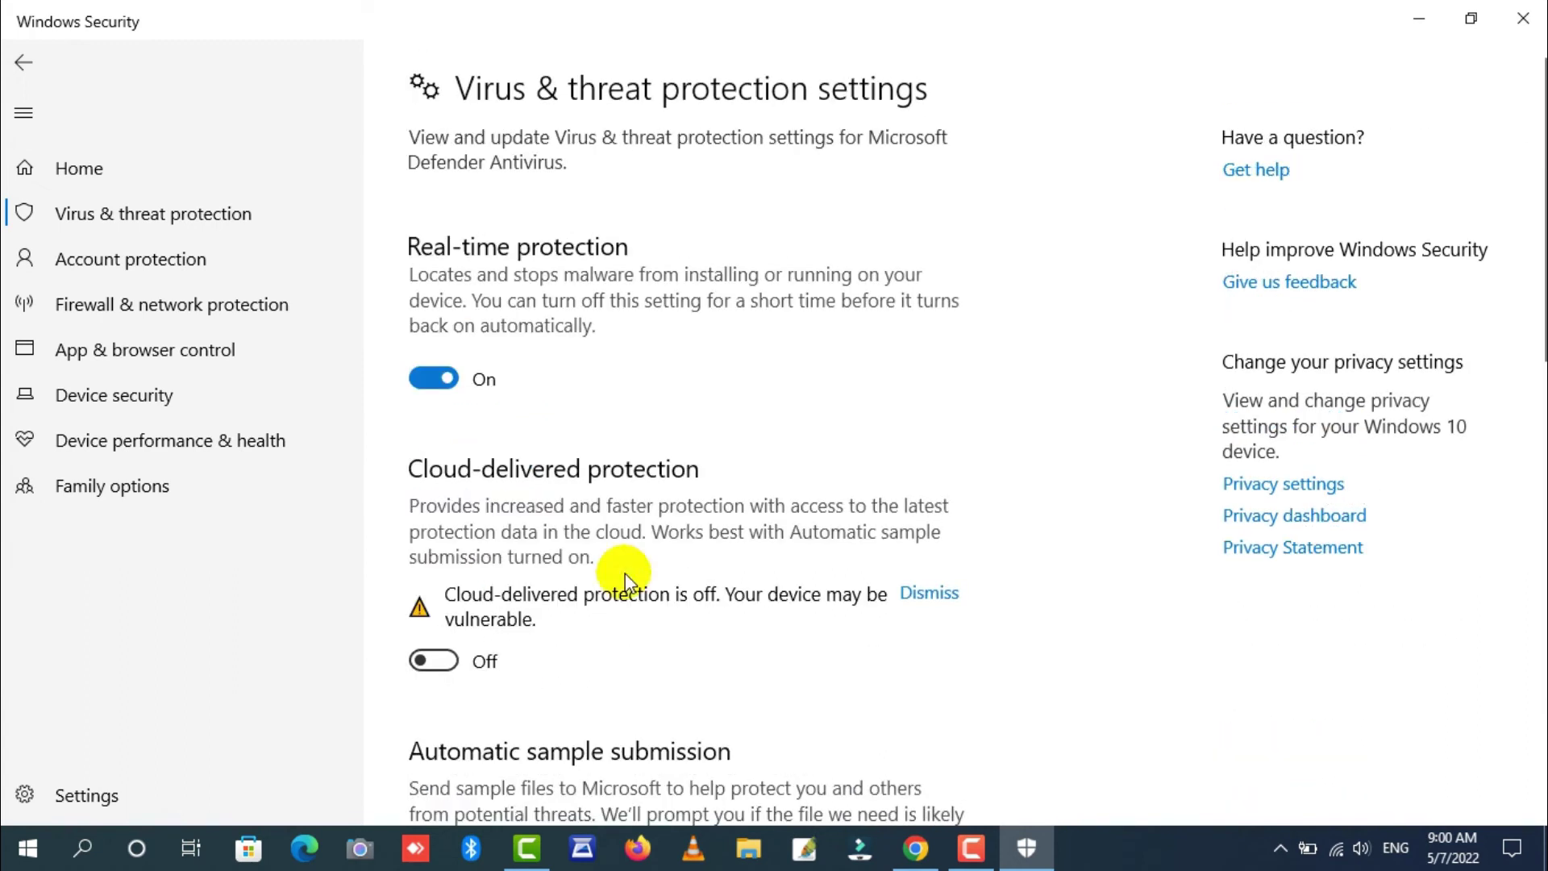
pyautogui.scroll(-8, 691, 510)
pyautogui.scroll(6, 645, 500)
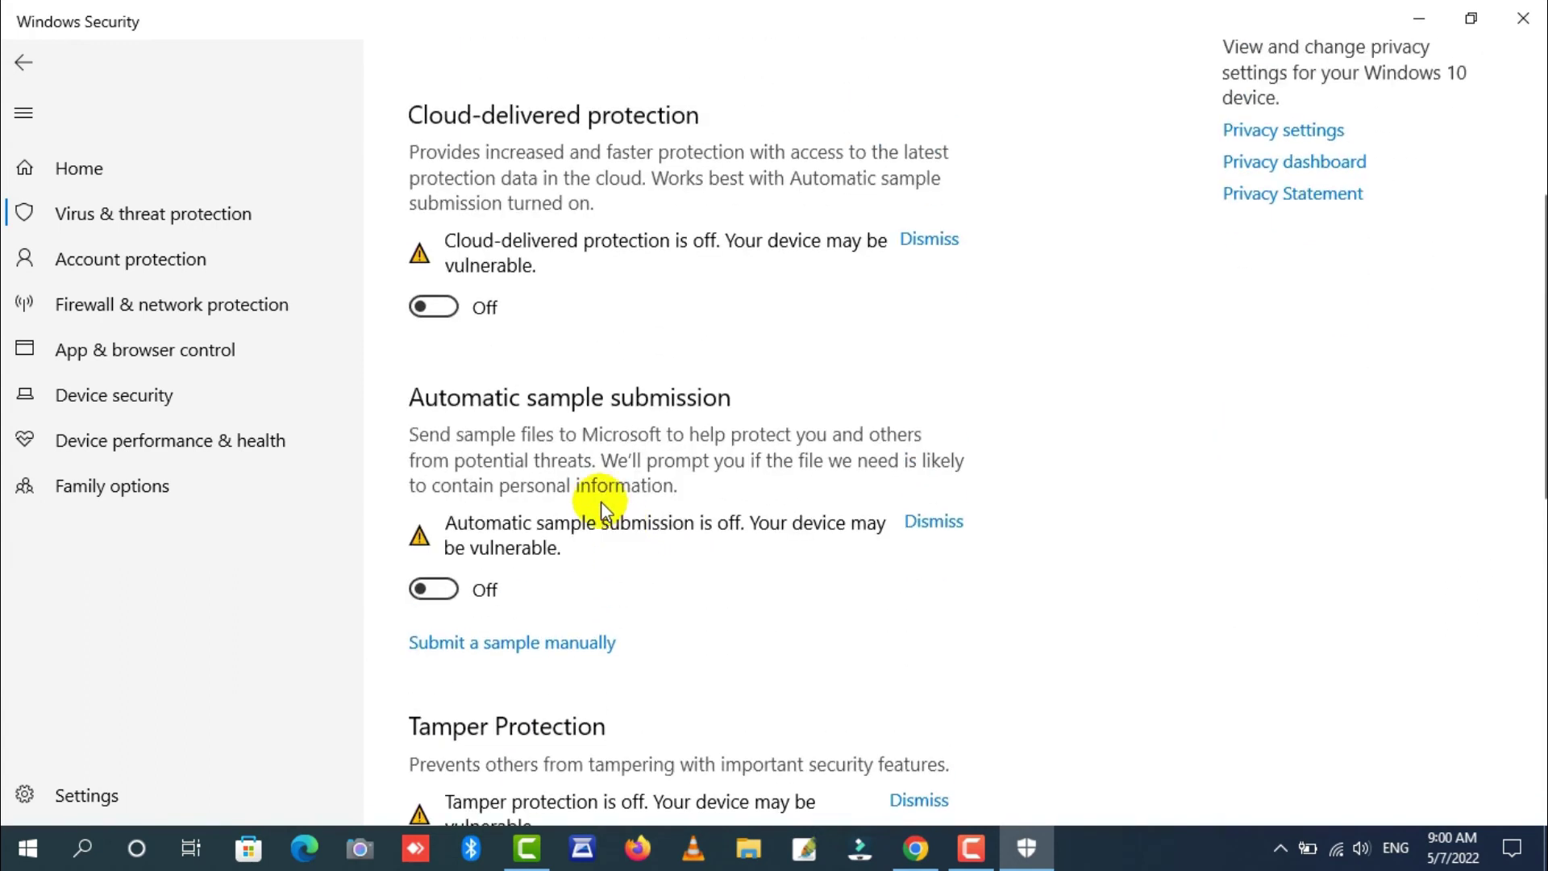
pyautogui.scroll(1, 387, 292)
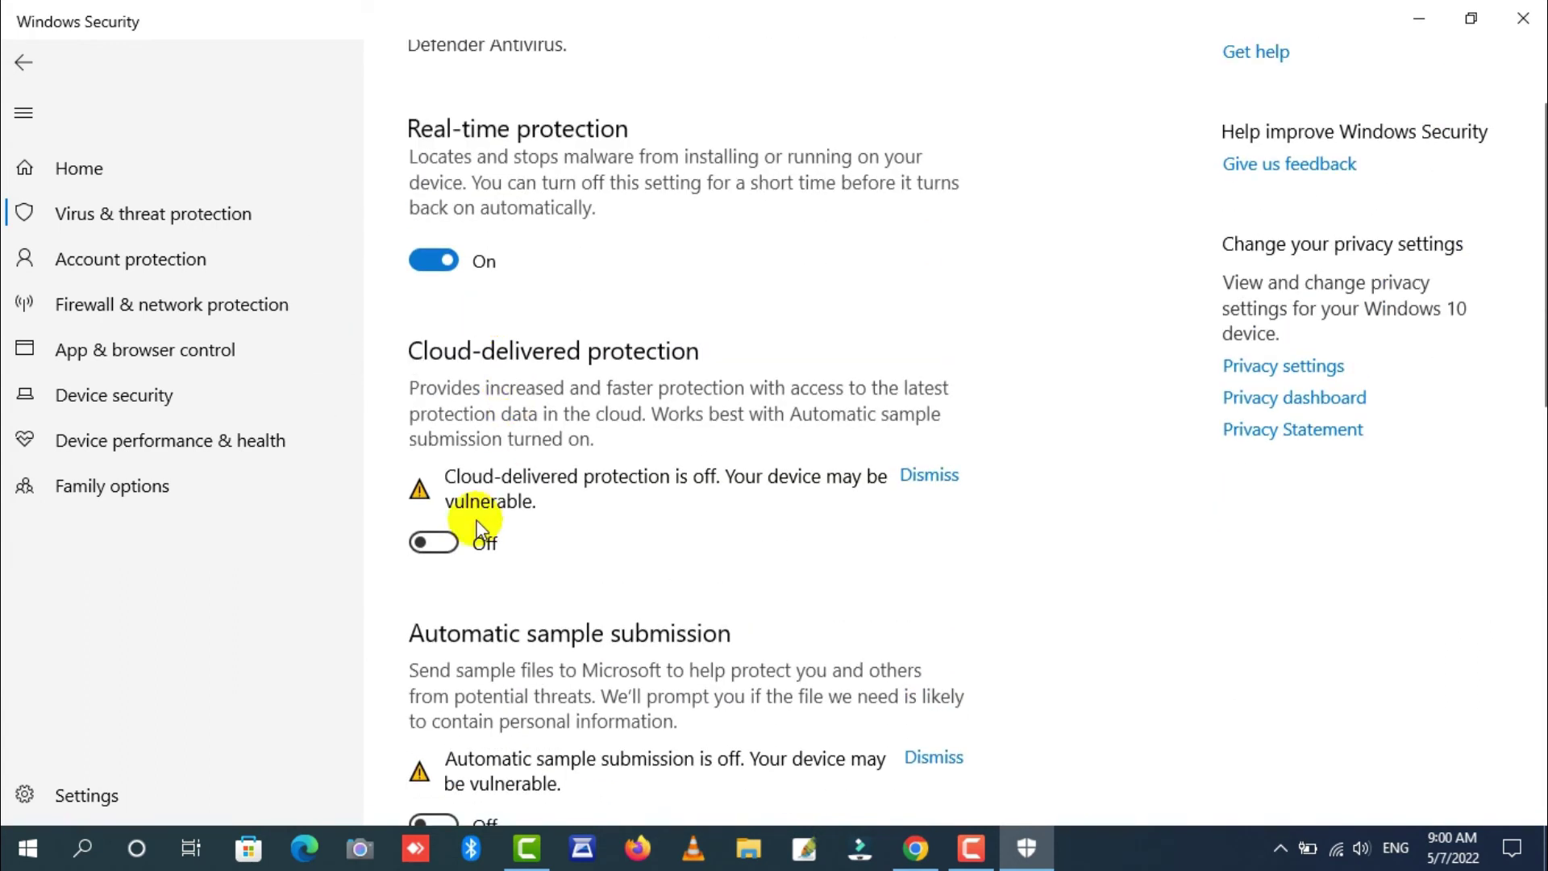
pyautogui.click(436, 542)
pyautogui.scroll(-2, 440, 549)
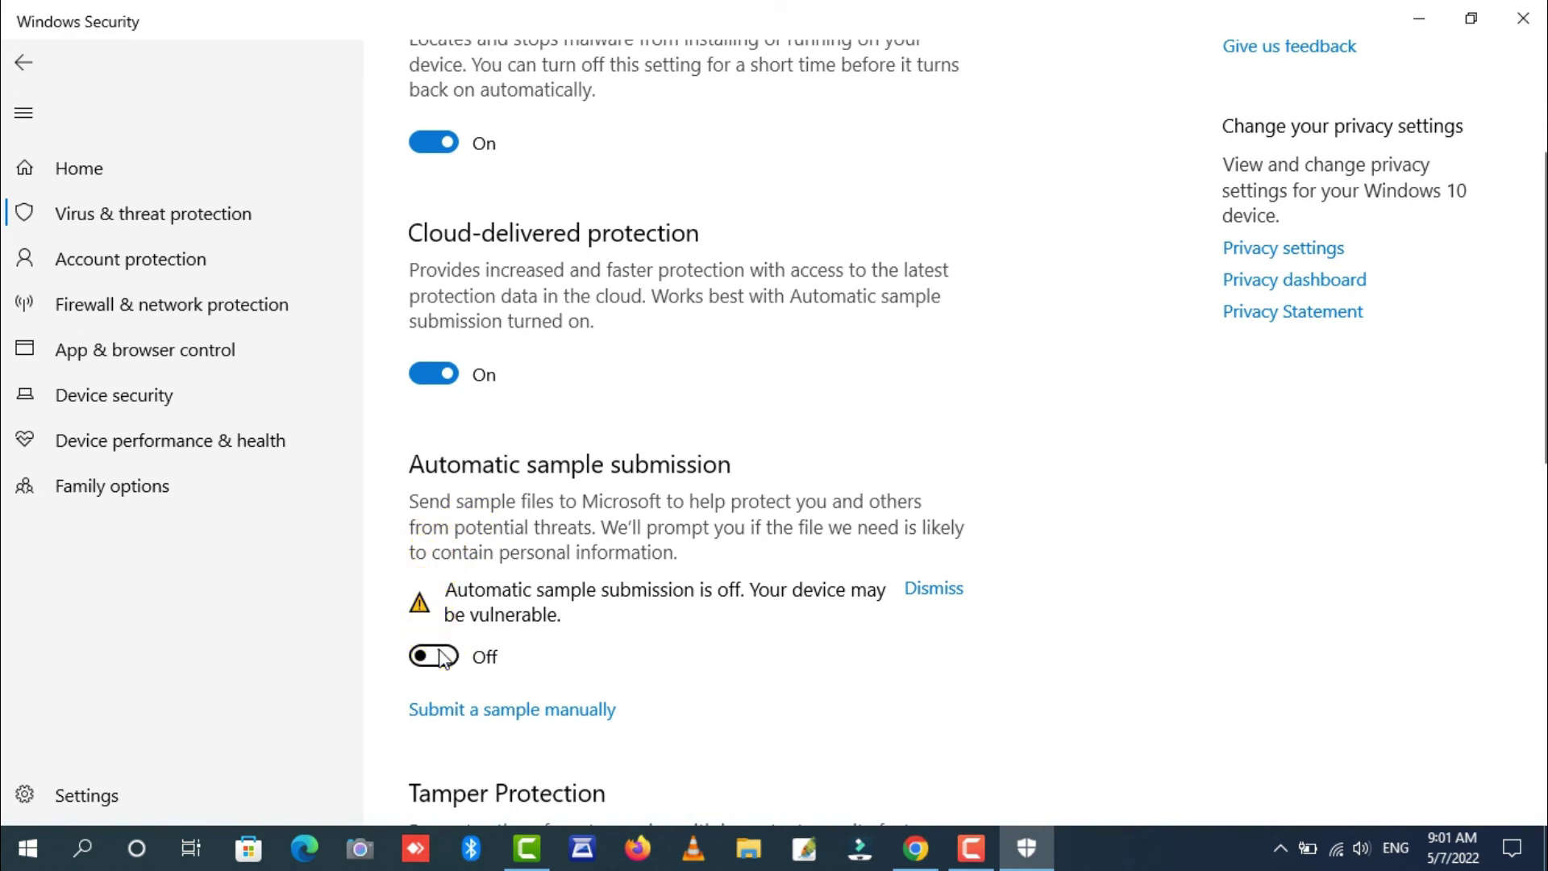
pyautogui.click(436, 656)
pyautogui.scroll(-6, 441, 645)
pyautogui.click(427, 530)
pyautogui.scroll(-5, 534, 540)
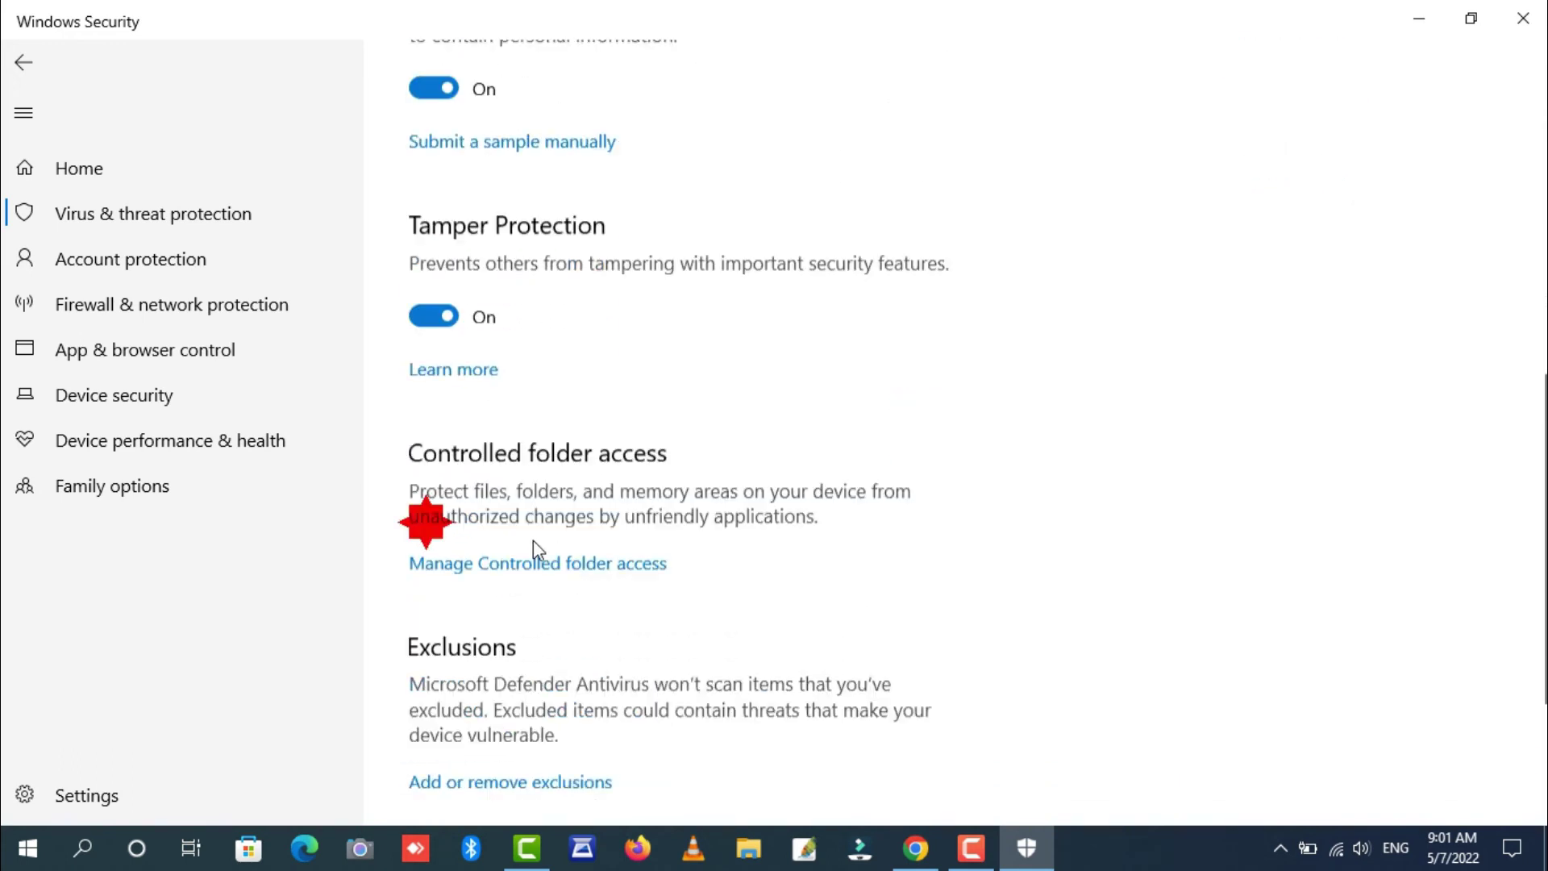
pyautogui.scroll(4, 520, 535)
# Check the Security at a glance overview needs no action, then close Windows Security.
pyautogui.click(61, 166)
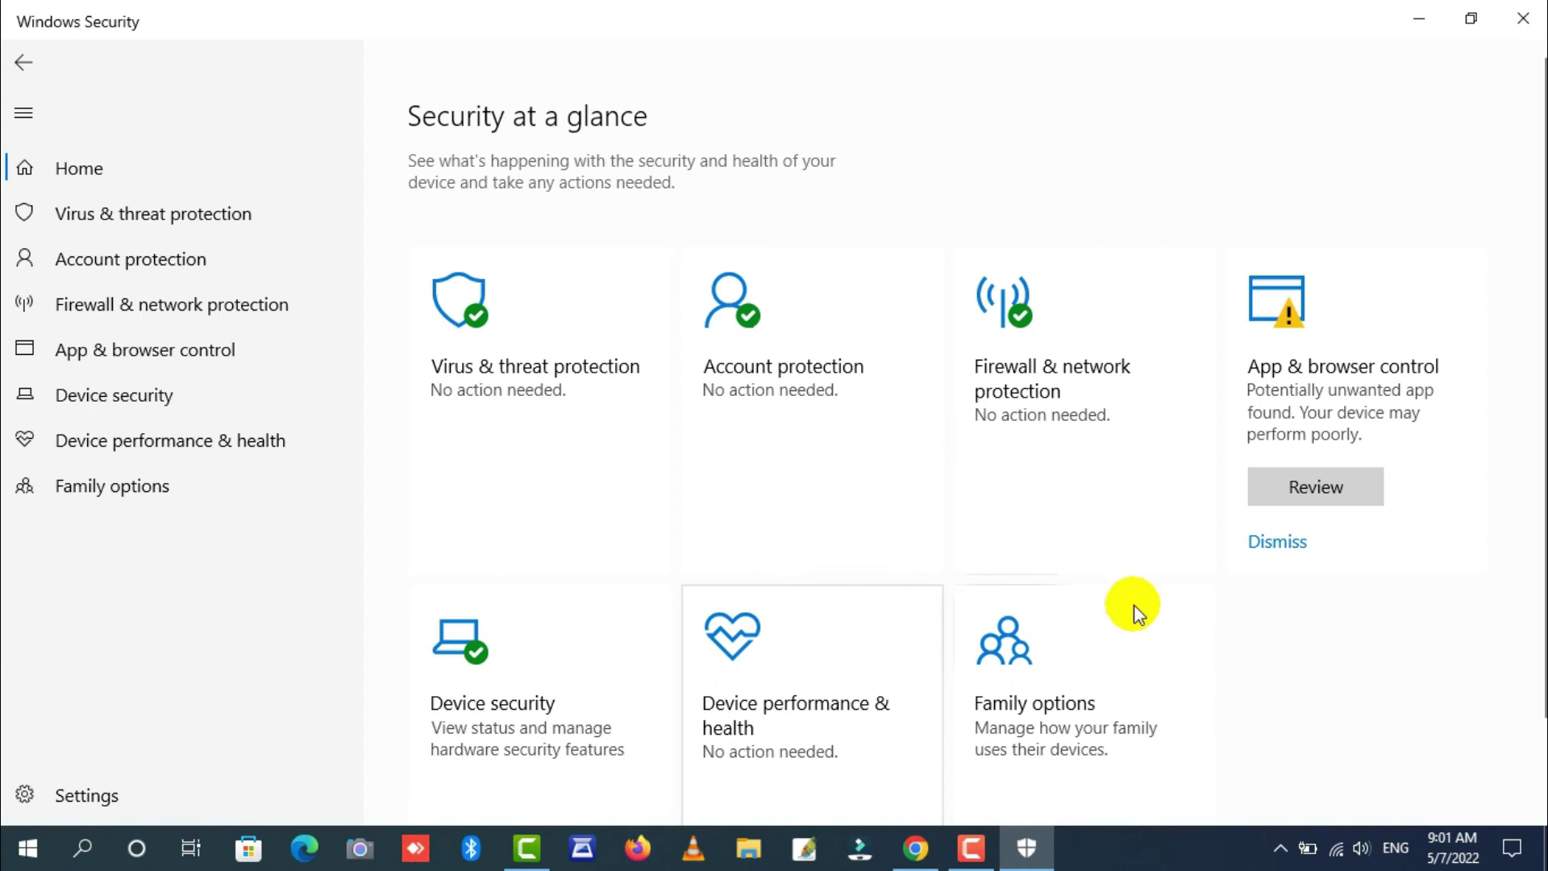
pyautogui.scroll(-1, 820, 419)
pyautogui.scroll(1, 1175, 373)
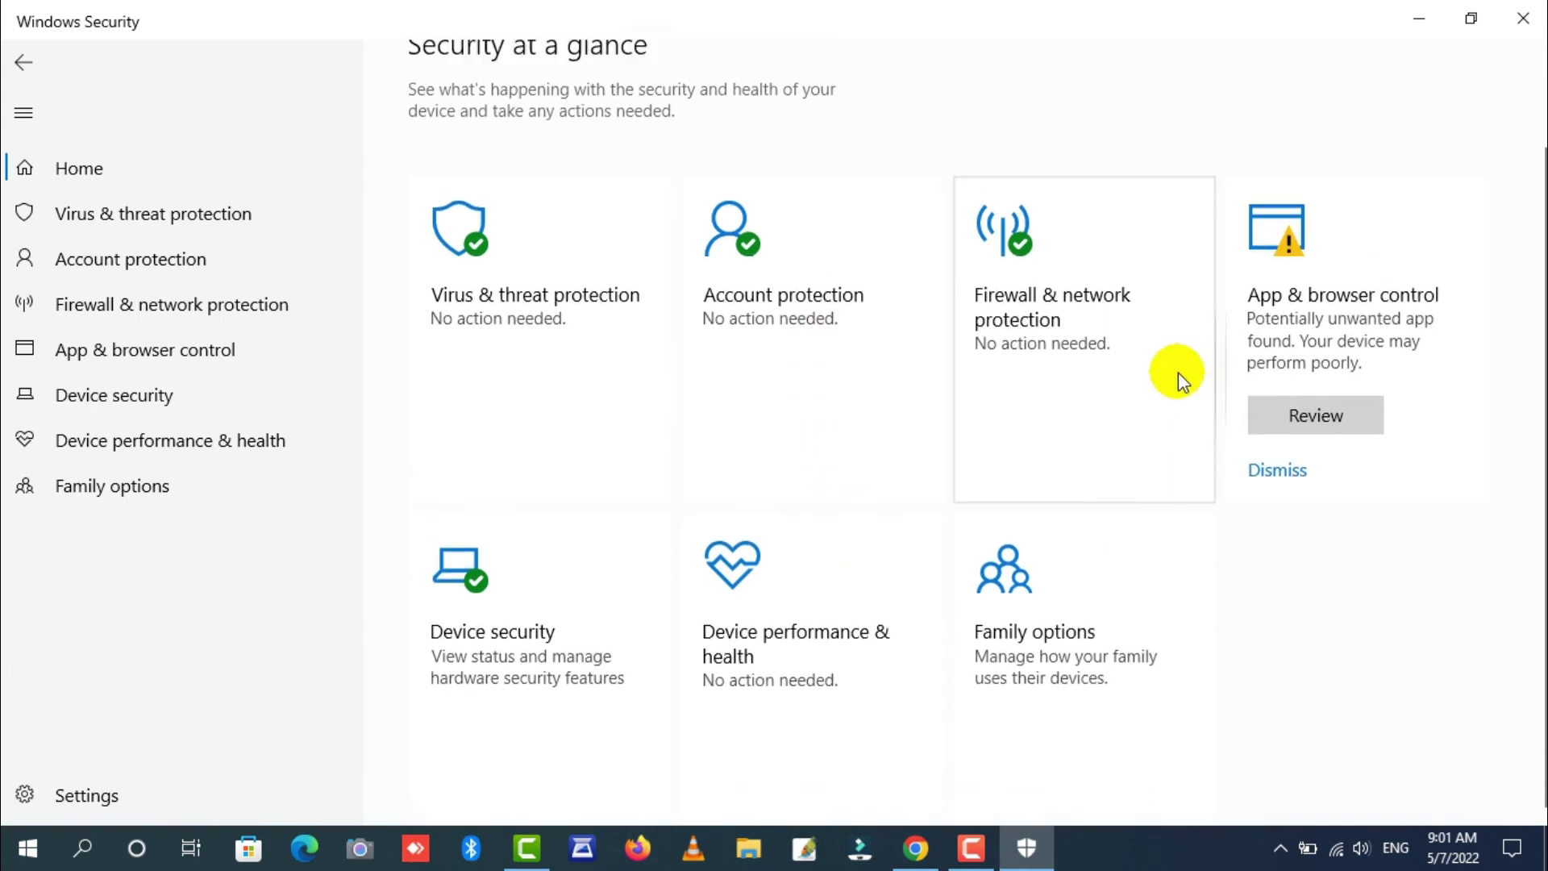
pyautogui.click(1526, 30)
pyautogui.rightClick(910, 275)
# Refresh the desktop twice, then stop the Camtasia recording at 0:15:33.
pyautogui.click(961, 346)
pyautogui.rightClick(904, 264)
pyautogui.click(960, 342)
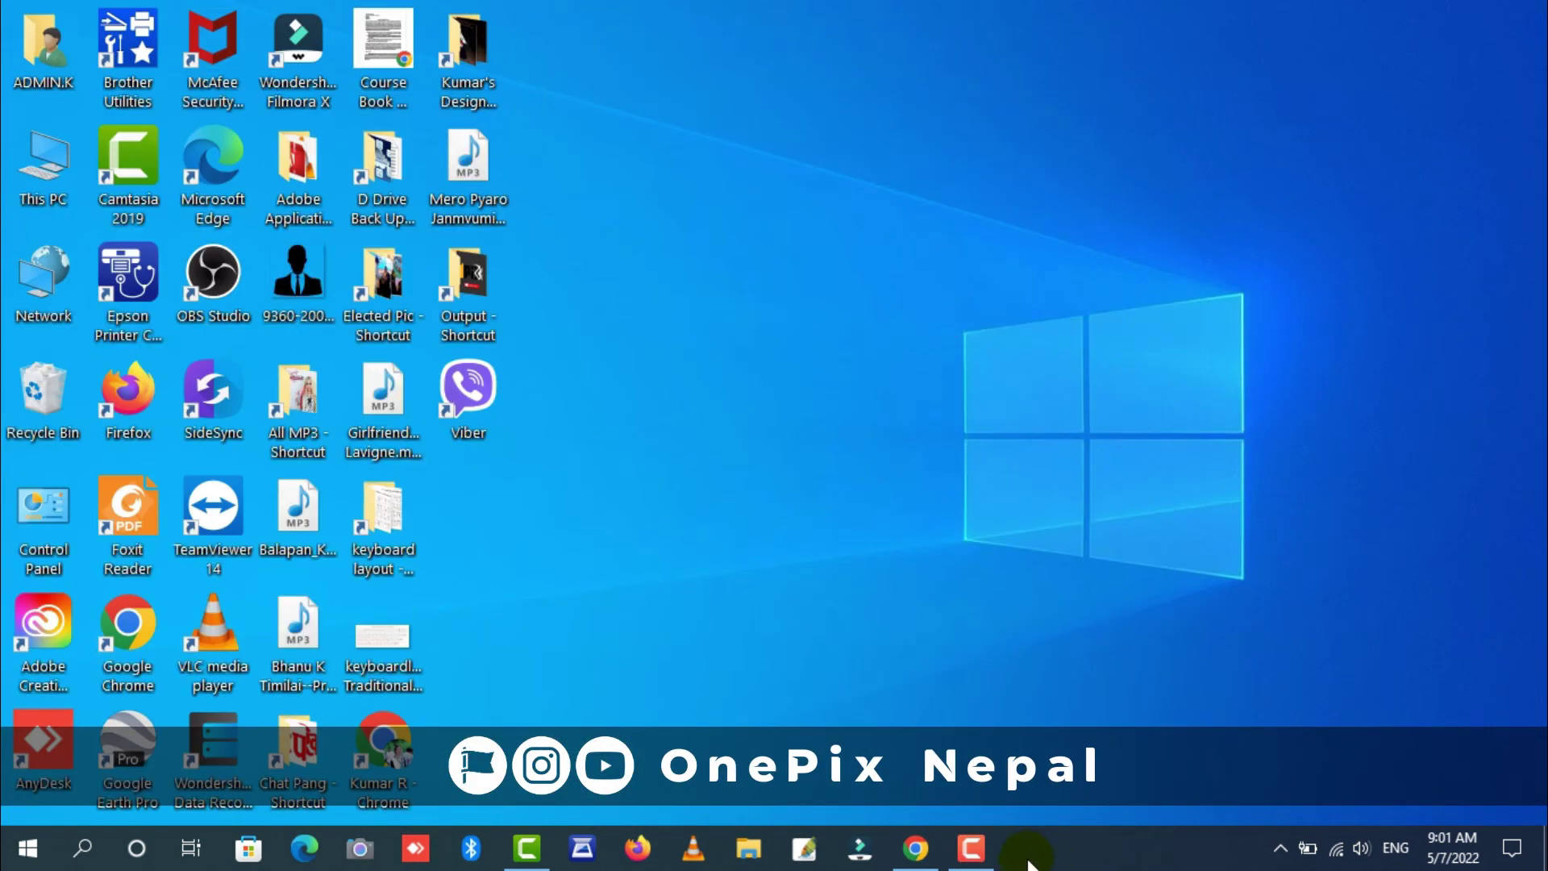
pyautogui.click(992, 859)
pyautogui.moveTo(1458, 645); pyautogui.dragTo(1219, 633)
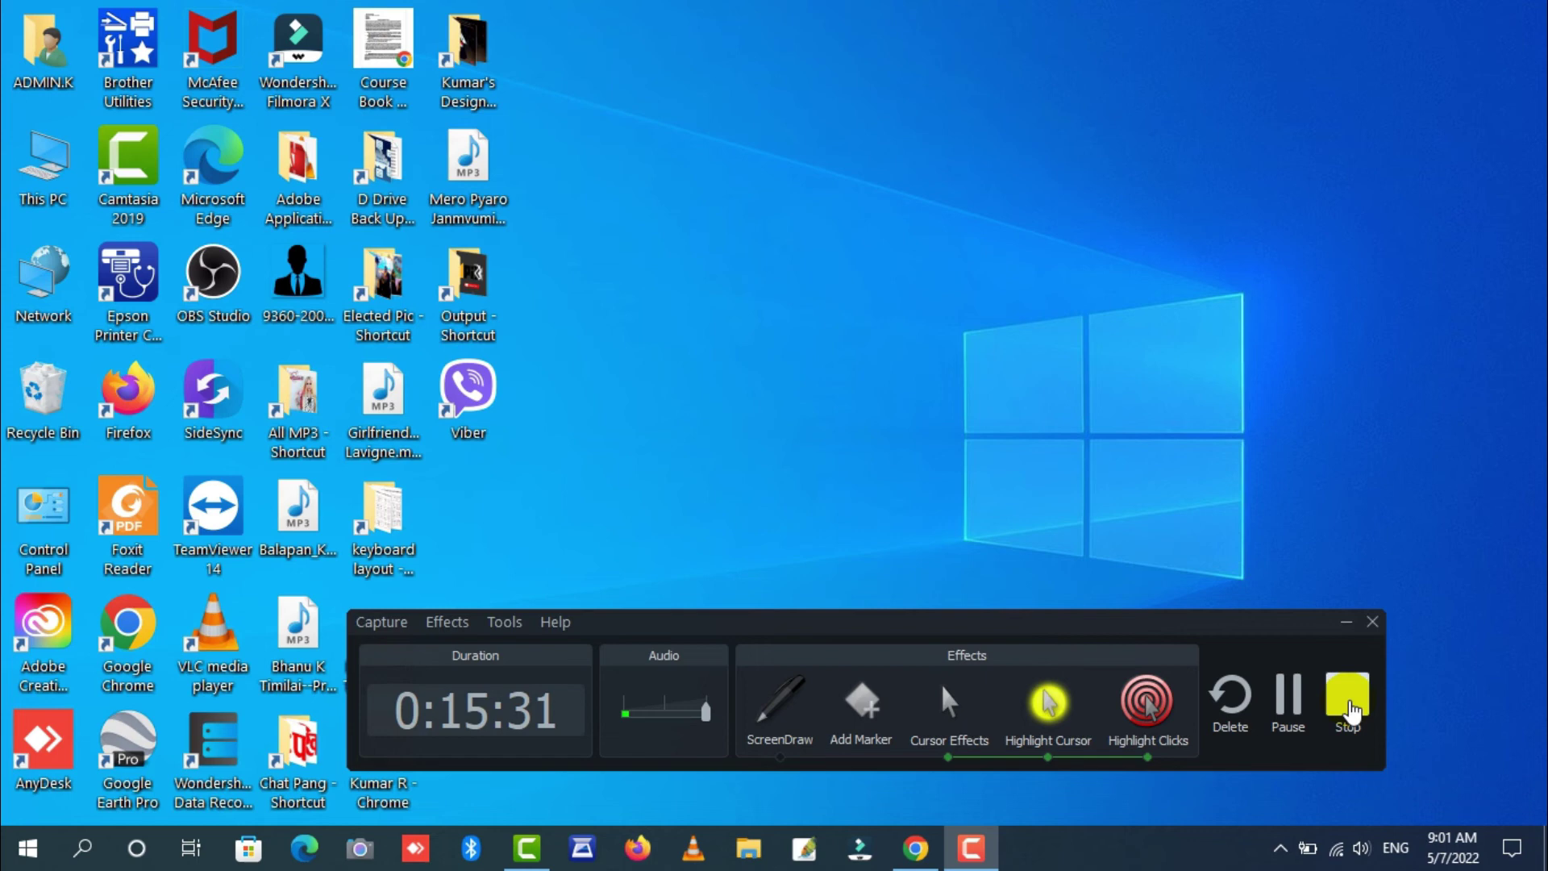
pyautogui.click(1350, 710)
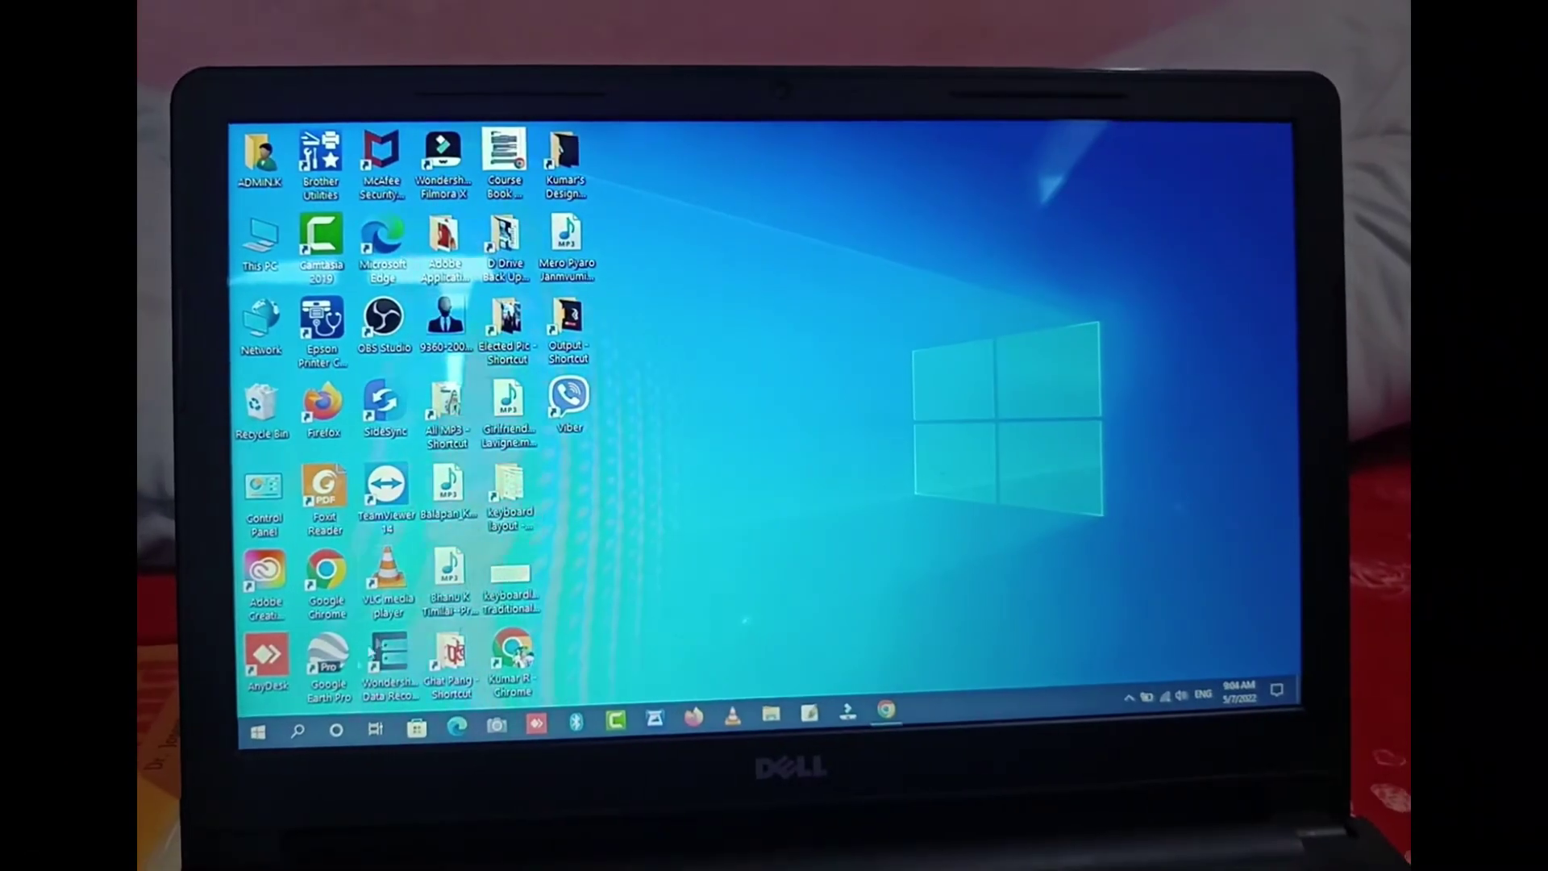
# Sign back in to Windows by entering the account password.
pyautogui.click(246, 740)
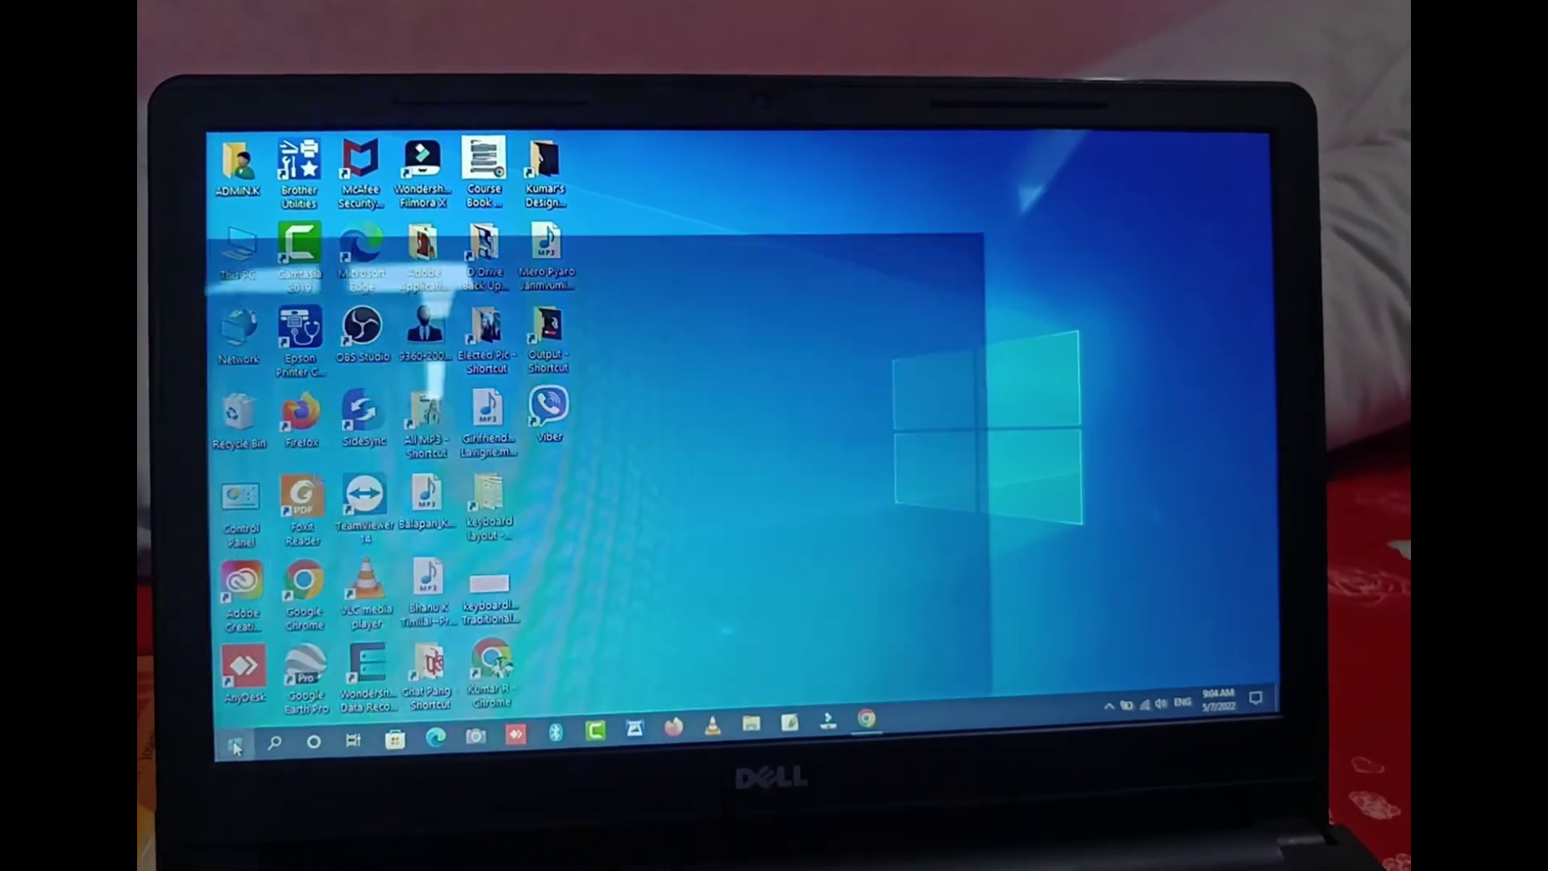
pyautogui.click(220, 708)
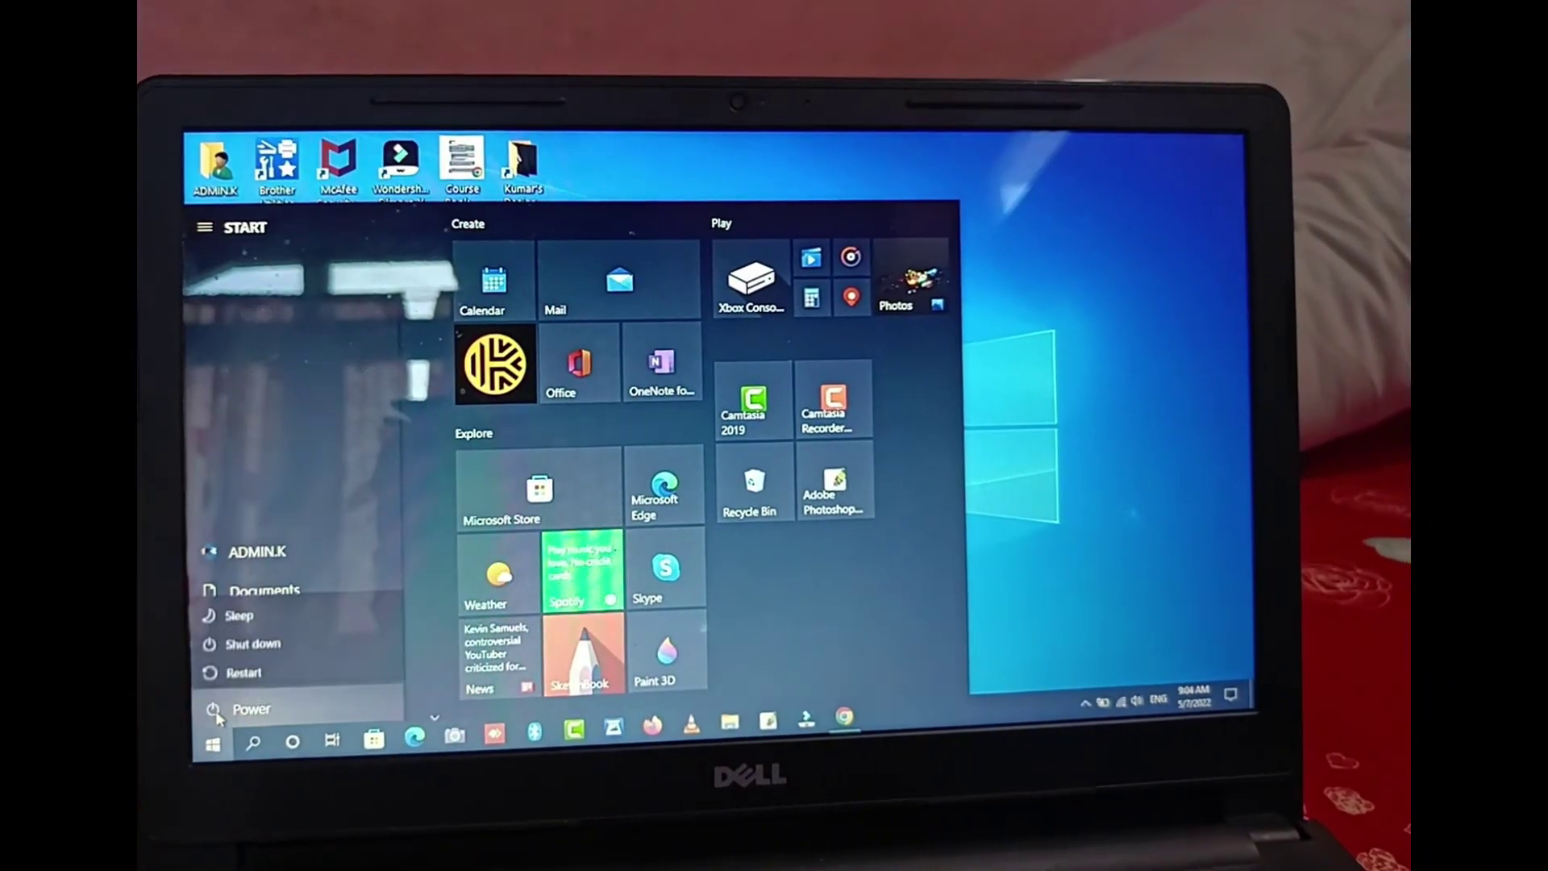
pyautogui.press('Escape')
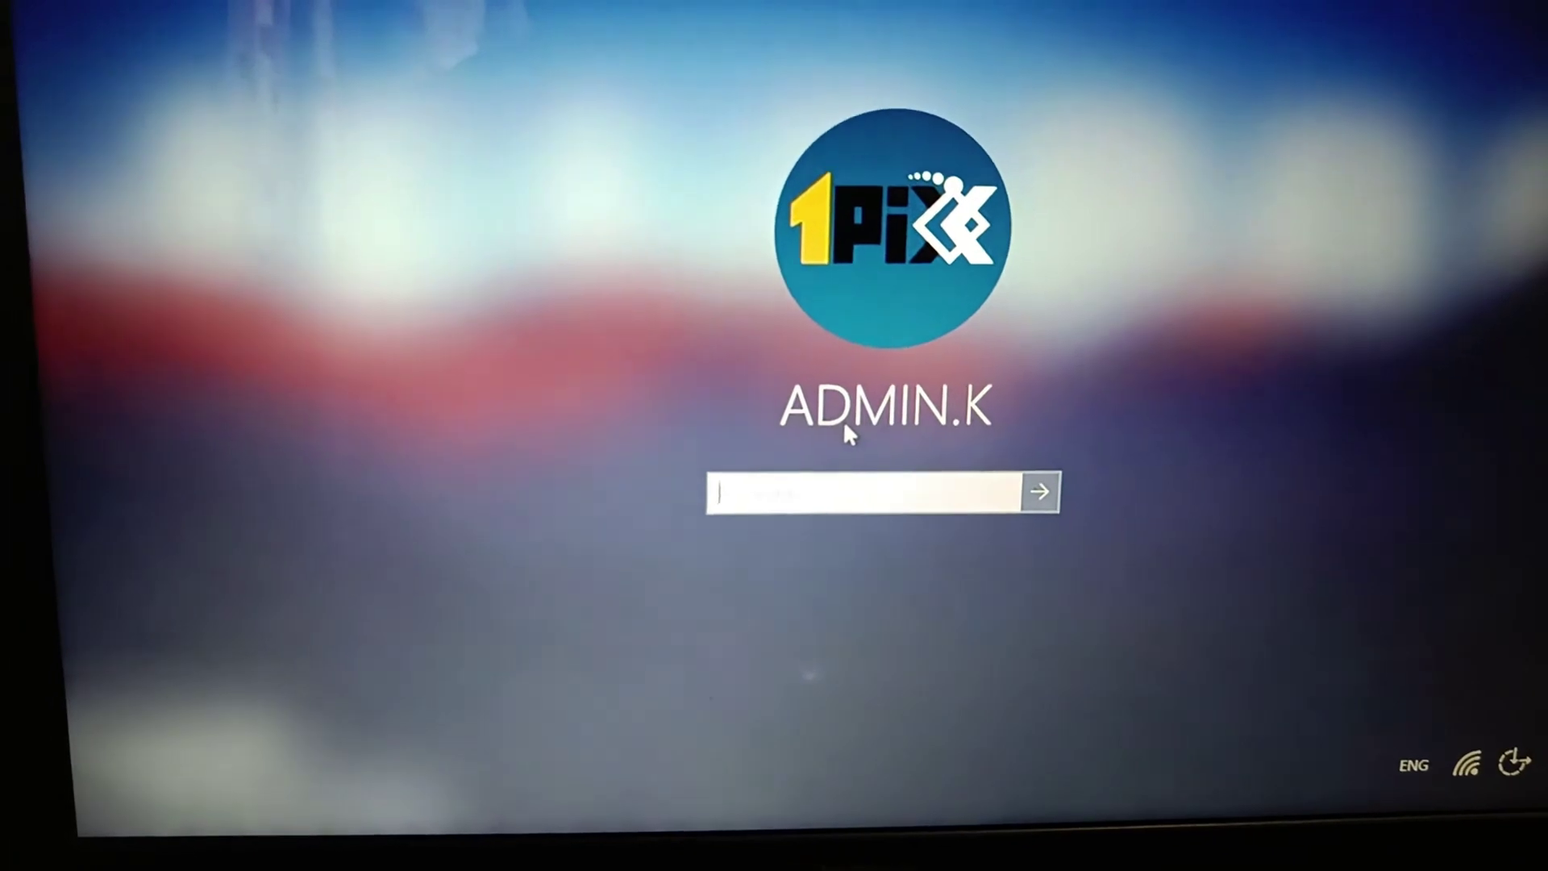
pyautogui.write('**********')
pyautogui.press('Return')
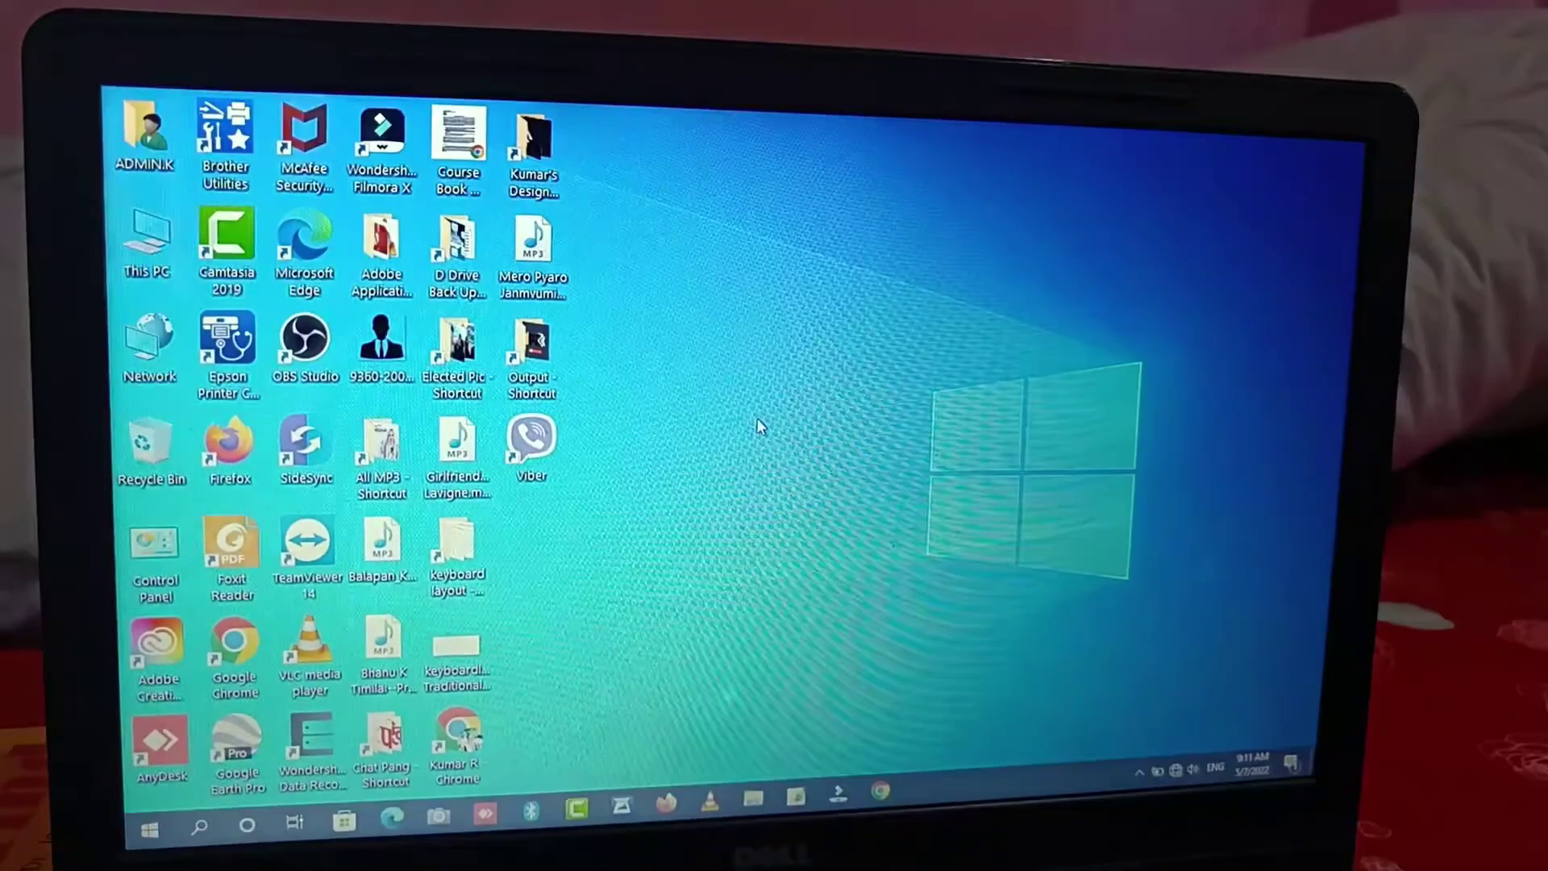
# Refresh the desktop, dismiss the Intel update notice, and launch Settings from Start.
pyautogui.rightClick(773, 416)
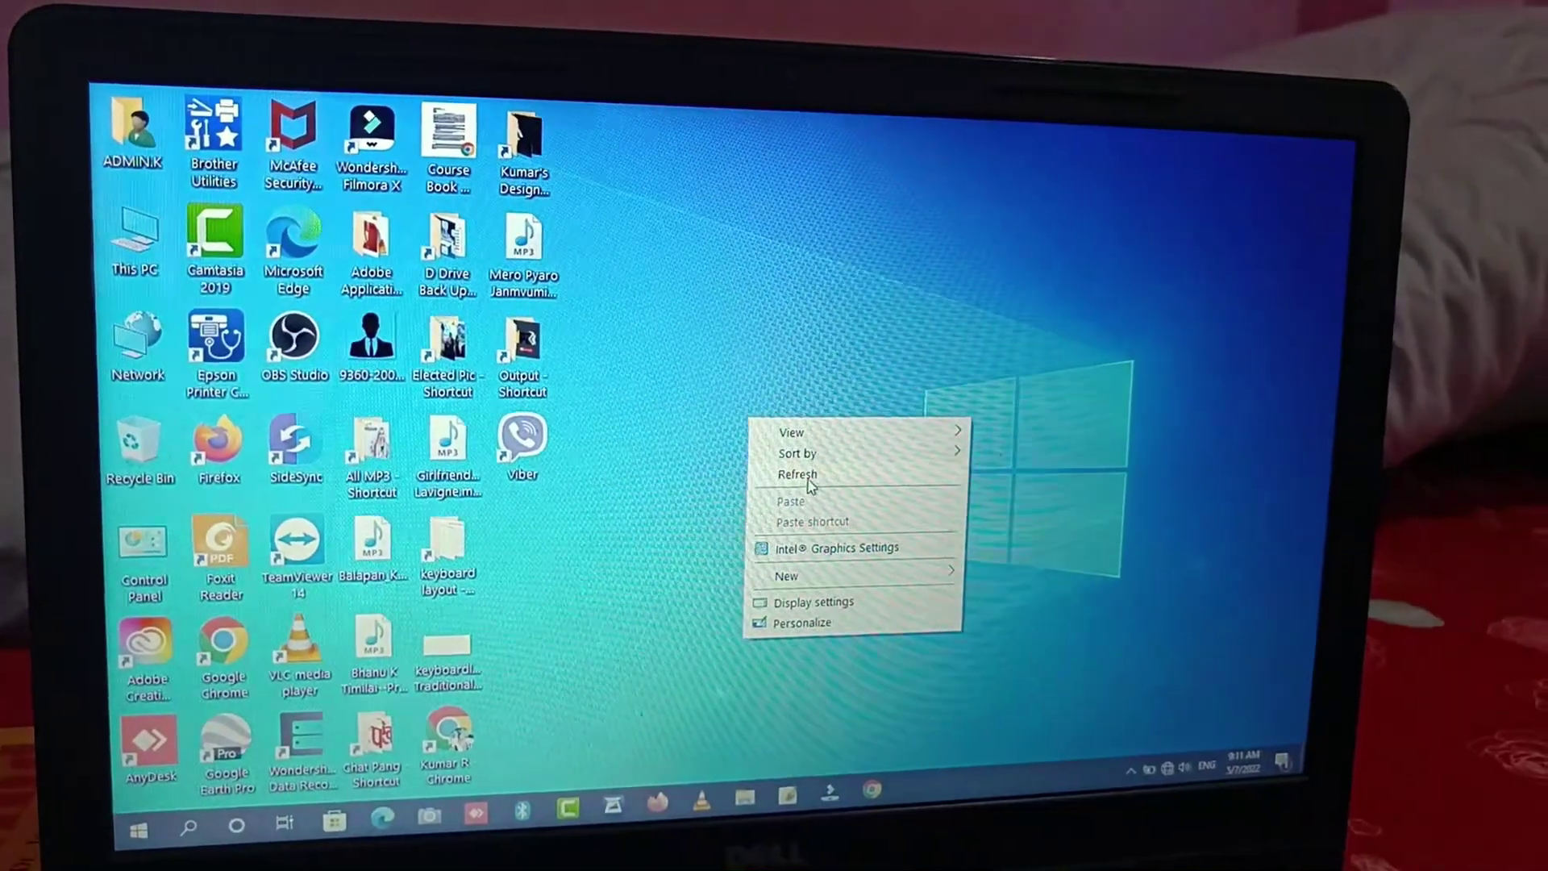
pyautogui.click(815, 465)
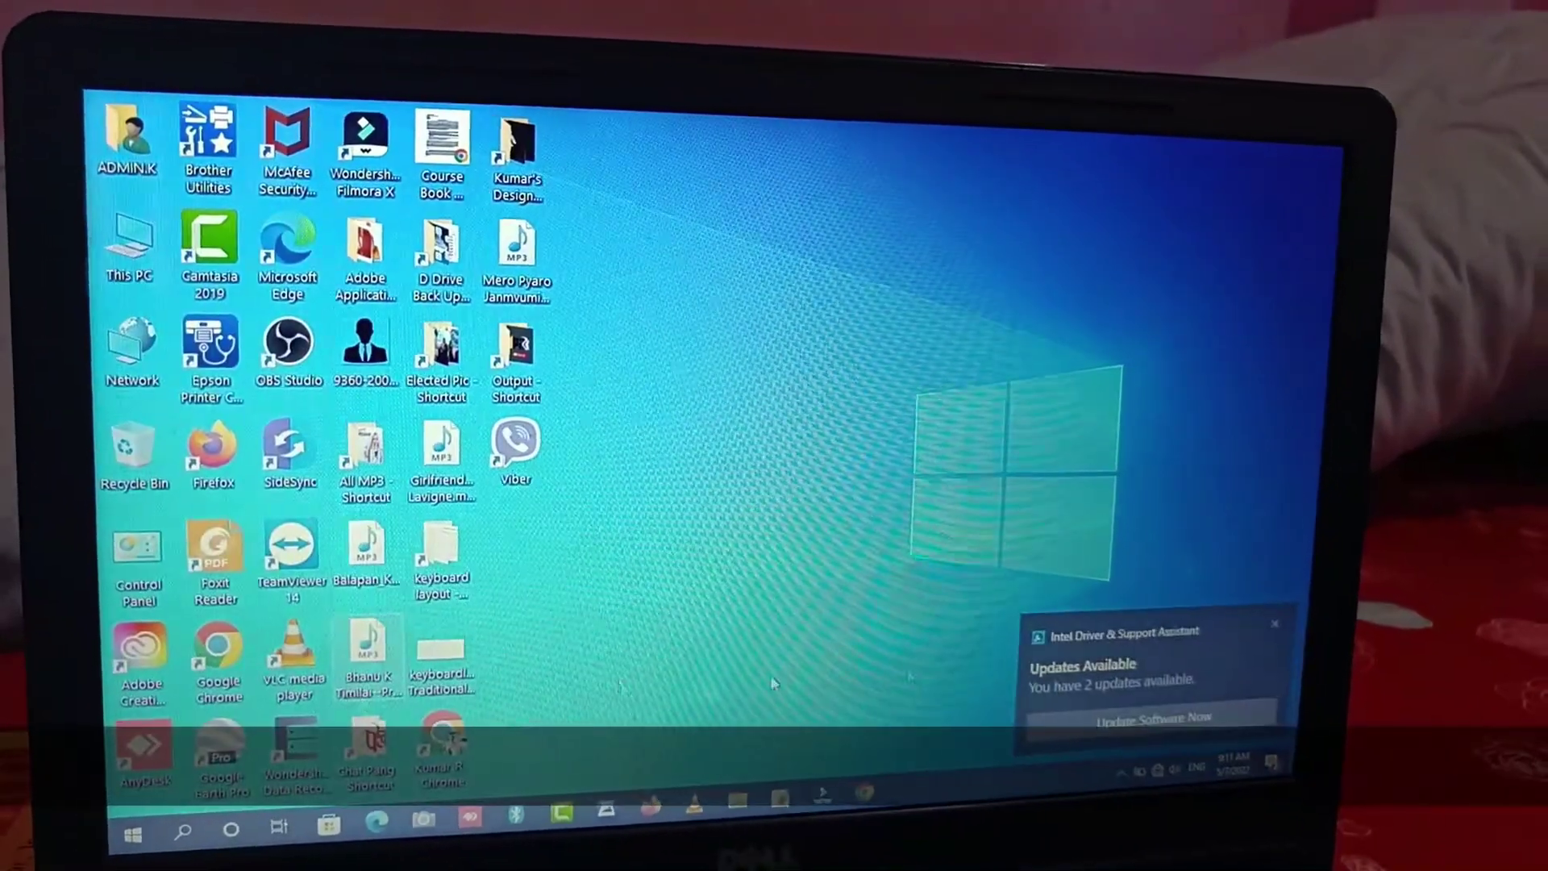
pyautogui.click(1271, 623)
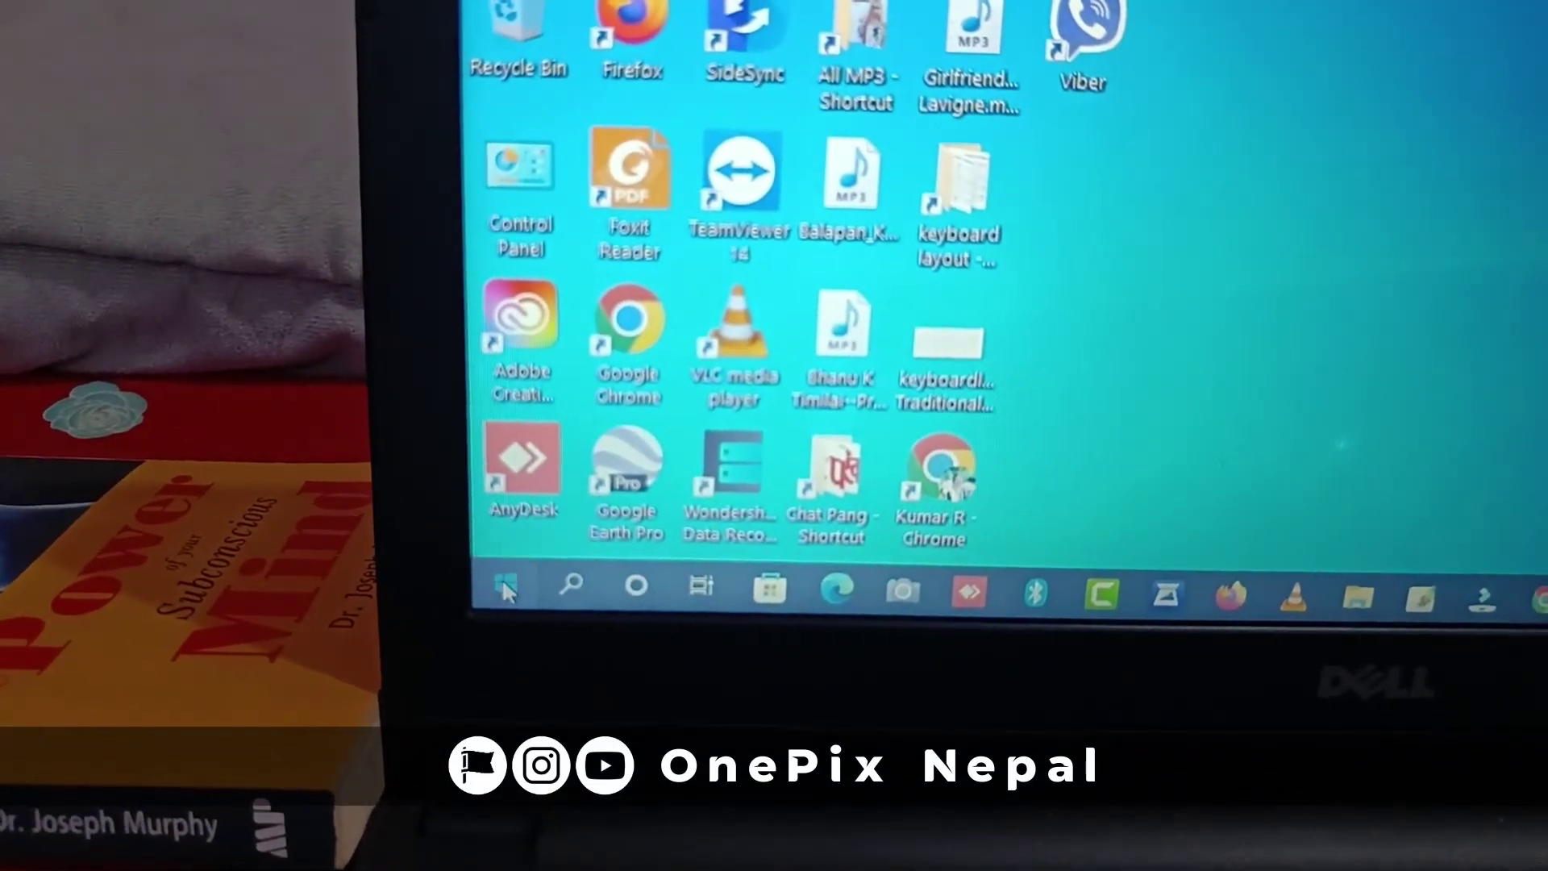
pyautogui.click(539, 553)
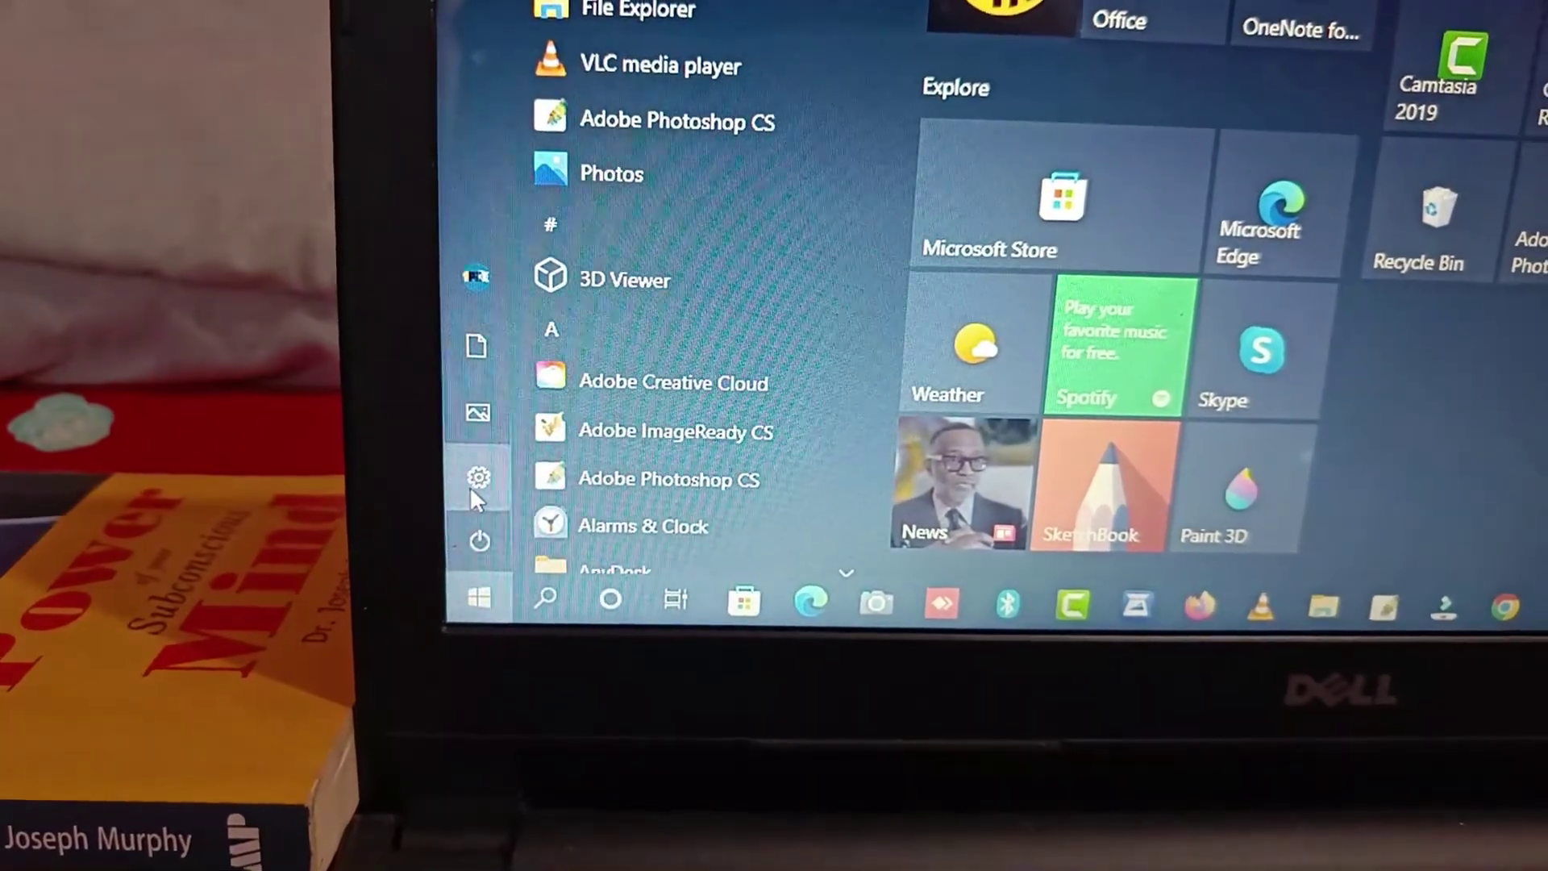
pyautogui.moveTo(492, 496)
pyautogui.click(556, 484)
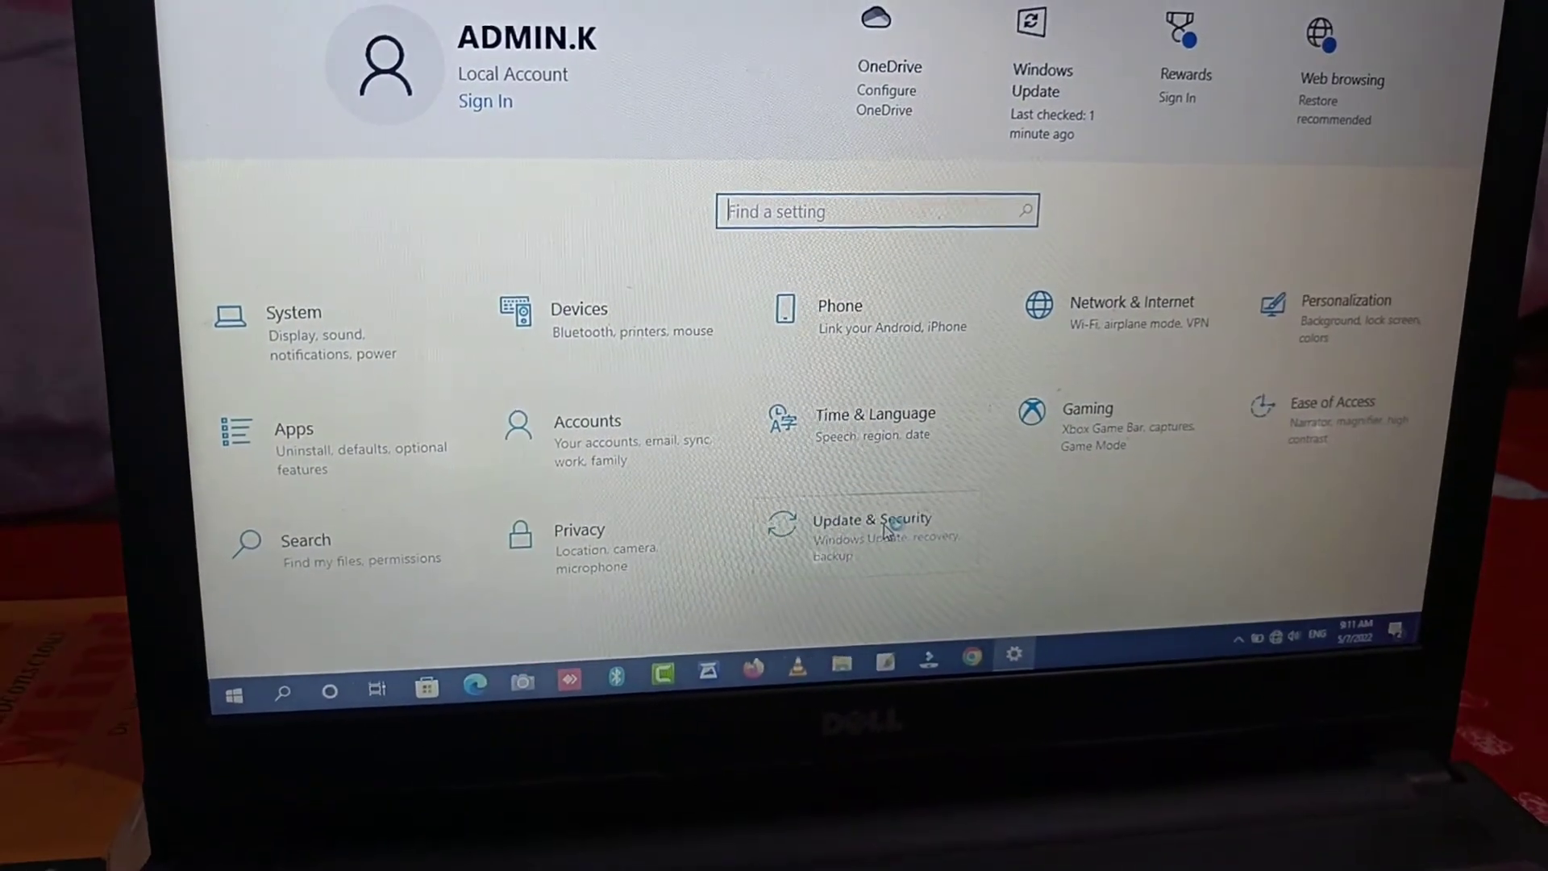
# Go to Update & Security > Activation to confirm Windows 10 Pro is activated.
pyautogui.click(885, 551)
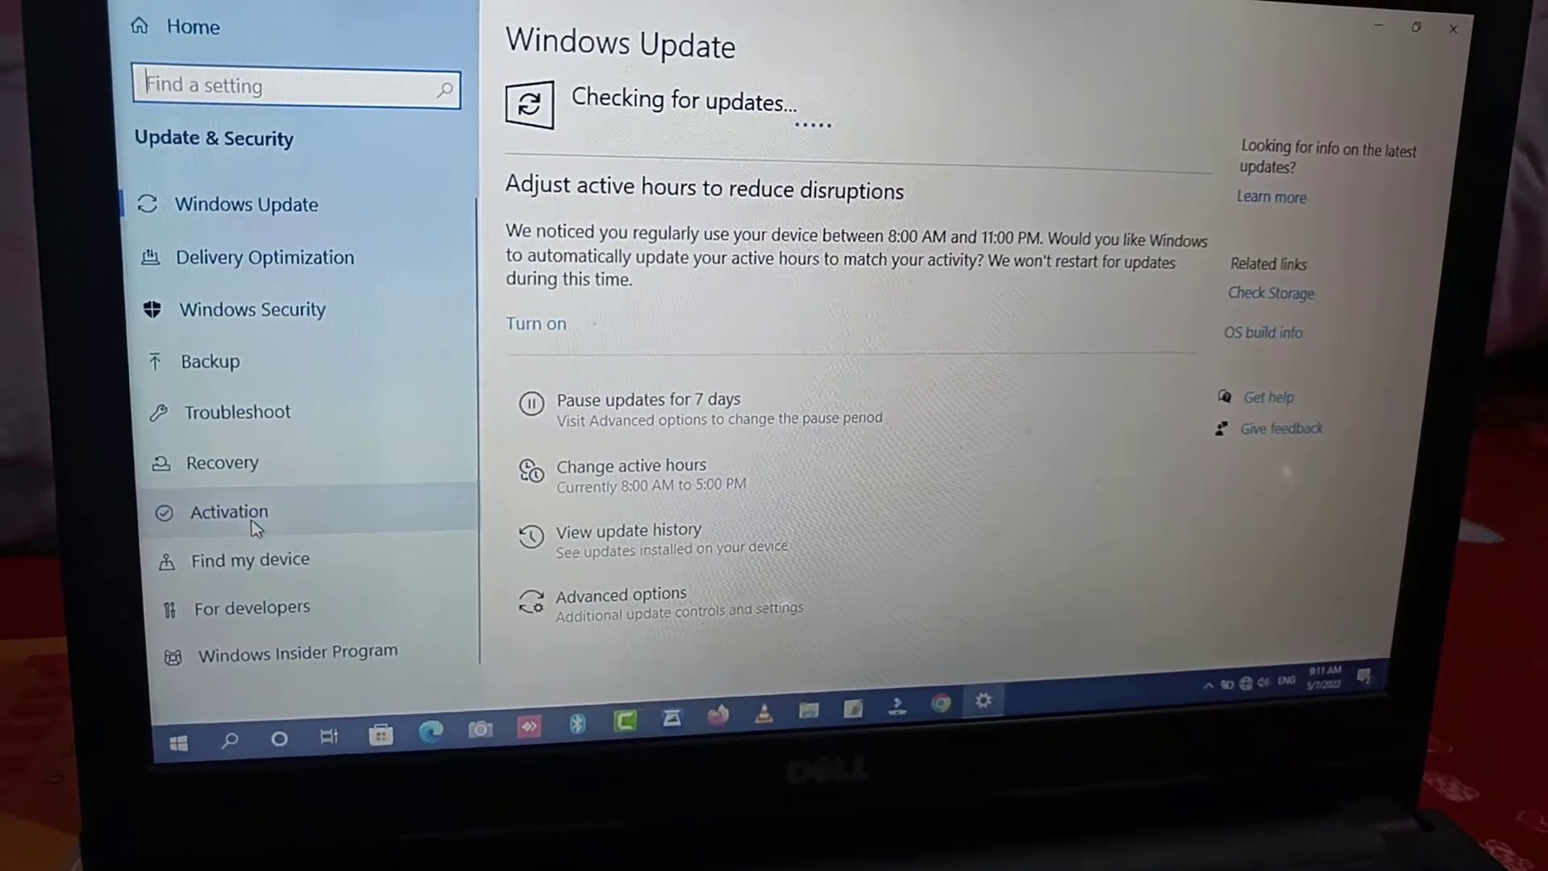
pyautogui.click(255, 522)
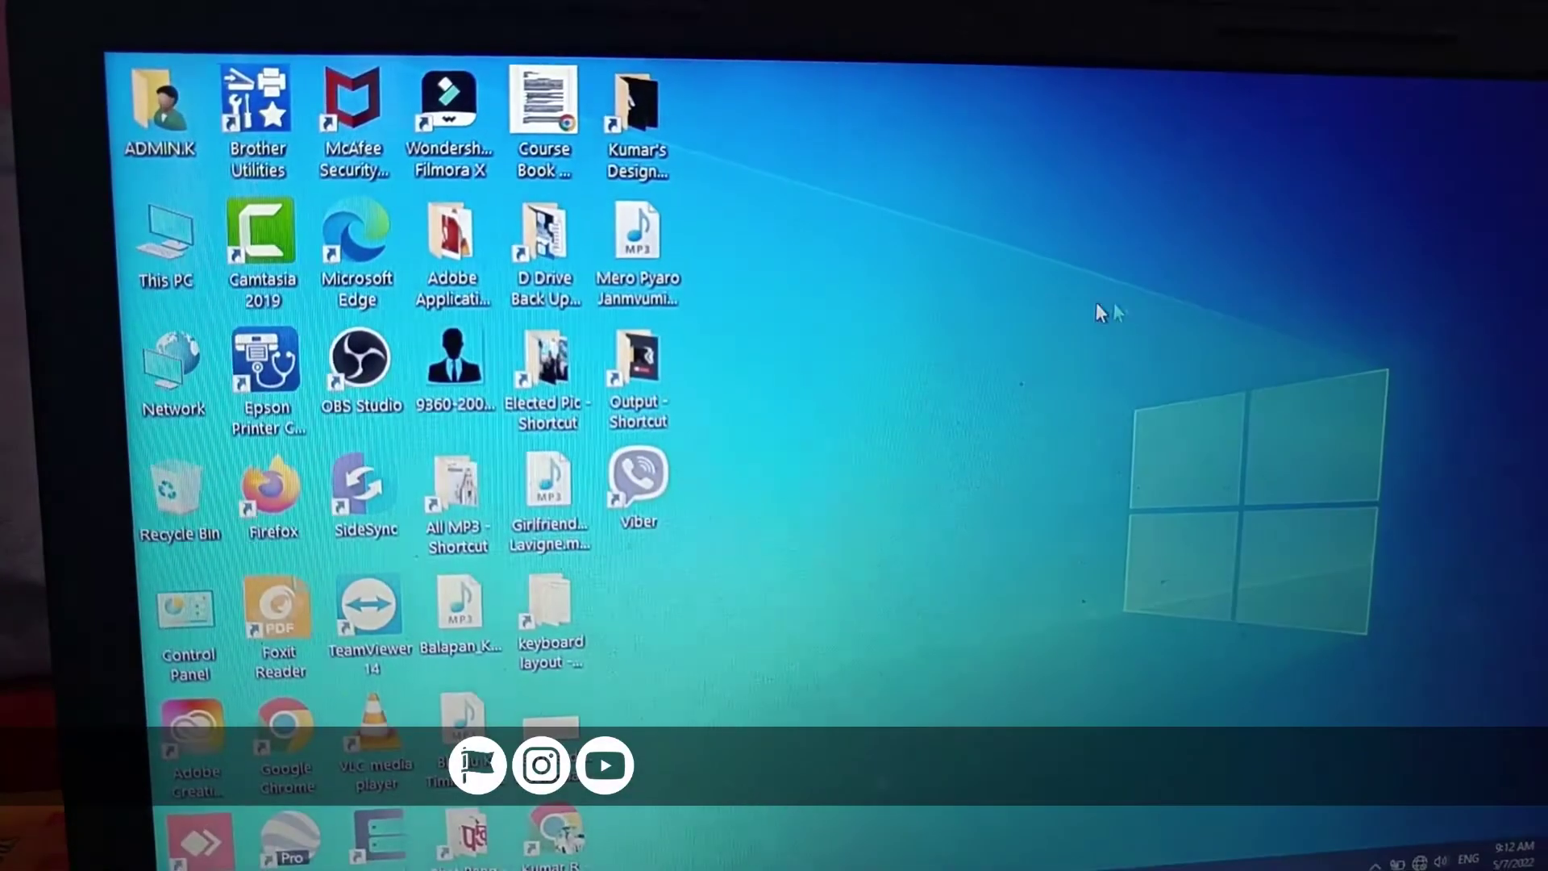
pyautogui.rightClick(1056, 299)
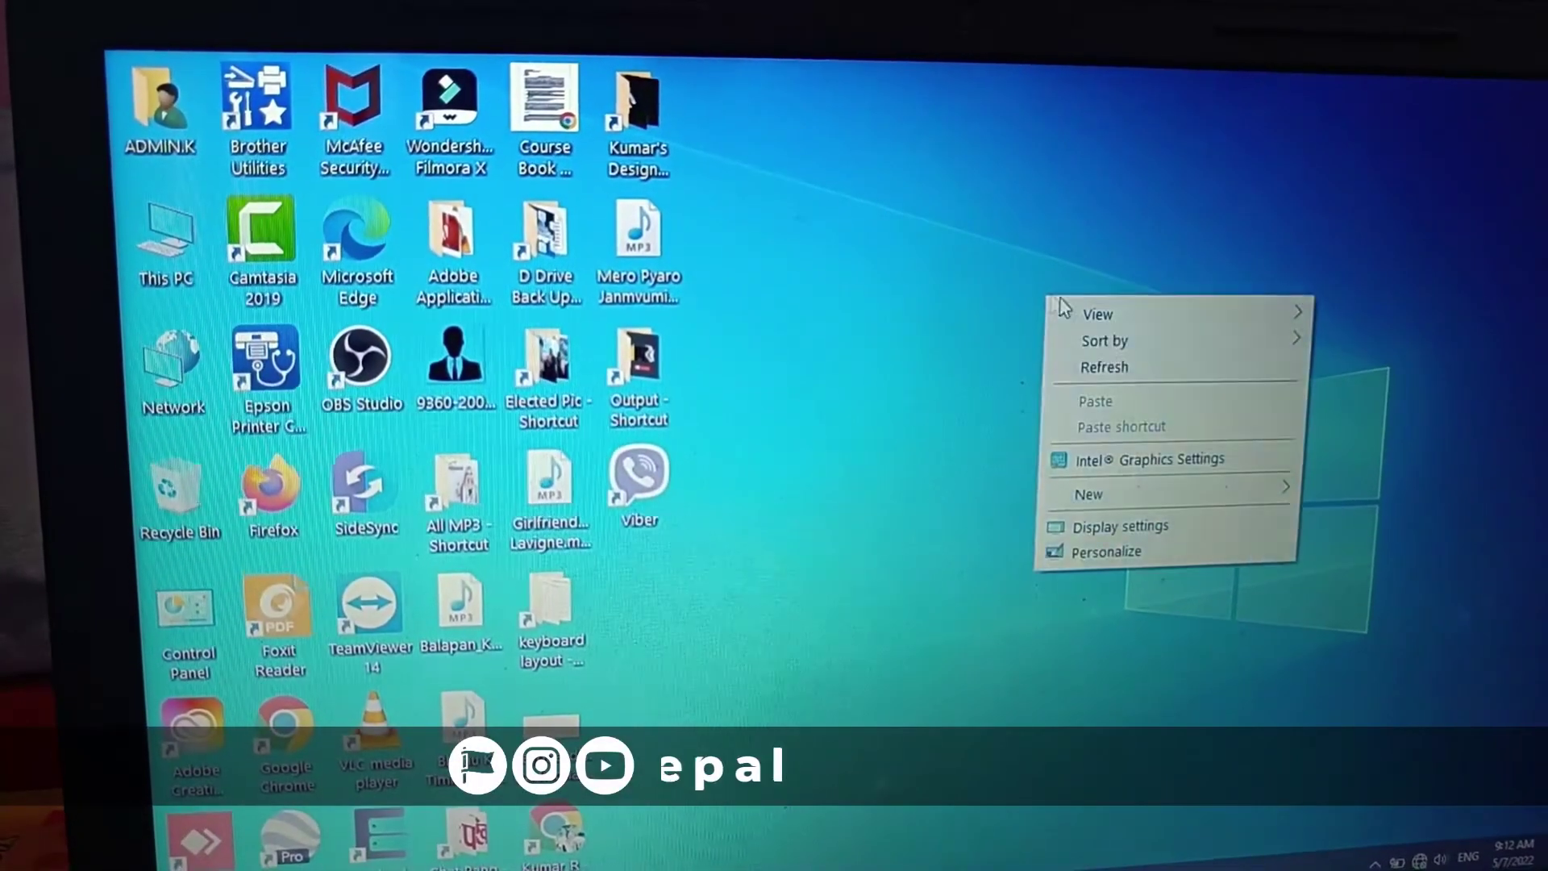
pyautogui.click(962, 327)
pyautogui.rightClick(939, 295)
pyautogui.click(969, 366)
pyautogui.rightClick(942, 287)
pyautogui.click(1026, 357)
pyautogui.rightClick(974, 274)
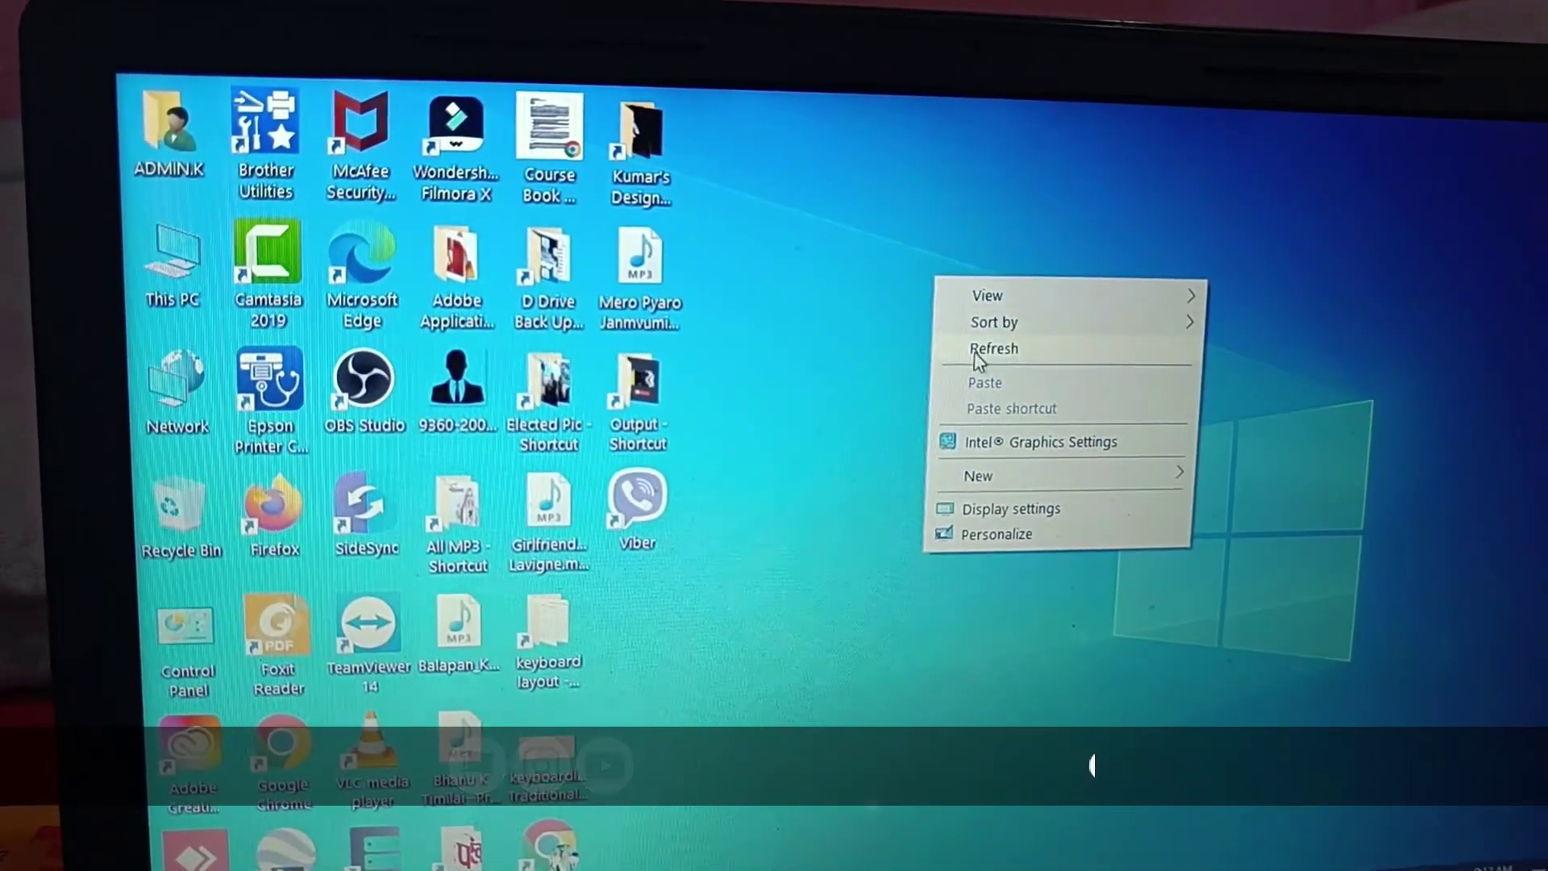
pyautogui.click(1010, 351)
pyautogui.rightClick(956, 270)
pyautogui.click(980, 329)
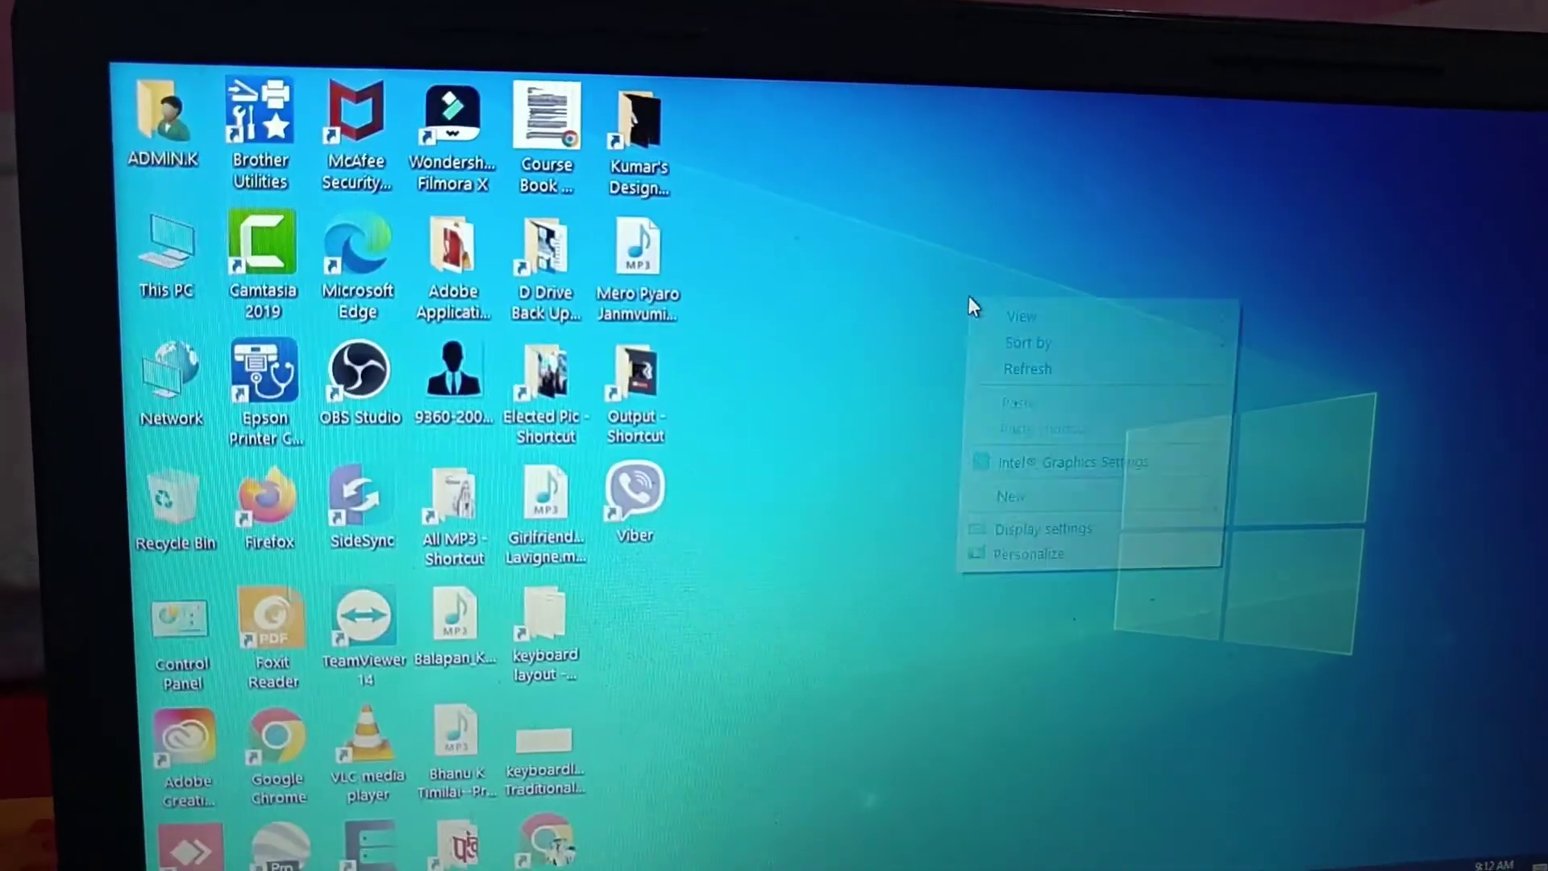
pyautogui.rightClick(964, 297)
pyautogui.moveTo(1000, 349)
pyautogui.click(976, 372)
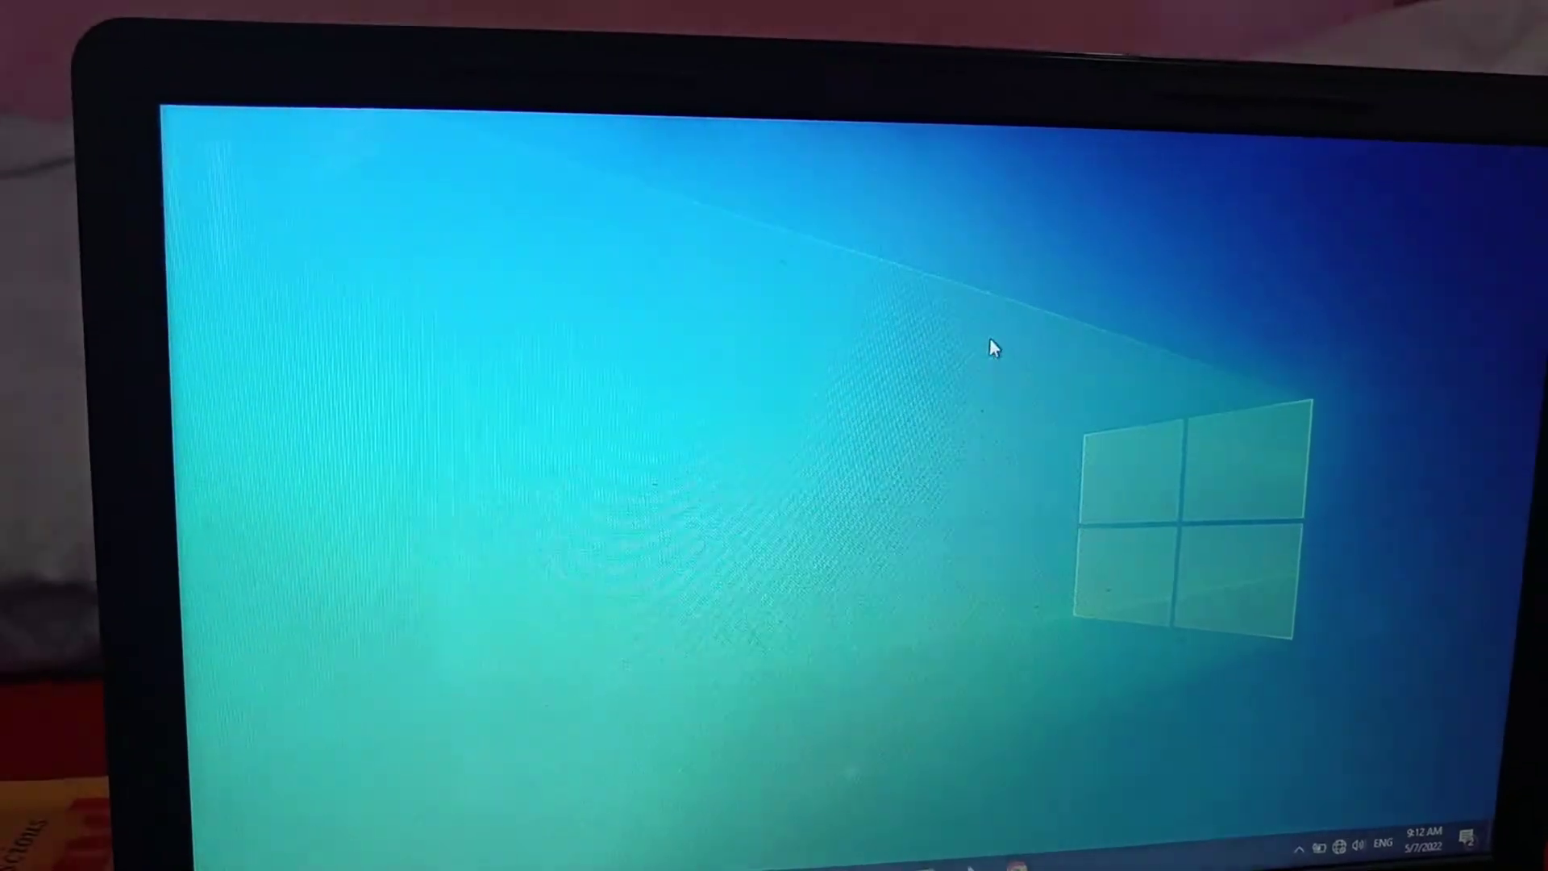
pyautogui.rightClick(992, 343)
pyautogui.click(1090, 417)
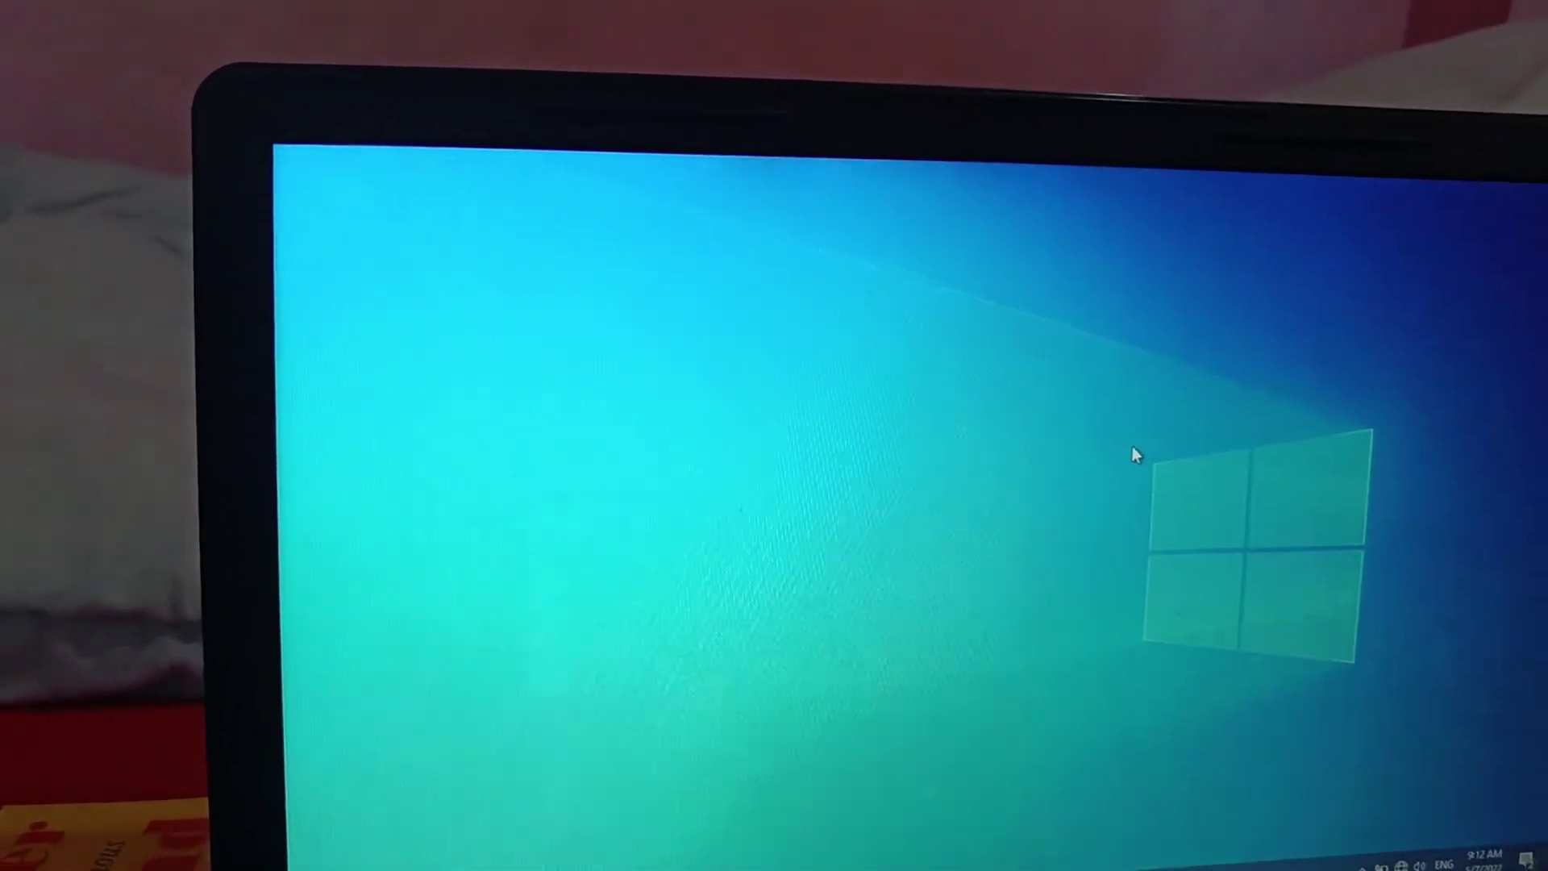